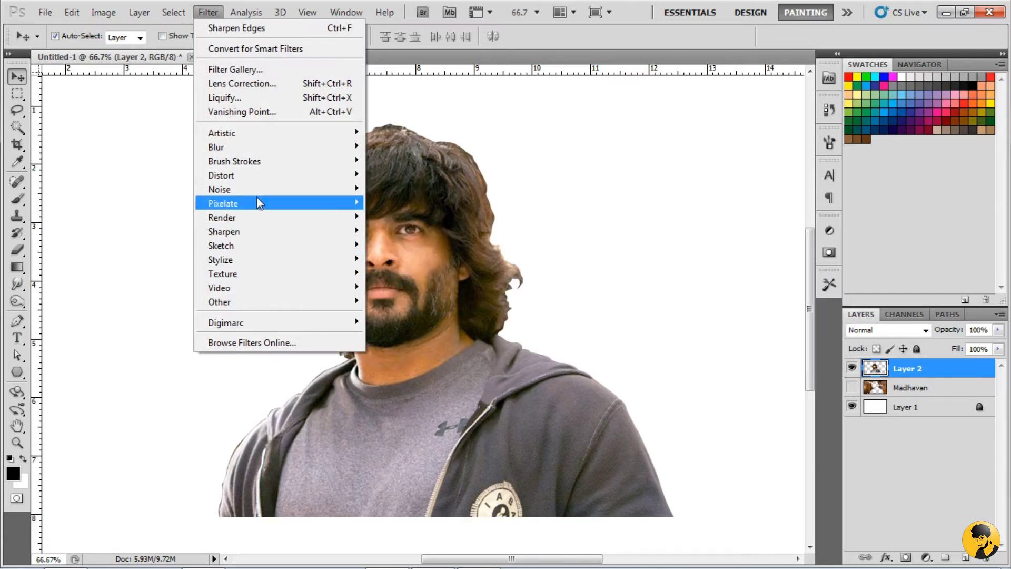
# - Set up the Smudge tool with a 15 px speckled round brush tip and 46% strength for the duplicated portrait layer
pyautogui.moveTo(773, 307); pyautogui.dragTo(762, 308)
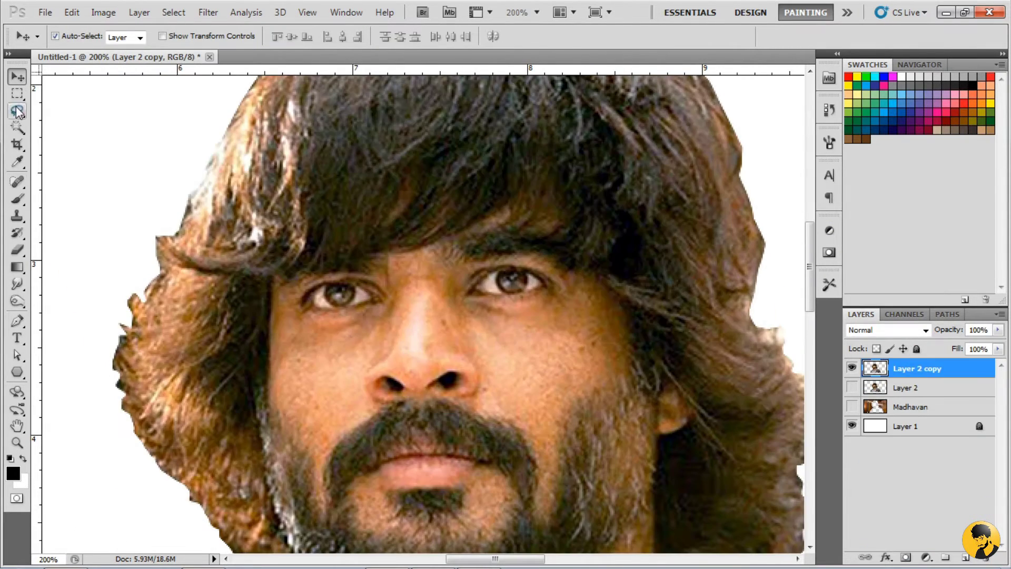
pyautogui.click(17, 284)
pyautogui.click(77, 36)
pyautogui.moveTo(662, 206)
pyautogui.mouseDown()
pyautogui.moveTo(663, 217)
pyautogui.moveTo(663, 205)
pyautogui.mouseUp()
pyautogui.scroll(-1, 412, 291)
pyautogui.scroll(1, 411, 291)
pyautogui.doubleClick(156, 232)
pyautogui.press('F5')
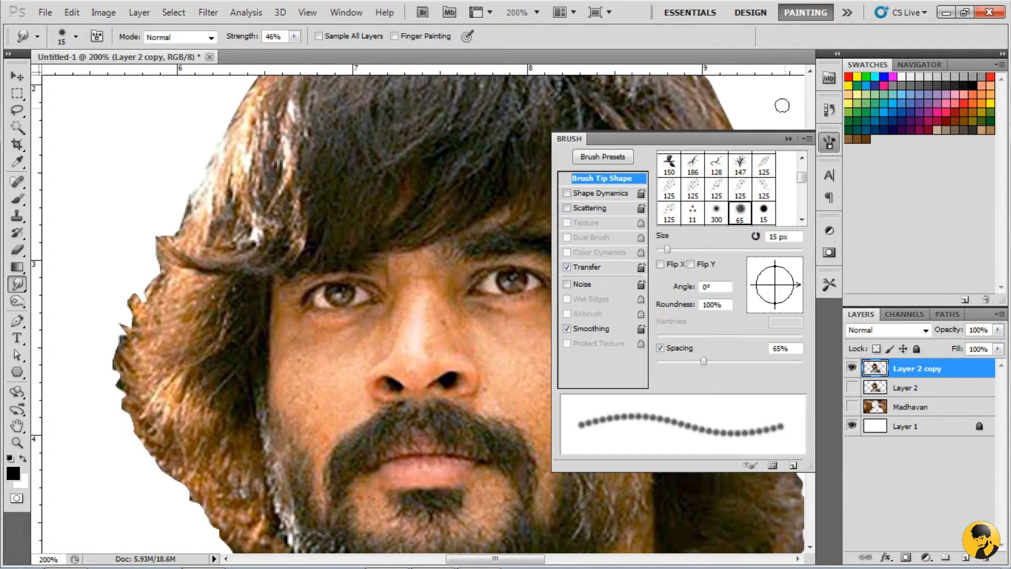
pyautogui.press('F5')
# - Smudge the skin between the eyebrows, along the nose and under the image-right eye smooth at 25% strength with 10 to 20 px brushes
pyautogui.hotkey('ctrl', '+')
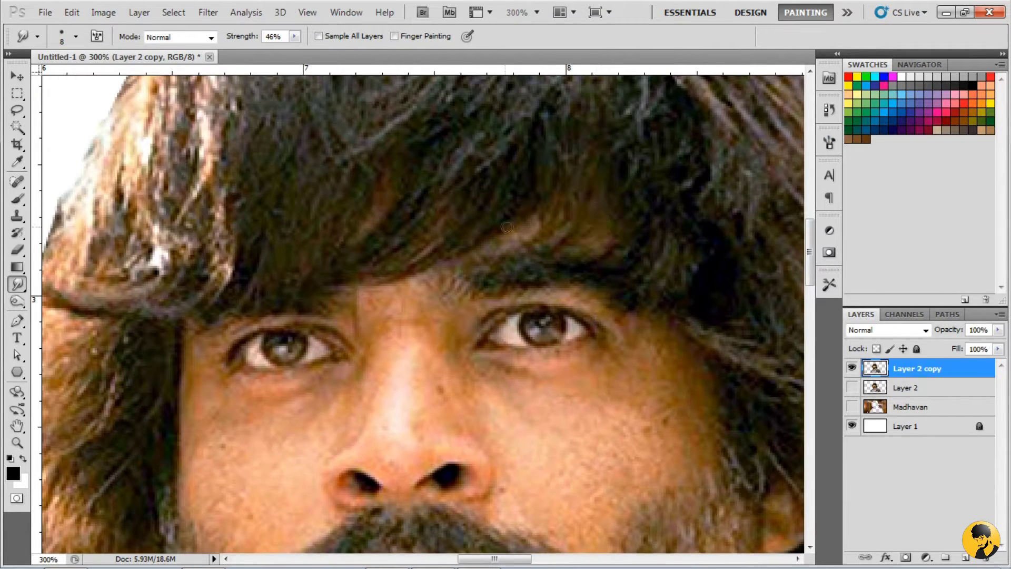
pyautogui.press('F5')
pyautogui.press('F5')
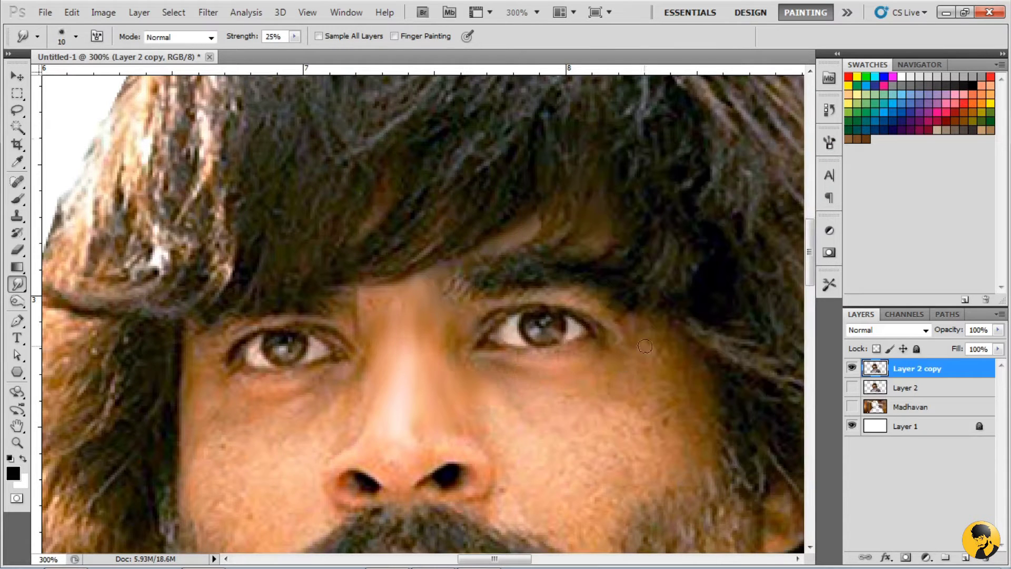
pyautogui.scroll(-3, 641, 415)
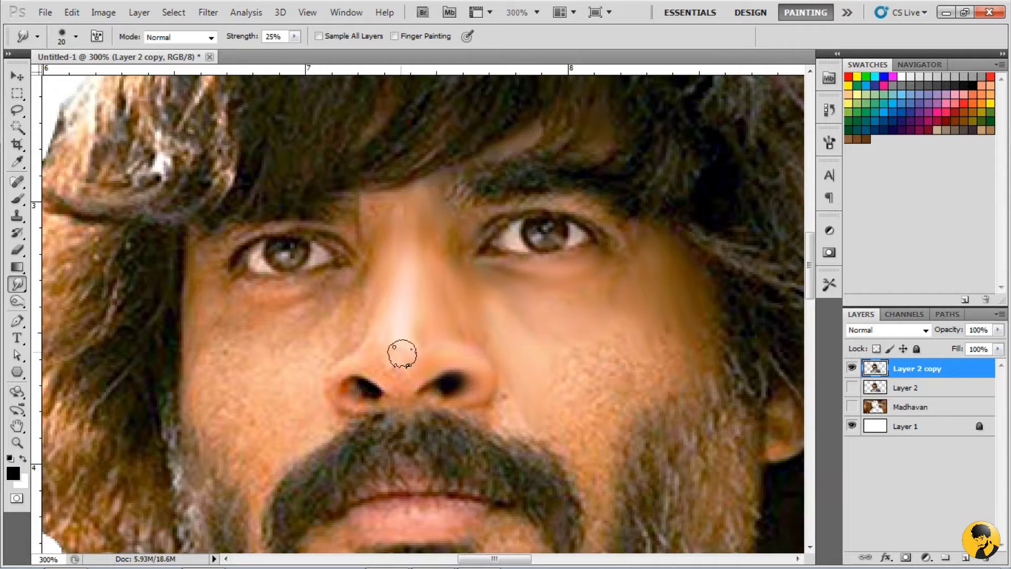
pyautogui.scroll(-1, 228, 351)
# - Smudge the image-left cheek smooth down to the beard line with a 20 px brush at 25% strength
pyautogui.hscroll(-3, 274, 356)
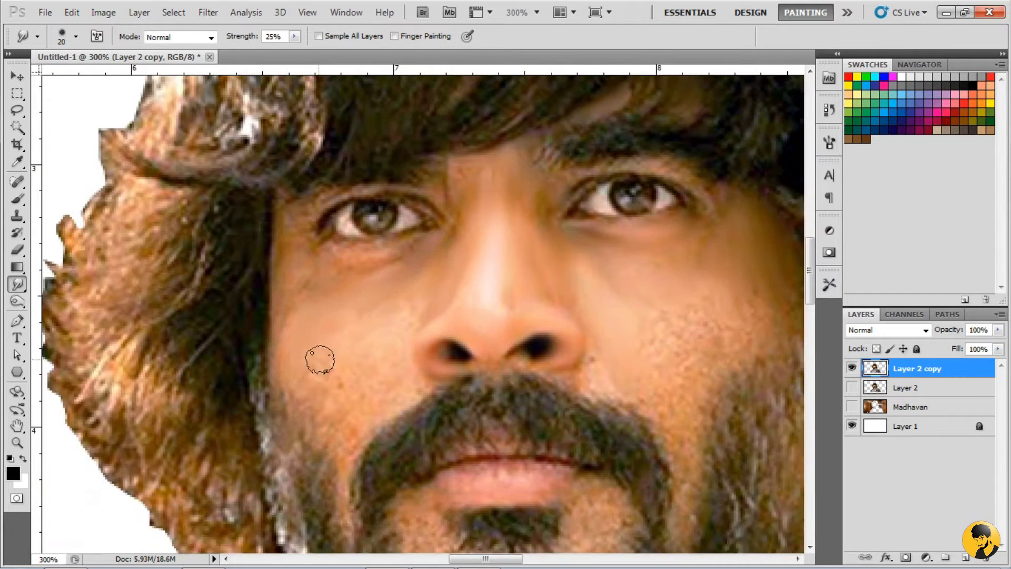
pyautogui.scroll(-4, 339, 436)
pyautogui.hscroll(-1, 407, 312)
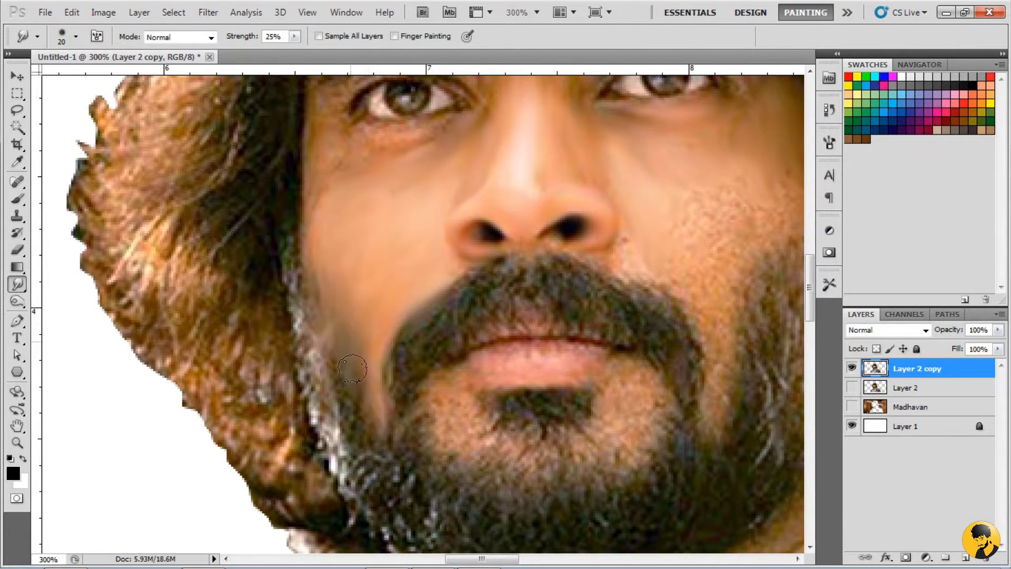
# - Smooth the skin around both eyes with smaller Smudge brushes of 15 px and 9 px at 25% strength
pyautogui.scroll(5, 352, 368)
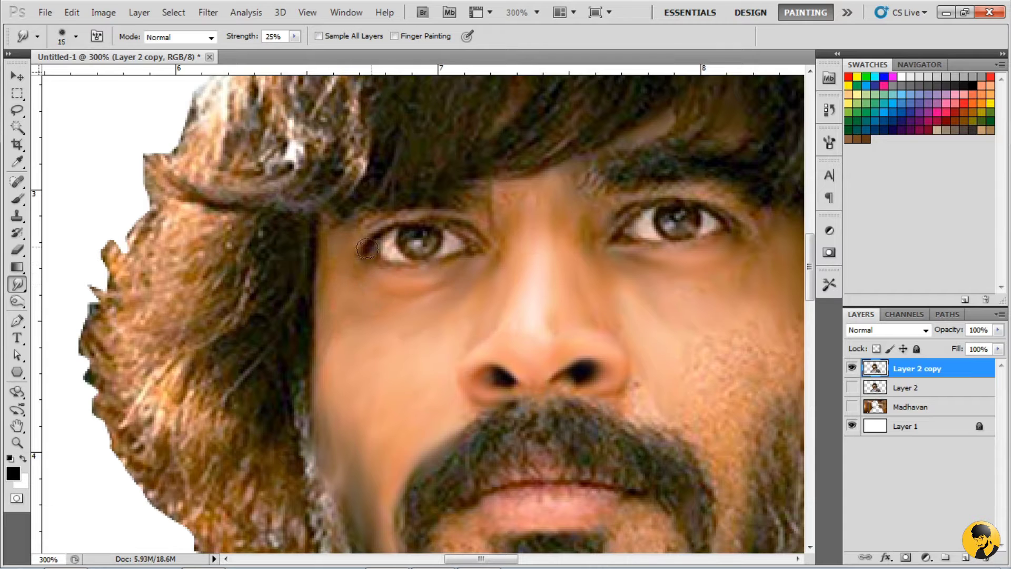
pyautogui.scroll(2, 622, 231)
pyautogui.hscroll(6, 428, 253)
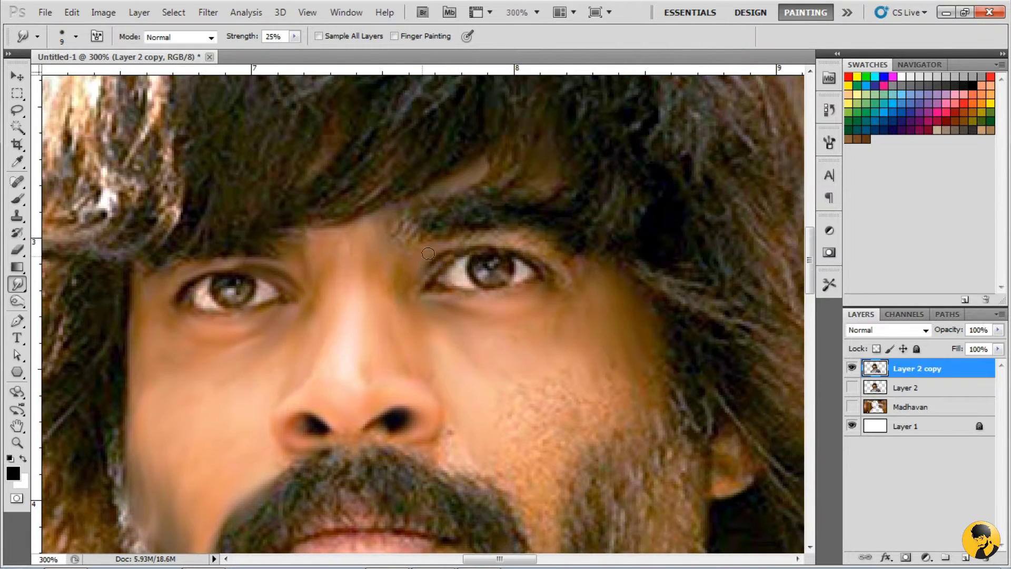
pyautogui.hscroll(-1, 429, 245)
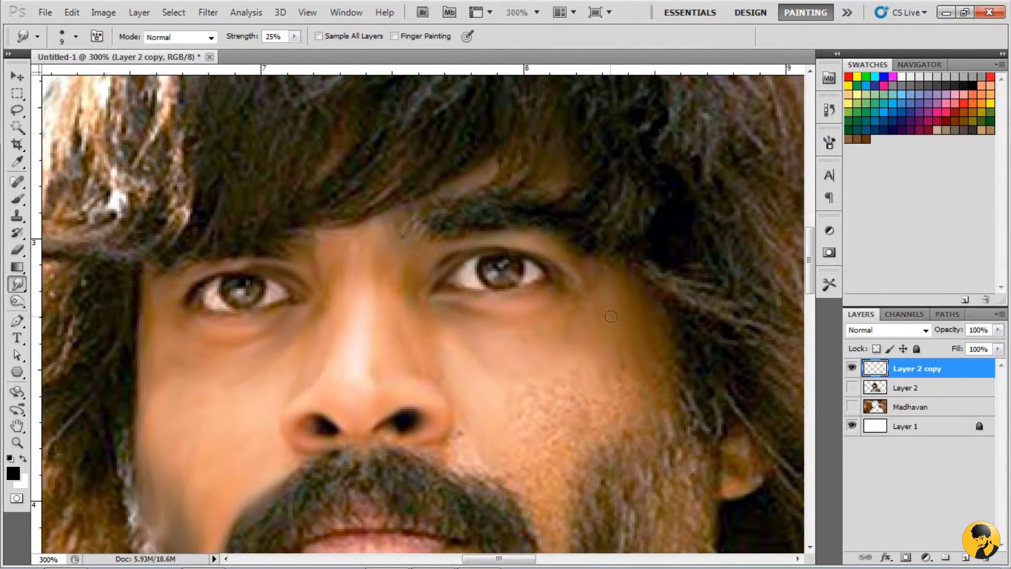
# - Smudge away the freckled texture on the image-right cheek down to the beard with a 30 px brush
pyautogui.scroll(-2, 610, 316)
pyautogui.press(']')
pyautogui.press(']')
pyautogui.press(']')
pyautogui.press(']')
pyautogui.press(']')
pyautogui.press(']')
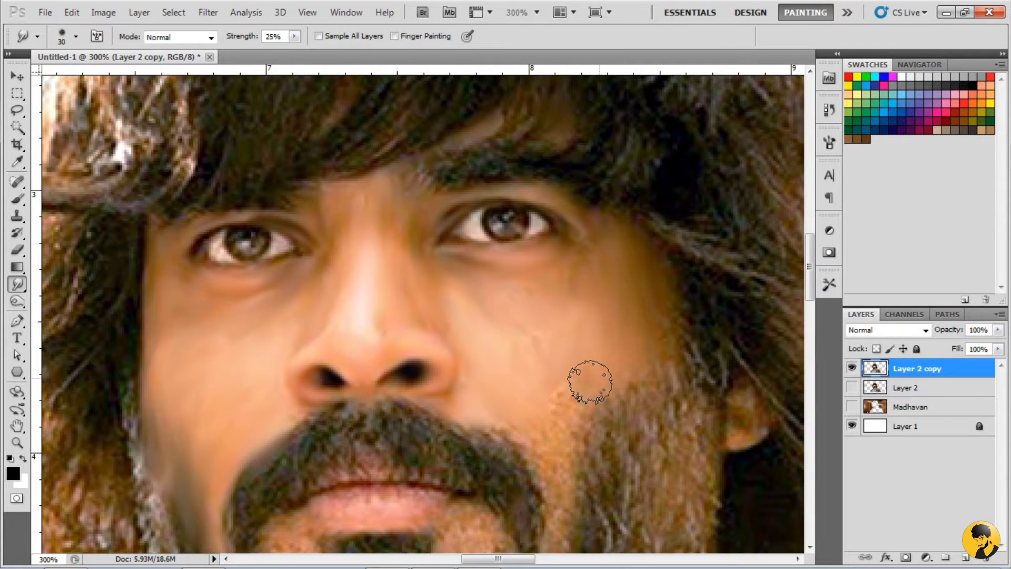
pyautogui.scroll(-4, 554, 368)
pyautogui.press(']')
pyautogui.press(']')
pyautogui.press(']')
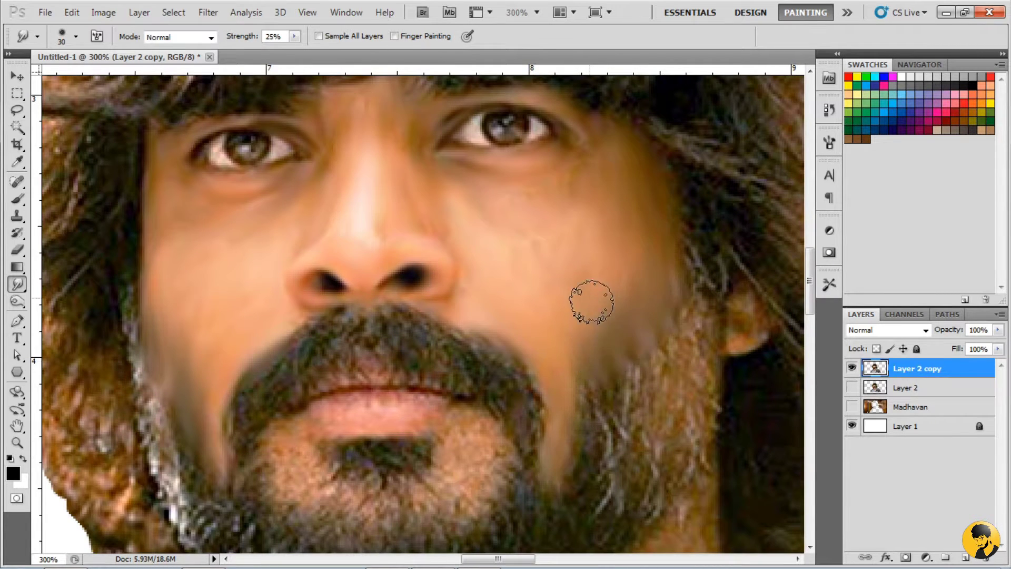
# - Smooth the bare chin area and the lips with a 9 px Smudge brush at 25% strength
pyautogui.scroll(-3, 296, 269)
pyautogui.hscroll(-4, 296, 269)
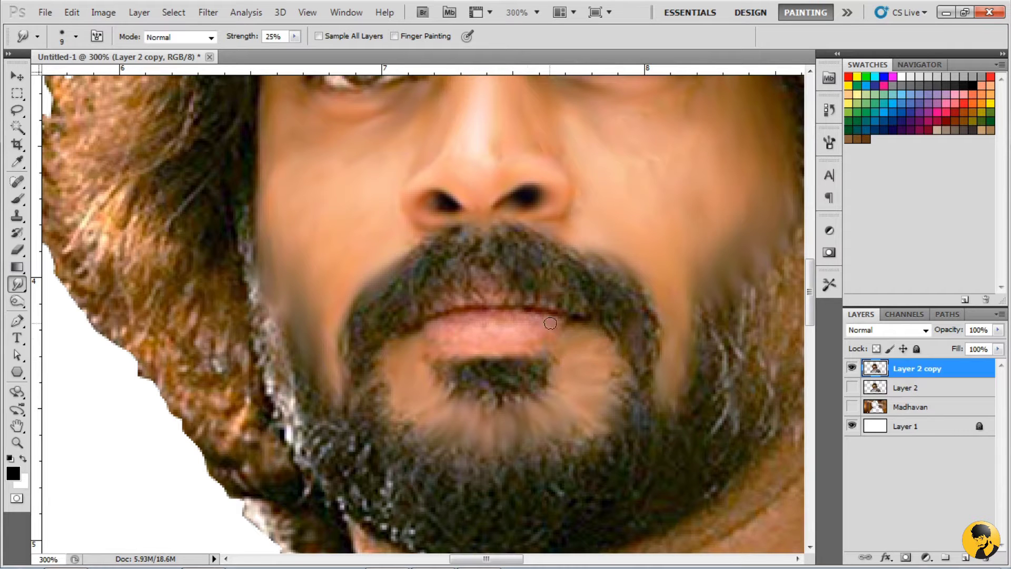
# - Smooth the sides of the nose with a 20 px Smudge brush and blend both irises with a 9 px brush
pyautogui.press(']')
pyautogui.press(']')
pyautogui.scroll(7, 579, 329)
pyautogui.hscroll(1, 579, 329)
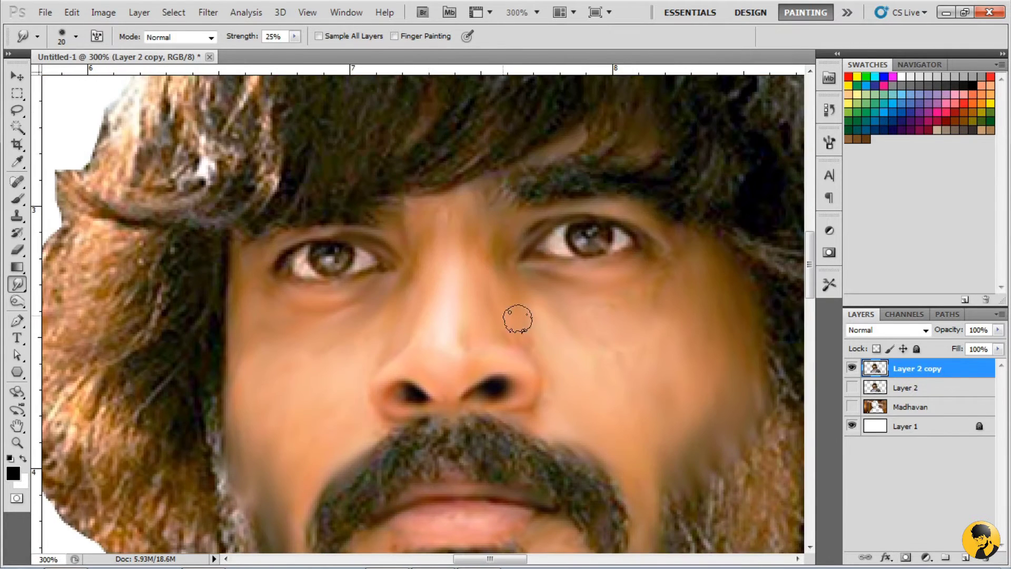
pyautogui.scroll(2, 643, 277)
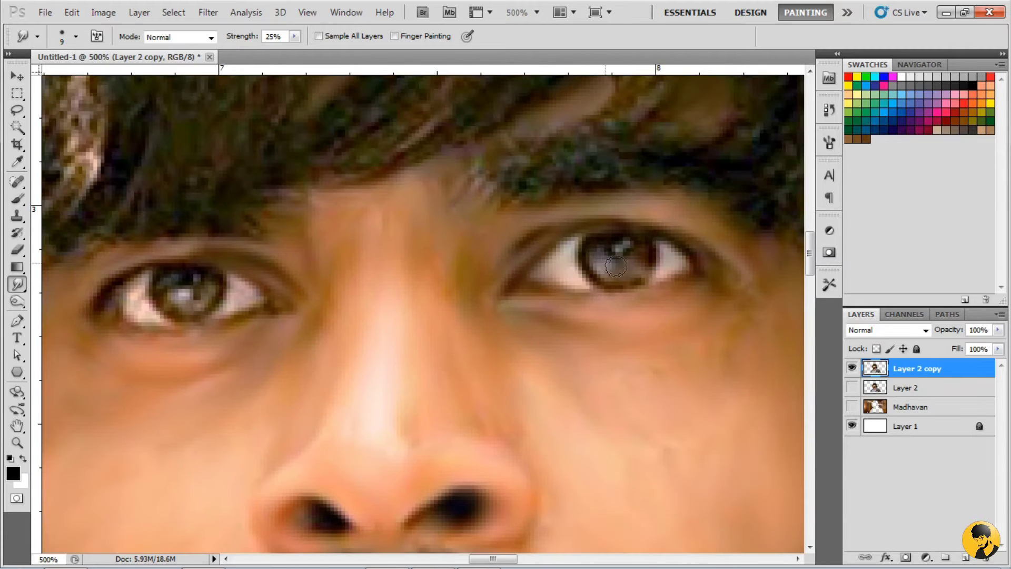
pyautogui.hscroll(-8, 486, 331)
pyautogui.scroll(1, 486, 330)
pyautogui.scroll(-4, 448, 318)
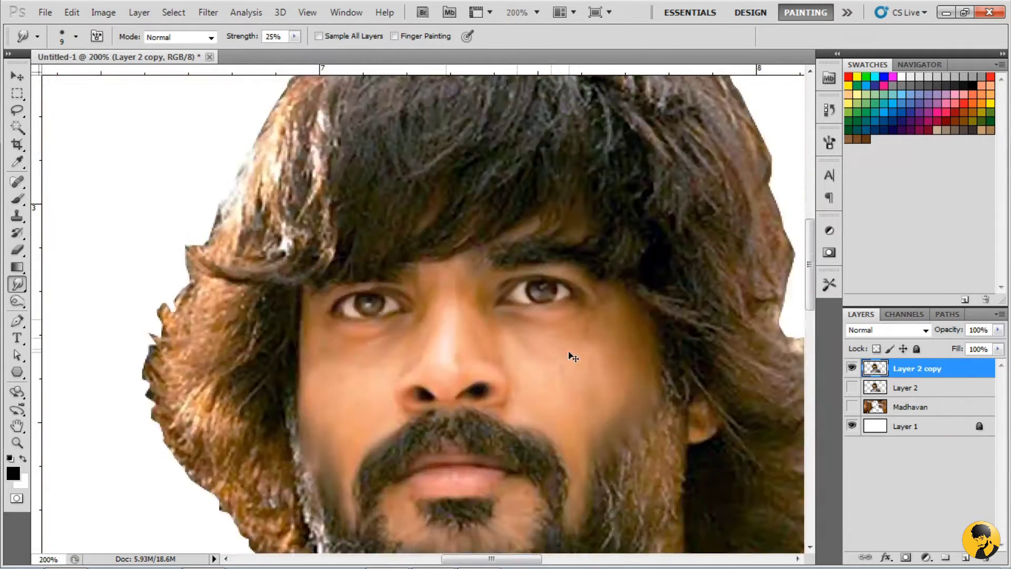
# - Smudge the neck skin smooth between the beard and the shirt collar with a 25 px brush at 25% strength
pyautogui.scroll(1, 568, 356)
pyautogui.moveTo(617, 479); pyautogui.dragTo(702, 237)
pyautogui.press(']')
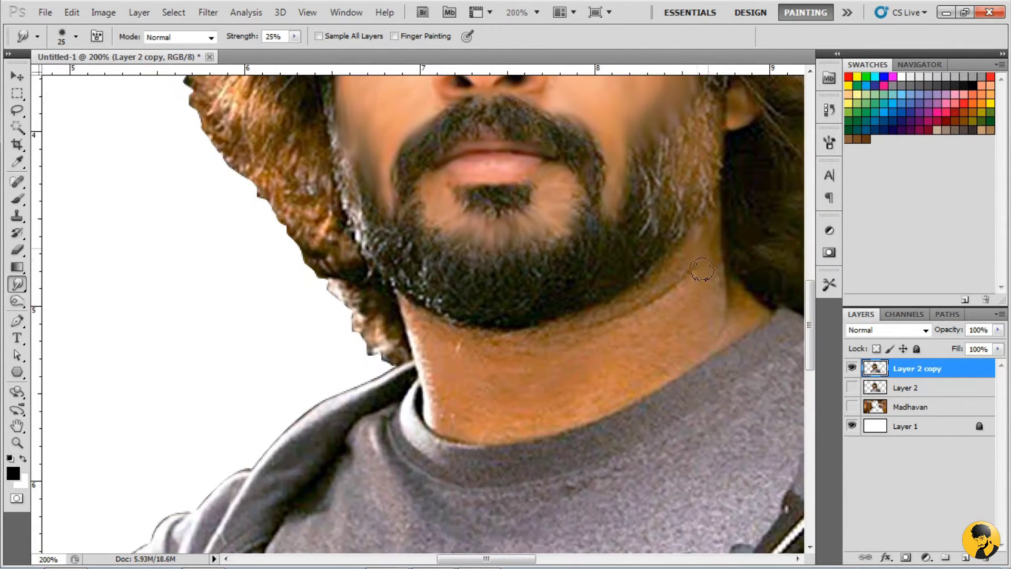
pyautogui.moveTo(400, 302); pyautogui.dragTo(506, 426)
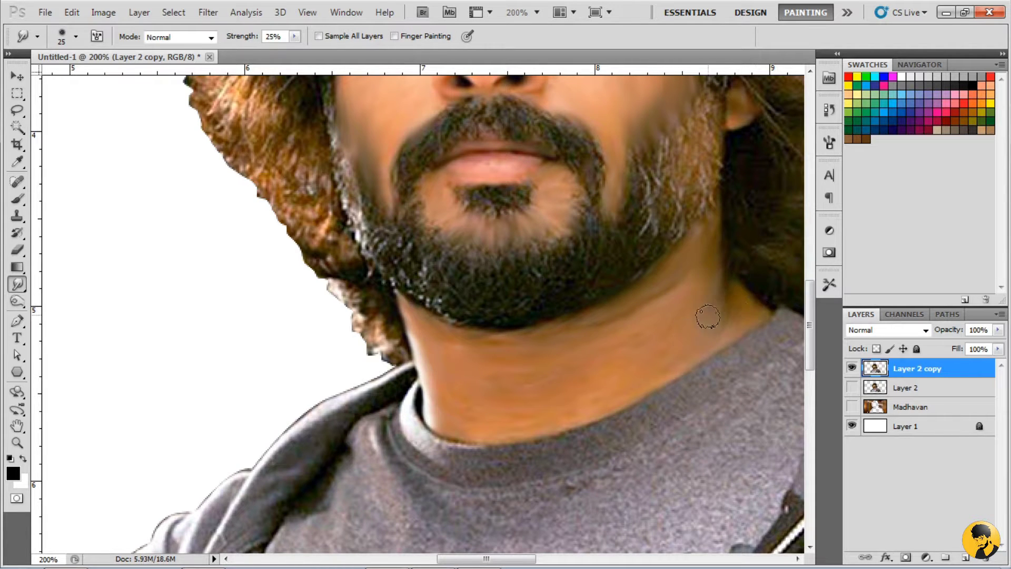
pyautogui.moveTo(415, 326); pyautogui.dragTo(447, 432)
# - Soften the outer edge of the hoodie along the image-left shoulder and sleeve with the 25 px Smudge brush
pyautogui.scroll(-2, 434, 191)
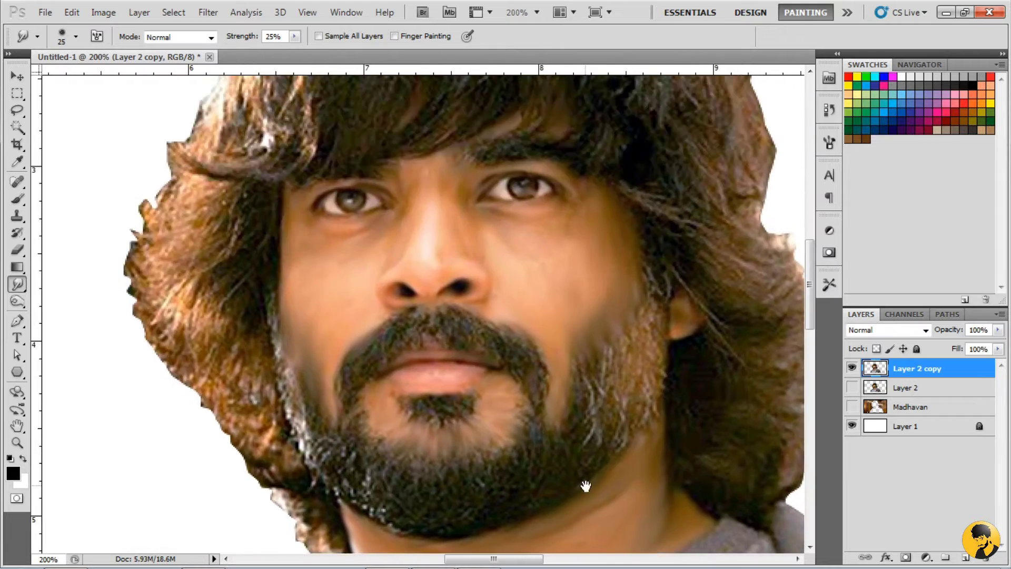
pyautogui.scroll(2, 614, 320)
pyautogui.scroll(-3, 556, 219)
pyautogui.hscroll(-3, 508, 244)
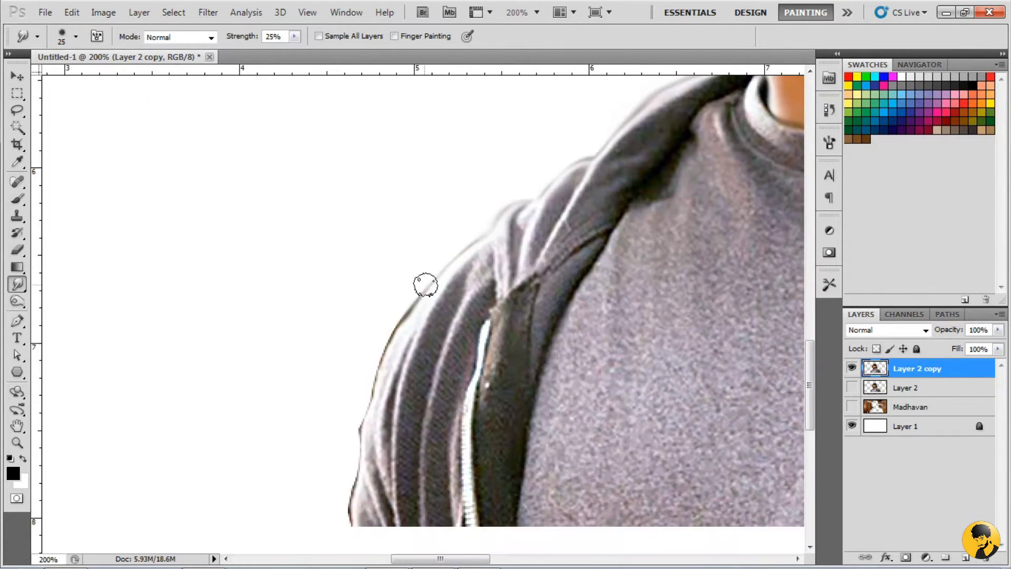
# - Soften the outer edge of the hood and sleeve along the image-right shoulder with the 25 px Smudge brush
pyautogui.scroll(5, 341, 436)
pyautogui.hscroll(15, 339, 402)
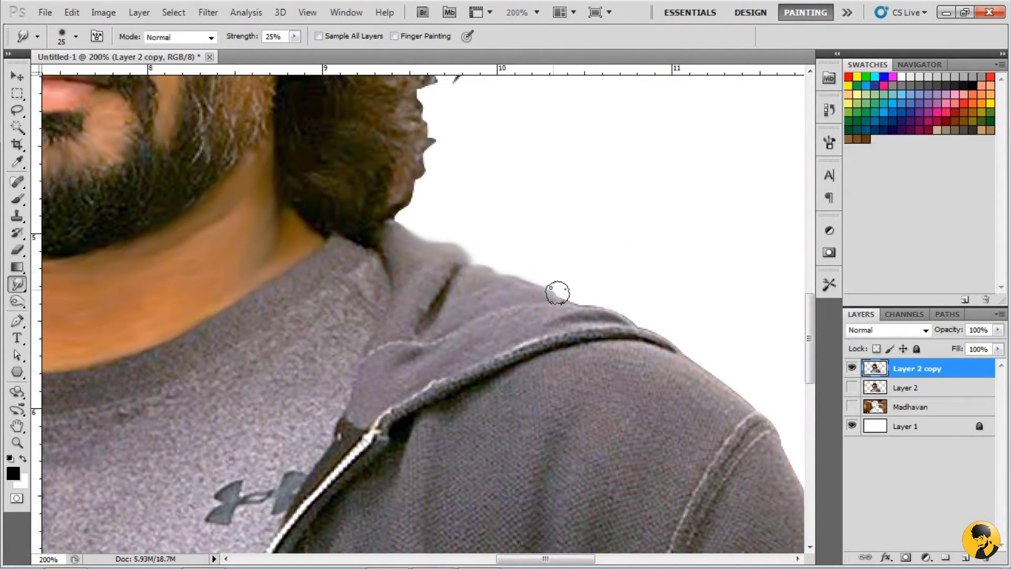
pyautogui.scroll(-4, 558, 292)
pyautogui.hscroll(5, 428, 196)
# - Smudge the T-shirt collar and the upper chest fabric smooth, down to the logo, with the 25 px brush
pyautogui.hscroll(-13, 555, 304)
pyautogui.scroll(3, 686, 203)
pyautogui.press(']')
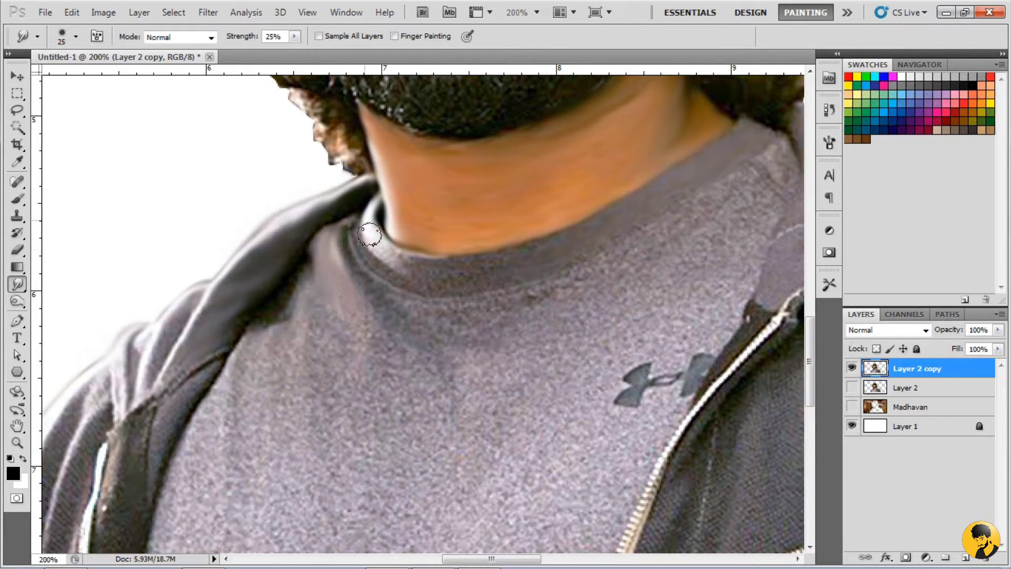
pyautogui.scroll(1, 696, 198)
pyautogui.hscroll(2, 674, 221)
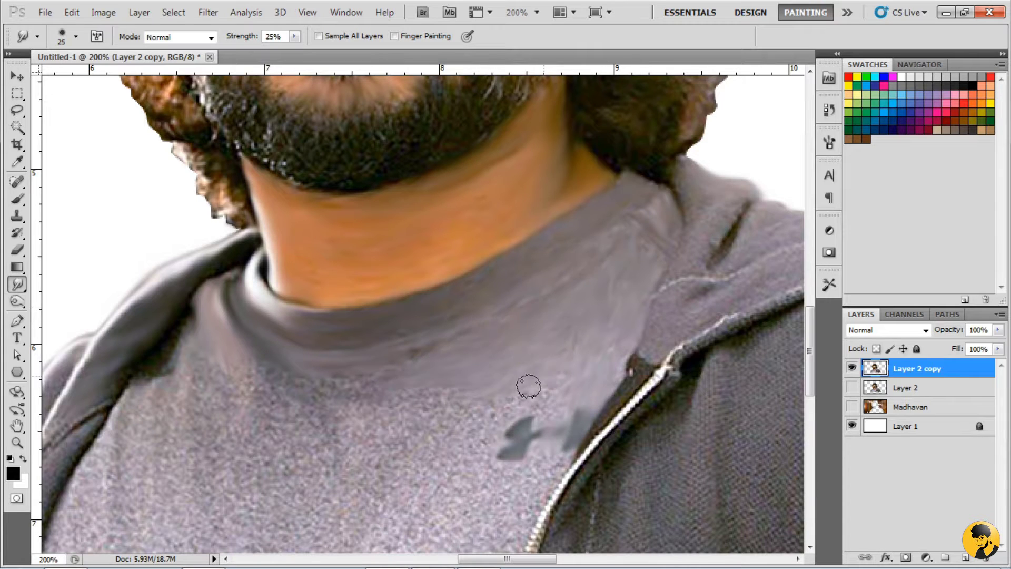
# - Smudge the grainy fabric across the rest of the T-shirt, from the image-left hoodie edge to the zipper
pyautogui.moveTo(535, 392); pyautogui.dragTo(557, 330)
pyautogui.hscroll(-2, 274, 358)
pyautogui.scroll(-1, 274, 358)
pyautogui.hscroll(-2, 363, 296)
pyautogui.scroll(-1, 363, 296)
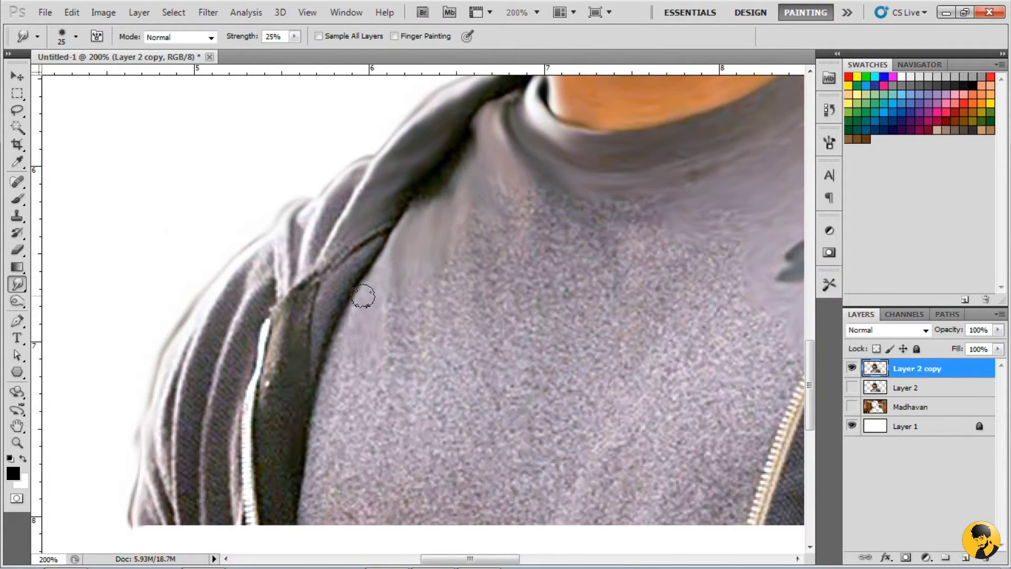
pyautogui.moveTo(701, 214)
pyautogui.mouseDown()
pyautogui.moveTo(463, 300)
pyautogui.moveTo(718, 252)
pyautogui.mouseUp()
pyautogui.scroll(-1, 717, 252)
pyautogui.hscroll(1, 717, 253)
pyautogui.moveTo(670, 291)
pyautogui.mouseDown()
pyautogui.moveTo(680, 431)
pyautogui.moveTo(582, 282)
pyautogui.moveTo(539, 273)
pyautogui.mouseUp()
pyautogui.press(']')
pyautogui.moveTo(232, 461)
pyautogui.mouseDown()
pyautogui.moveTo(437, 296)
pyautogui.moveTo(479, 356)
pyautogui.moveTo(329, 413)
pyautogui.moveTo(481, 380)
pyautogui.mouseUp()
pyautogui.scroll(-3, 451, 377)
pyautogui.scroll(3, 389, 453)
pyautogui.moveTo(211, 211); pyautogui.dragTo(570, 257)
pyautogui.press('[')
pyautogui.moveTo(534, 157); pyautogui.dragTo(535, 231)
pyautogui.moveTo(455, 347); pyautogui.dragTo(477, 270)
pyautogui.moveTo(466, 295); pyautogui.dragTo(475, 429)
pyautogui.moveTo(503, 150)
pyautogui.mouseDown()
pyautogui.moveTo(472, 163)
pyautogui.moveTo(394, 282)
pyautogui.moveTo(364, 424)
pyautogui.mouseUp()
pyautogui.moveTo(460, 220)
pyautogui.mouseDown()
pyautogui.moveTo(446, 280)
pyautogui.moveTo(404, 350)
pyautogui.moveTo(421, 443)
pyautogui.mouseUp()
pyautogui.moveTo(467, 253); pyautogui.dragTo(449, 357)
pyautogui.moveTo(736, 210)
pyautogui.mouseDown()
pyautogui.moveTo(322, 339)
pyautogui.moveTo(313, 513)
pyautogui.mouseUp()
# - Smooth the folds and seam of the hood on the image-right shoulder with the 25 px Smudge brush
pyautogui.moveTo(408, 302); pyautogui.dragTo(422, 280)
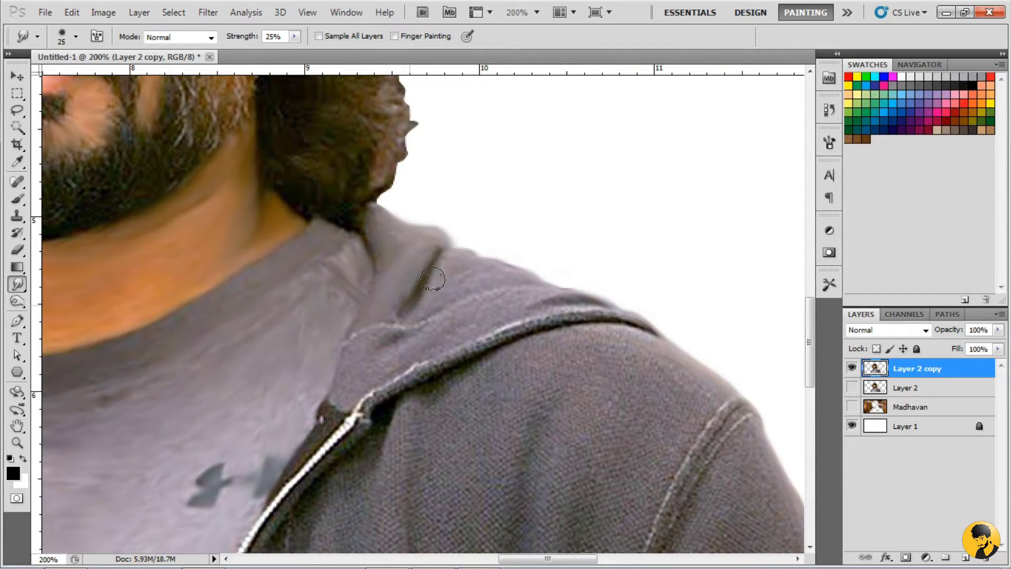
pyautogui.moveTo(547, 307); pyautogui.dragTo(642, 329)
pyautogui.moveTo(290, 550)
pyautogui.mouseDown()
pyautogui.moveTo(450, 427)
pyautogui.moveTo(507, 290)
pyautogui.mouseUp()
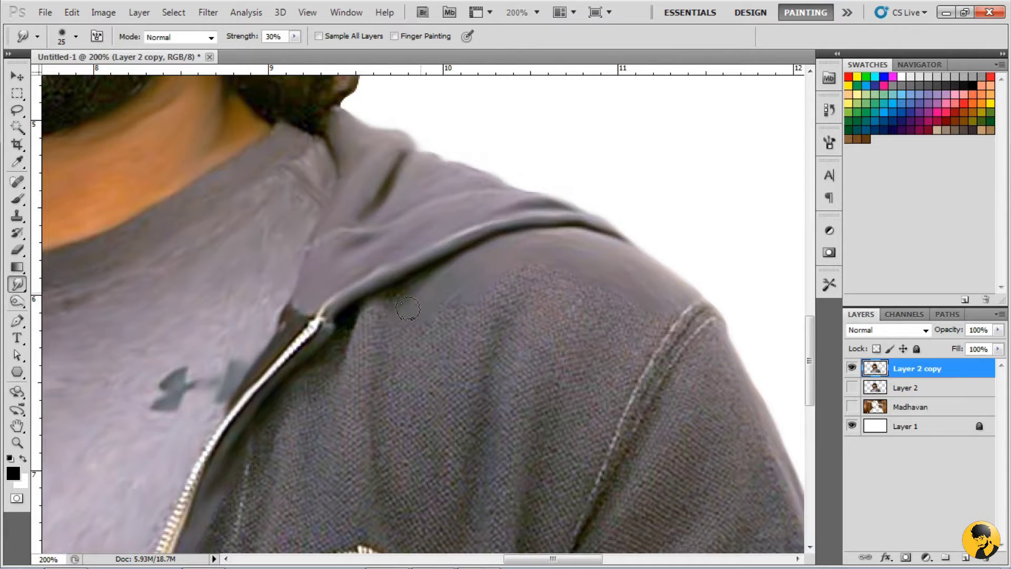
# - Smudge the hoodie's front fabric between the zipper and the sleeve seam smooth at 30% strength
pyautogui.moveTo(643, 289); pyautogui.dragTo(590, 462)
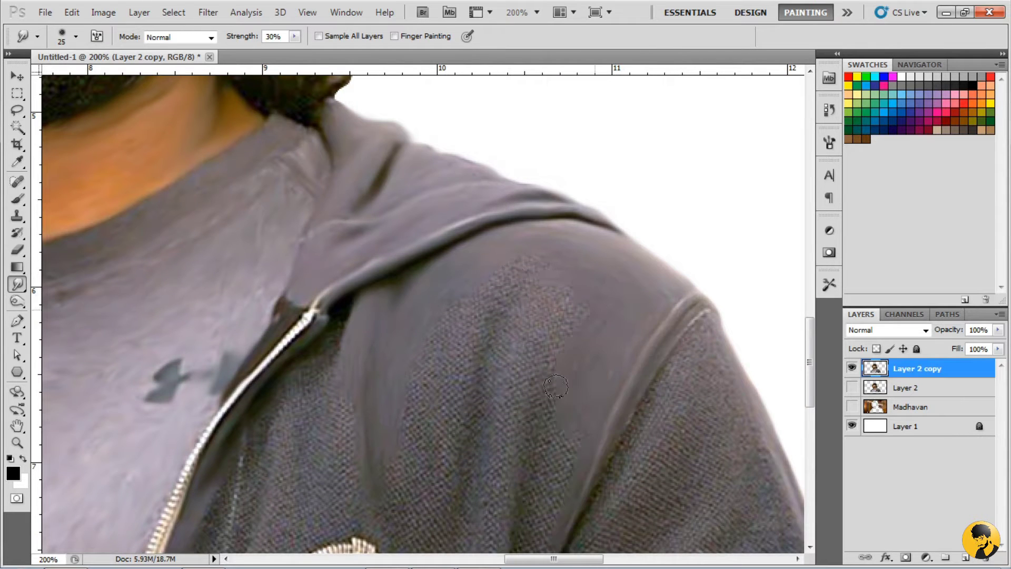
pyautogui.moveTo(497, 488); pyautogui.dragTo(527, 385)
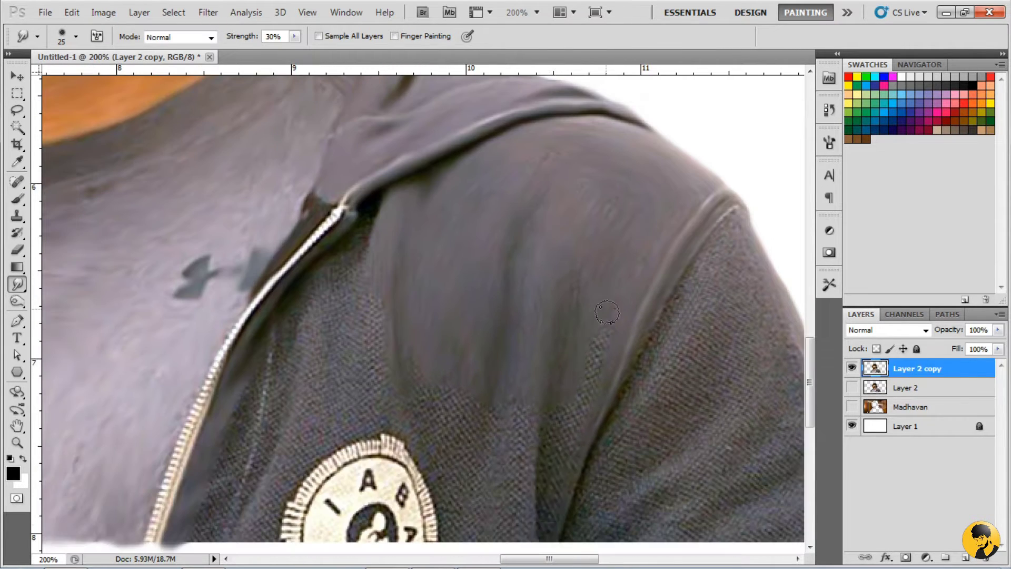
pyautogui.moveTo(419, 429); pyautogui.dragTo(450, 544)
pyautogui.moveTo(266, 419); pyautogui.dragTo(252, 522)
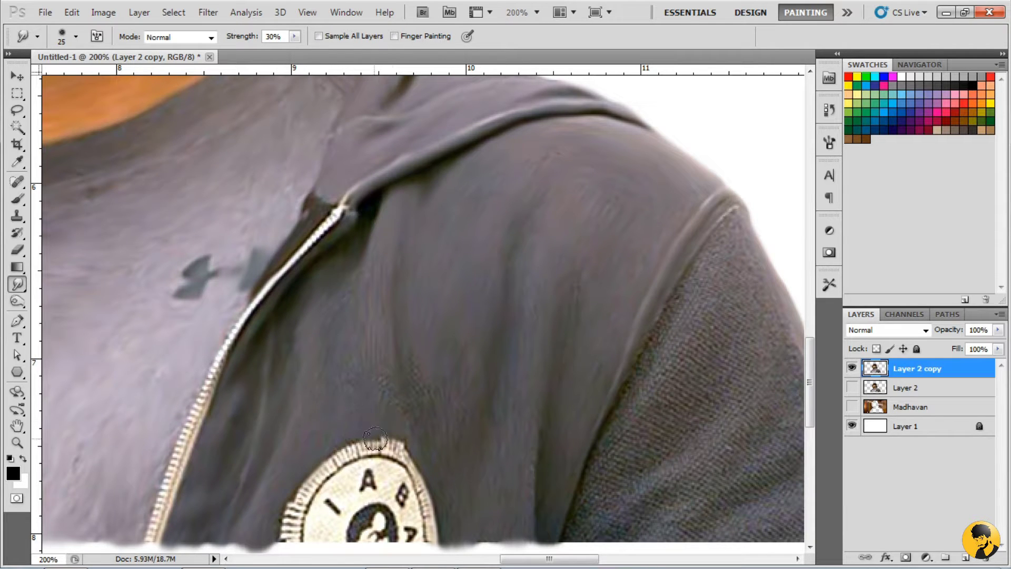
# - Blend the stitched rim of the round badge and smooth the image-right sleeve fabric at 30% strength
pyautogui.moveTo(291, 521); pyautogui.dragTo(429, 508)
pyautogui.moveTo(797, 412); pyautogui.dragTo(709, 356)
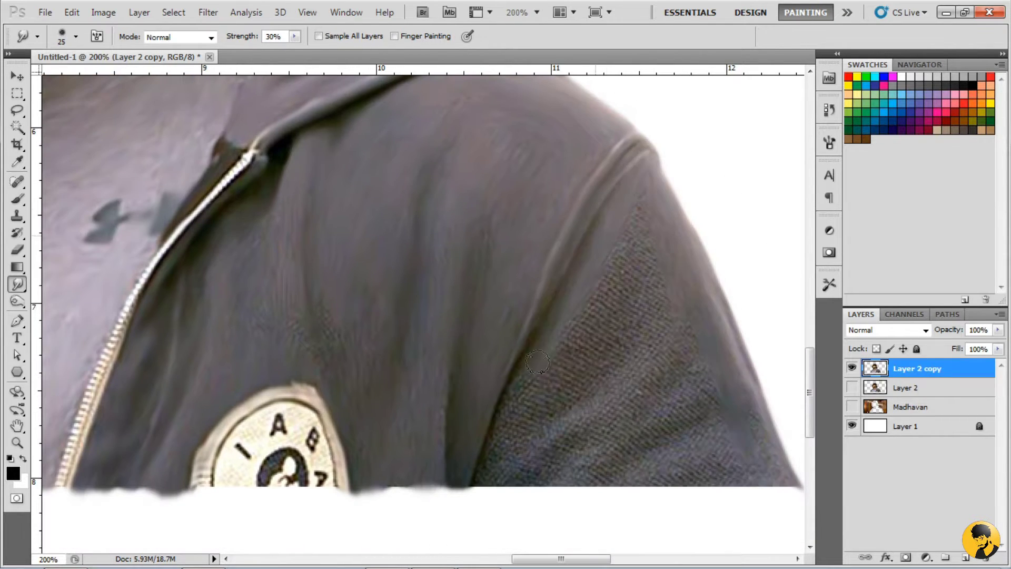
pyautogui.moveTo(724, 461); pyautogui.dragTo(637, 346)
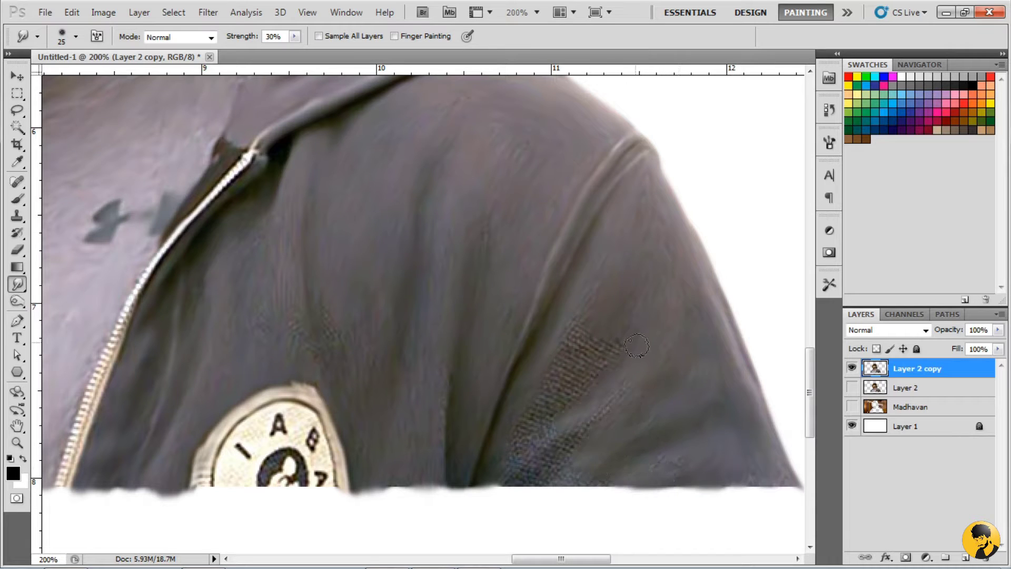
pyautogui.moveTo(560, 466); pyautogui.dragTo(747, 482)
# - Refine the badge and the remaining T-shirt texture with the Smudge tool at 12% strength
pyautogui.moveTo(297, 327); pyautogui.dragTo(571, 252)
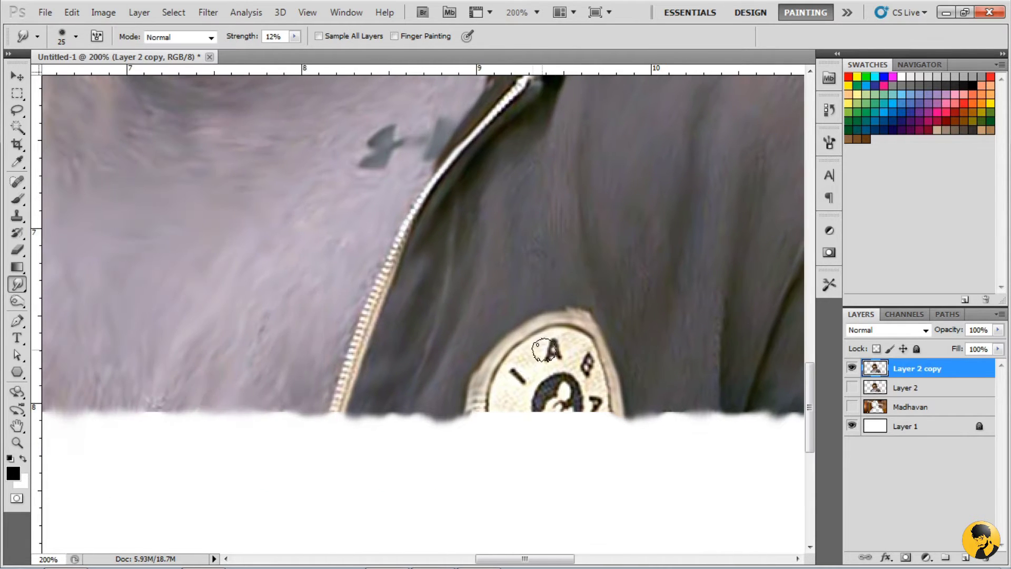
pyautogui.moveTo(79, 327); pyautogui.dragTo(784, 347)
pyautogui.moveTo(737, 253); pyautogui.dragTo(131, 342)
pyautogui.moveTo(369, 105); pyautogui.dragTo(548, 454)
# - Switch the Smudge tool to a scattered-dot brush tip and reduce its size to 10 px for the facial hair
pyautogui.click(76, 36)
pyautogui.doubleClick(452, 269)
pyautogui.press('[')
pyautogui.press('[')
pyautogui.press('[')
pyautogui.press('[')
pyautogui.press('[')
pyautogui.press('[')
pyautogui.press('[')
pyautogui.press('[')
pyautogui.press('[')
pyautogui.press('[')
pyautogui.hotkey('ctrl', '+')
pyautogui.hotkey('ctrl', '+')
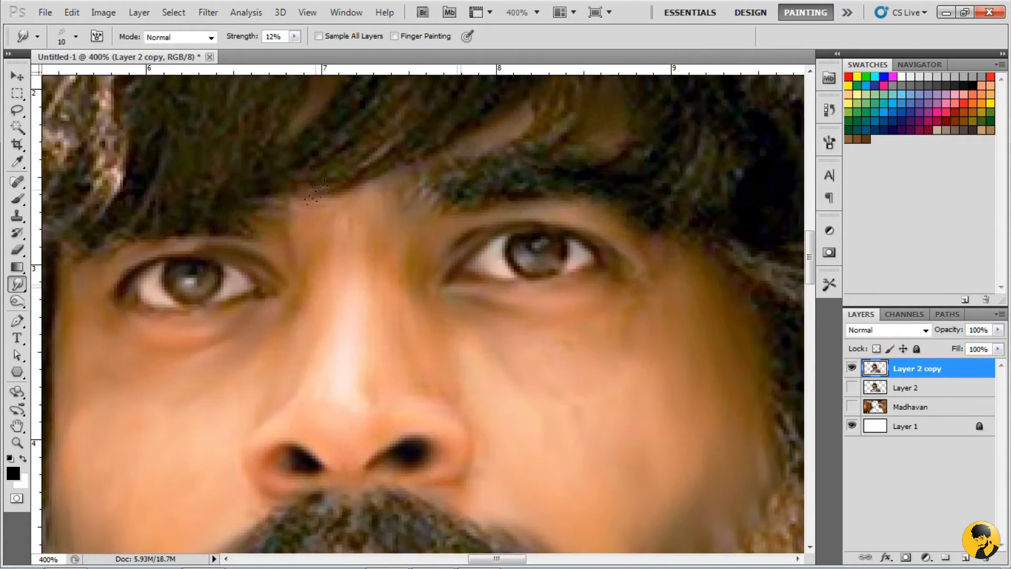
# - Smudge the hairs of the image-right eyebrow with the 10 px dotted brush at 33% strength
pyautogui.moveTo(452, 270); pyautogui.dragTo(367, 319)
pyautogui.press('5')
pyautogui.press('5')
pyautogui.click(829, 142)
pyautogui.click(763, 124)
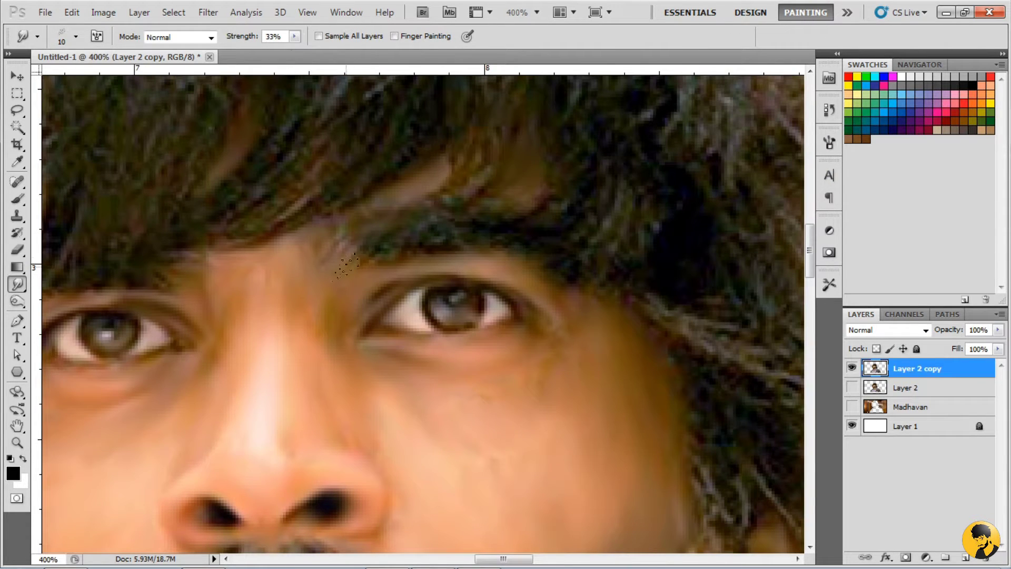
# - Smudge the moustache hairs along their growth direction at 72% strength
pyautogui.scroll(-8, 375, 221)
pyautogui.hscroll(-3, 563, 169)
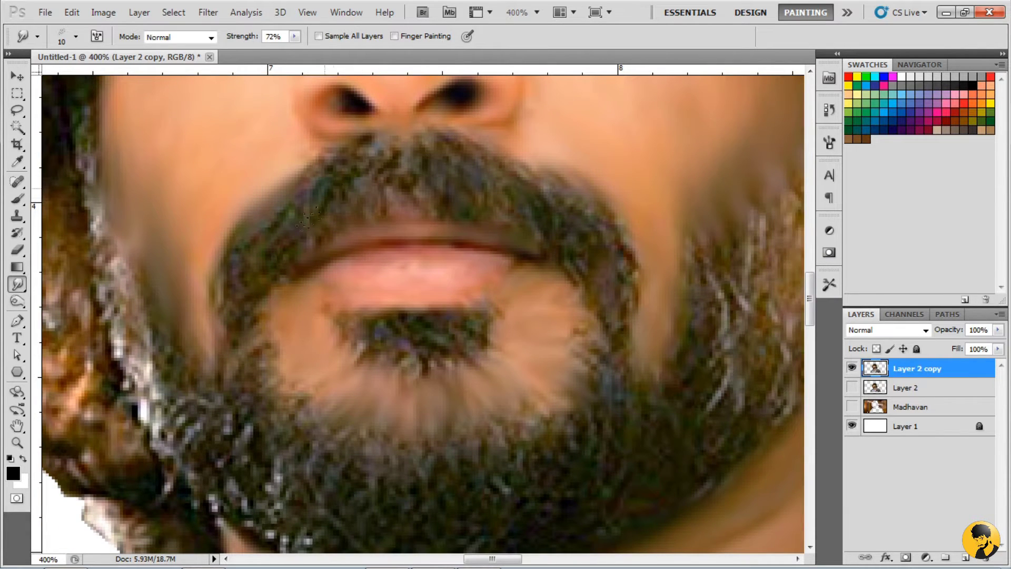
pyautogui.moveTo(406, 160)
pyautogui.mouseDown()
pyautogui.moveTo(494, 163)
pyautogui.moveTo(610, 214)
pyautogui.moveTo(594, 173)
pyautogui.moveTo(630, 205)
pyautogui.mouseUp()
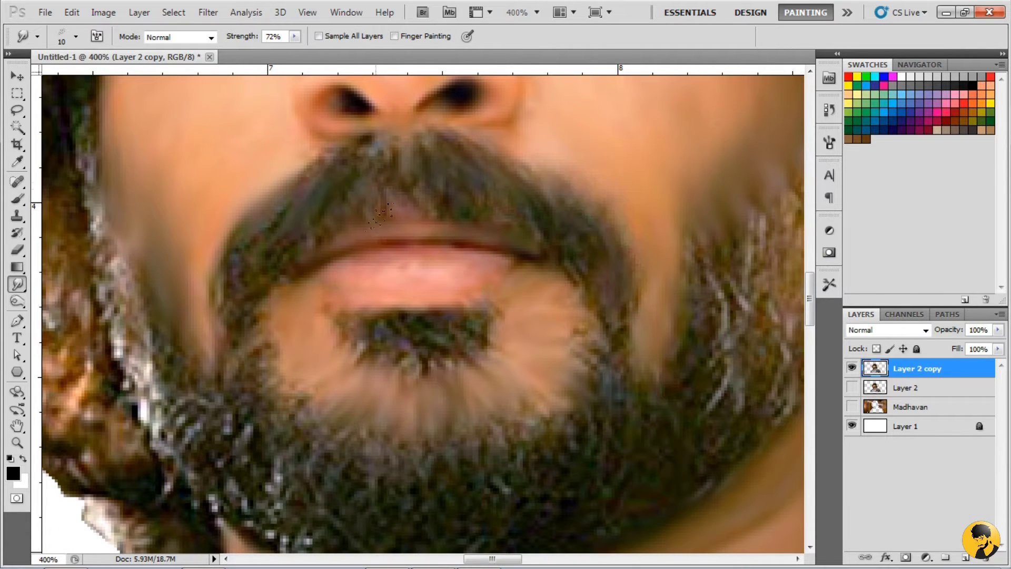
pyautogui.press(']')
pyautogui.press(']')
pyautogui.press(']')
pyautogui.moveTo(529, 176)
pyautogui.mouseDown()
pyautogui.moveTo(584, 182)
pyautogui.moveTo(635, 279)
pyautogui.mouseUp()
pyautogui.moveTo(283, 186); pyautogui.dragTo(237, 260)
# - Smudge the hair patch below the lower lip and the nearby chin hairs with a 9 px brush at 72% strength
pyautogui.scroll(-2, 239, 351)
pyautogui.hscroll(-1, 239, 351)
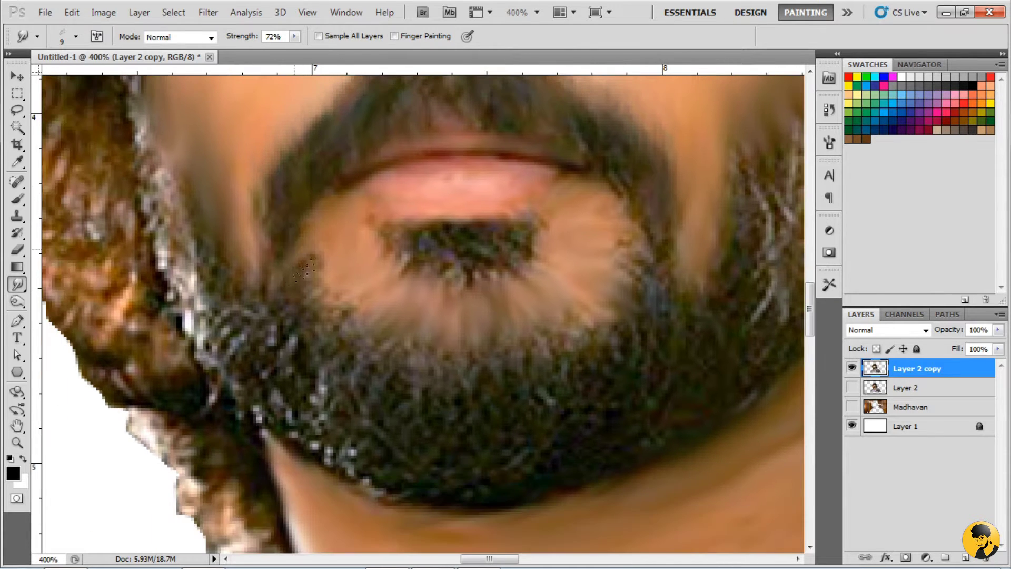
pyautogui.moveTo(369, 265)
pyautogui.mouseDown()
pyautogui.moveTo(400, 234)
pyautogui.moveTo(425, 233)
pyautogui.mouseUp()
pyautogui.moveTo(502, 278); pyautogui.dragTo(698, 466)
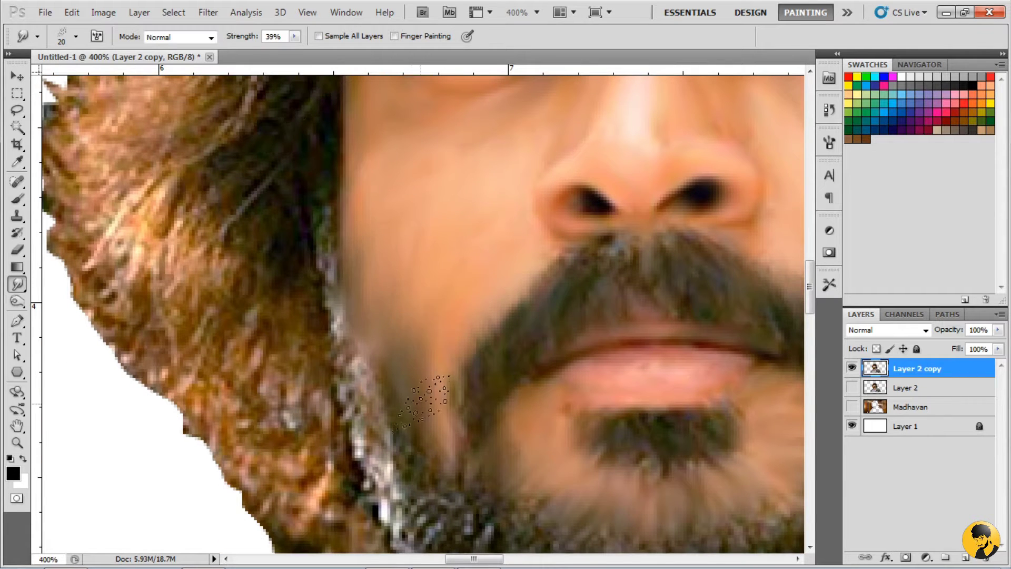
# - Smooth the image-left sideburn and jaw hairs with the Smudge tool at 39% strength
pyautogui.scroll(-4, 330, 273)
pyautogui.hscroll(1, 330, 273)
pyautogui.press(']')
pyautogui.press(']')
pyautogui.moveTo(379, 363); pyautogui.dragTo(475, 351)
pyautogui.moveTo(421, 413); pyautogui.dragTo(429, 469)
# - Smudge the chin beard into soft strands with a 25 px brush at 54% strength
pyautogui.moveTo(295, 37); pyautogui.dragTo(289, 36)
pyautogui.press(']')
pyautogui.press(']')
pyautogui.moveTo(466, 450); pyautogui.dragTo(447, 489)
pyautogui.moveTo(527, 416); pyautogui.dragTo(519, 490)
pyautogui.moveTo(605, 390); pyautogui.dragTo(499, 340)
# - Smudge the image-right cheek and jaw beard at 54% strength, and refine the beard with a 10 px brush
pyautogui.hscroll(5, 503, 337)
pyautogui.scroll(4, 503, 337)
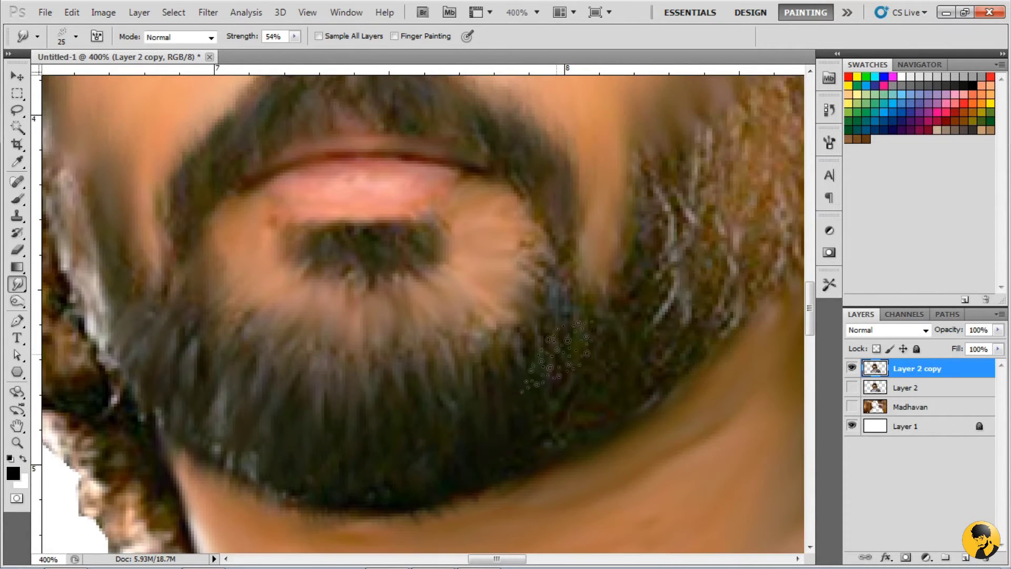
pyautogui.scroll(-5, 547, 316)
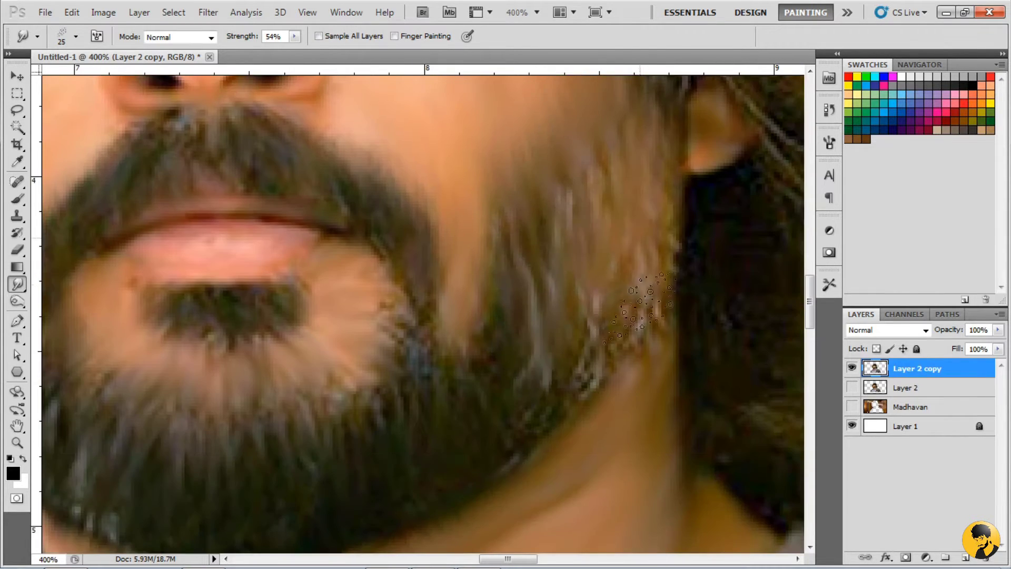
pyautogui.press('[')
pyautogui.press('[')
pyautogui.hotkey('ctrl', '-')
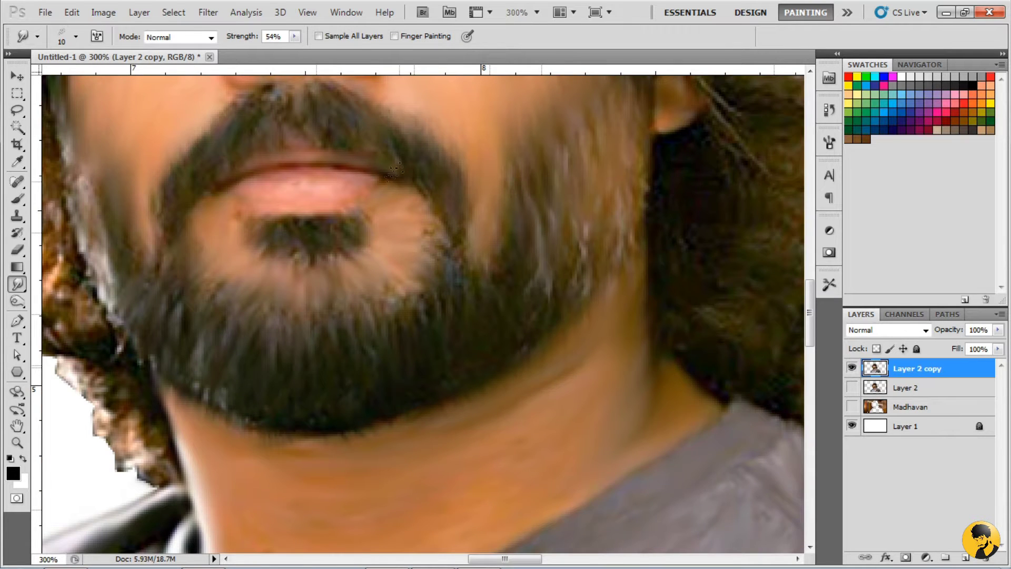
pyautogui.moveTo(274, 300); pyautogui.dragTo(344, 285)
pyautogui.hscroll(-4, 625, 342)
pyautogui.scroll(2, 379, 263)
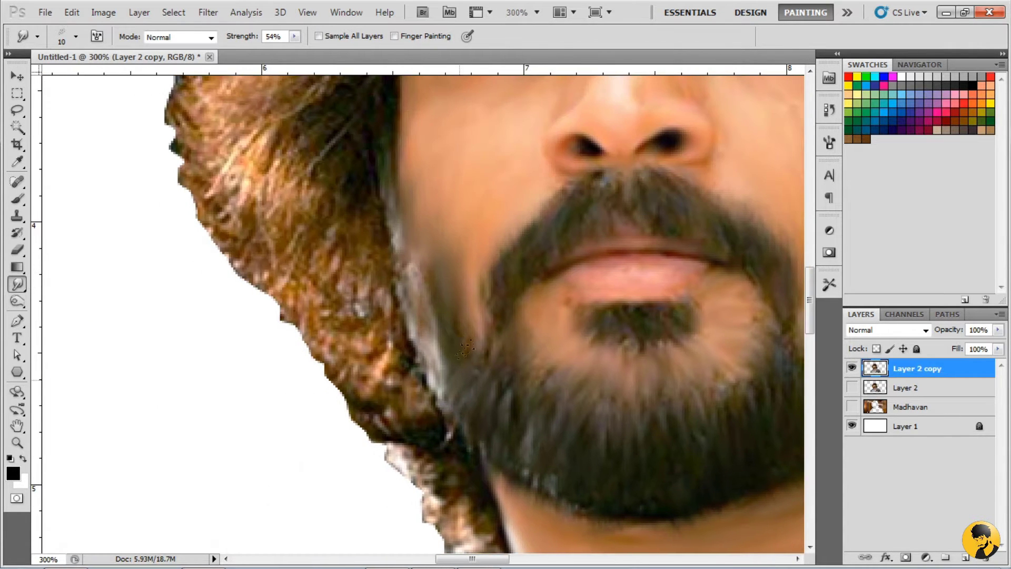
# - Smudge the image-right hair around and below the ear with a 20 px brush at 64% strength
pyautogui.hscroll(9, 553, 424)
pyautogui.scroll(4, 553, 424)
pyautogui.moveTo(433, 275); pyautogui.dragTo(458, 350)
pyautogui.moveTo(540, 479); pyautogui.dragTo(524, 336)
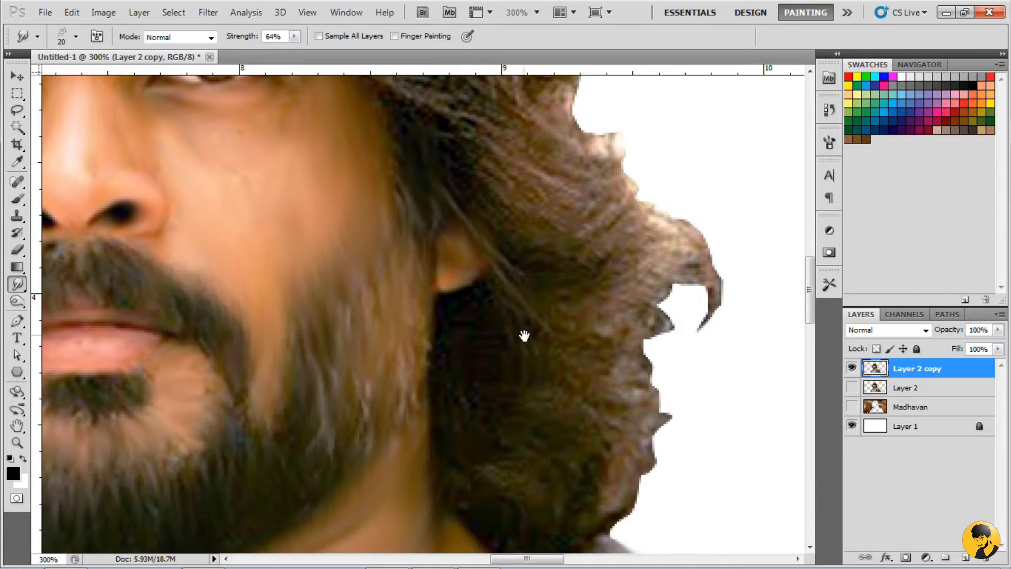
pyautogui.moveTo(566, 537)
pyautogui.mouseDown()
pyautogui.moveTo(565, 411)
pyautogui.moveTo(614, 440)
pyautogui.mouseUp()
pyautogui.moveTo(621, 337)
pyautogui.mouseDown()
pyautogui.moveTo(590, 430)
pyautogui.moveTo(608, 479)
pyautogui.mouseUp()
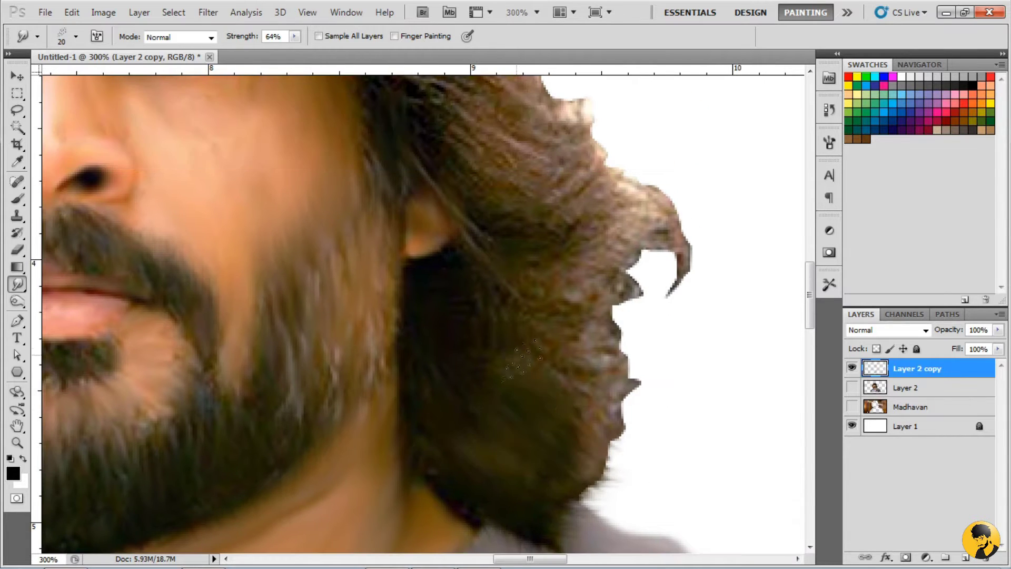
pyautogui.moveTo(426, 142)
pyautogui.mouseDown()
pyautogui.moveTo(426, 216)
pyautogui.moveTo(461, 314)
pyautogui.moveTo(421, 375)
pyautogui.mouseUp()
pyautogui.moveTo(421, 277); pyautogui.dragTo(552, 369)
pyautogui.moveTo(558, 379); pyautogui.dragTo(525, 316)
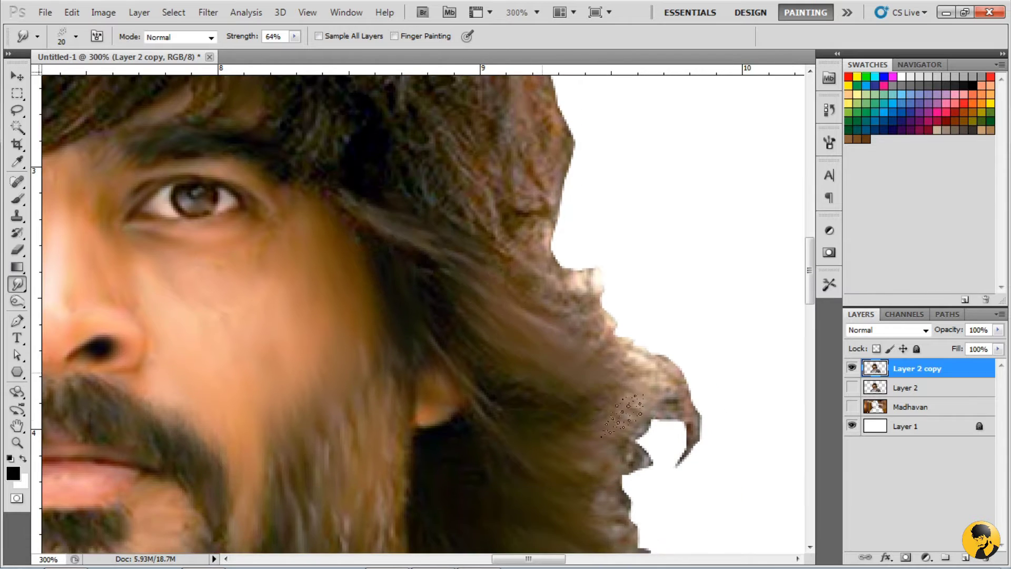
# - Smooth the outer image-right locks and their jagged edge at 64% strength, reducing the brush to 10 px
pyautogui.moveTo(613, 411); pyautogui.dragTo(647, 439)
pyautogui.moveTo(578, 397); pyautogui.dragTo(605, 453)
pyautogui.moveTo(576, 347); pyautogui.dragTo(627, 379)
pyautogui.moveTo(626, 395)
pyautogui.mouseDown()
pyautogui.moveTo(639, 443)
pyautogui.moveTo(710, 479)
pyautogui.moveTo(627, 397)
pyautogui.mouseUp()
pyautogui.press('[')
pyautogui.press('[')
pyautogui.press('[')
pyautogui.scroll(-2, 603, 462)
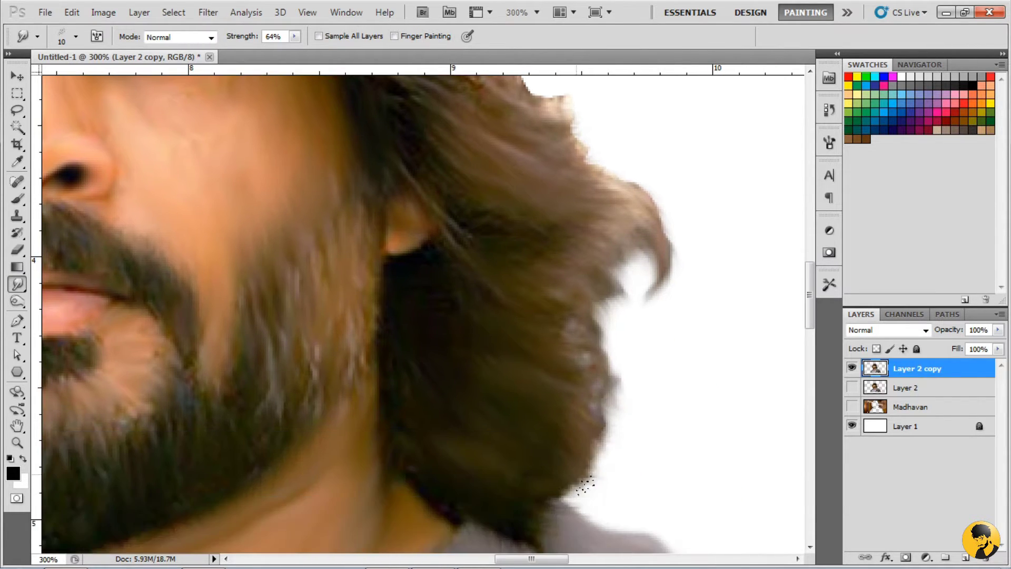
# - Smudge the fringe above the forehead into flowing strands with a 30 px brush at 64% strength
pyautogui.scroll(4, 587, 368)
pyautogui.press(']')
pyautogui.press(']')
pyautogui.scroll(5, 585, 315)
pyautogui.hscroll(-7, 585, 316)
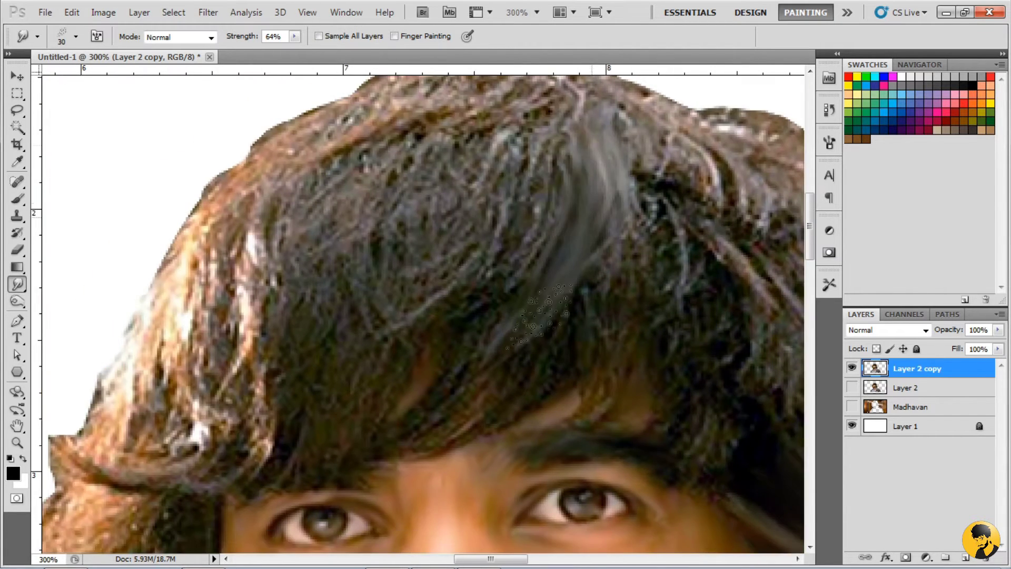
pyautogui.moveTo(519, 158); pyautogui.dragTo(464, 271)
pyautogui.moveTo(455, 170); pyautogui.dragTo(413, 289)
pyautogui.moveTo(421, 157); pyautogui.dragTo(368, 273)
pyautogui.moveTo(345, 170); pyautogui.dragTo(300, 276)
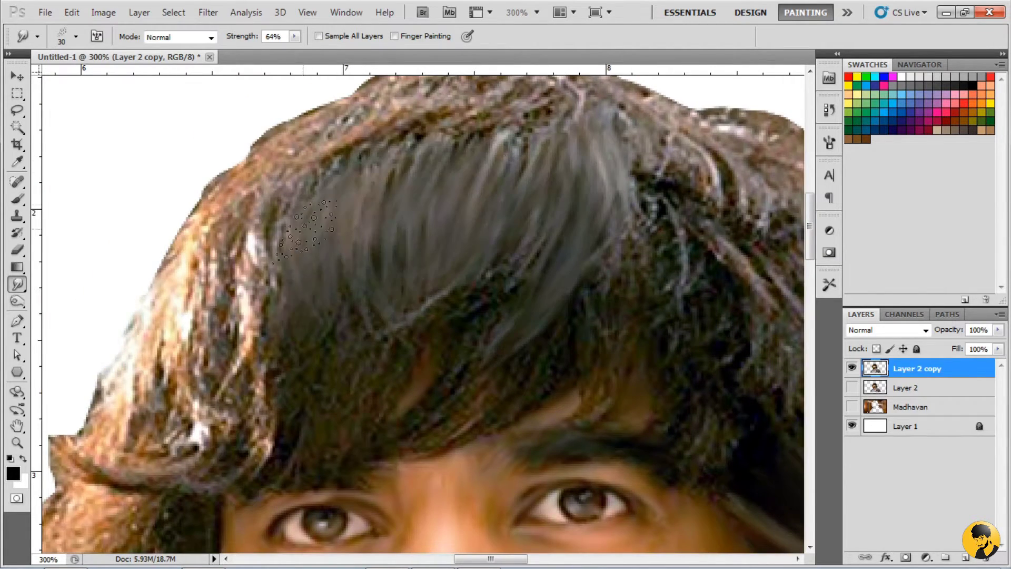
pyautogui.moveTo(343, 336); pyautogui.dragTo(358, 270)
pyautogui.moveTo(319, 358); pyautogui.dragTo(272, 445)
pyautogui.moveTo(434, 251); pyautogui.dragTo(394, 287)
# - Set the smudge strength to 59% and blend the remaining textured strands of the fringe
pyautogui.moveTo(260, 42); pyautogui.dragTo(273, 43)
pyautogui.moveTo(497, 206); pyautogui.dragTo(466, 237)
pyautogui.moveTo(542, 189); pyautogui.dragTo(487, 242)
pyautogui.moveTo(645, 200); pyautogui.dragTo(595, 281)
# - Smudge the image-right side of the fringe and the hair beside it downward along the strands
pyautogui.scroll(3, 582, 383)
pyautogui.hscroll(4, 582, 383)
pyautogui.moveTo(553, 247); pyautogui.dragTo(518, 342)
pyautogui.moveTo(610, 195); pyautogui.dragTo(566, 306)
pyautogui.moveTo(637, 263); pyautogui.dragTo(584, 352)
pyautogui.scroll(-3, 645, 437)
pyautogui.hscroll(4, 645, 437)
pyautogui.moveTo(579, 234); pyautogui.dragTo(526, 368)
pyautogui.moveTo(648, 239); pyautogui.dragTo(606, 379)
pyautogui.moveTo(737, 284); pyautogui.dragTo(700, 421)
# - Smooth the image-right crown hair and its outline with the 30 px brush at 59% strength
pyautogui.hscroll(1, 700, 421)
pyautogui.scroll(5, 550, 340)
pyautogui.hscroll(-2, 550, 339)
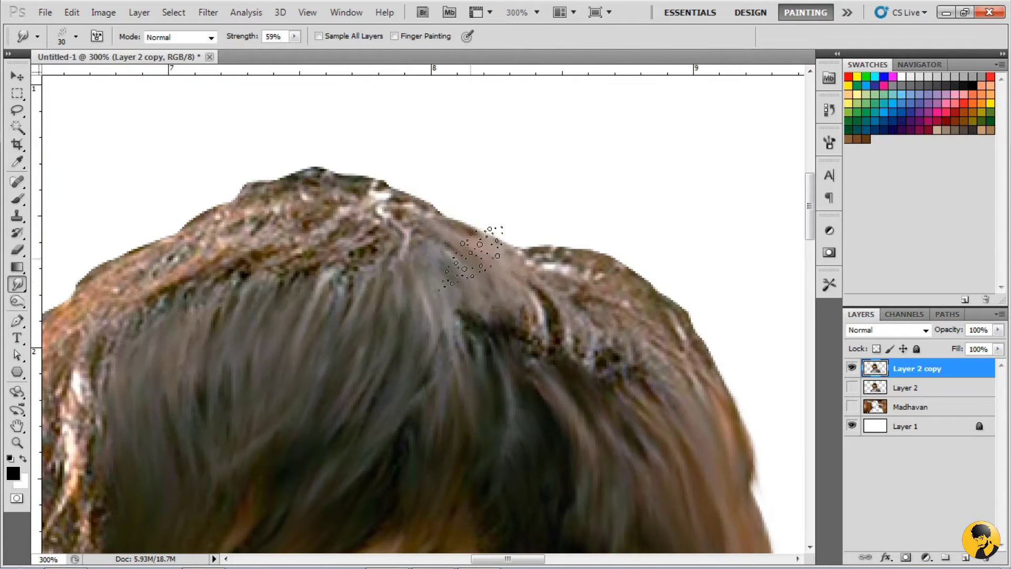
pyautogui.scroll(1, 631, 421)
pyautogui.scroll(-3, 655, 429)
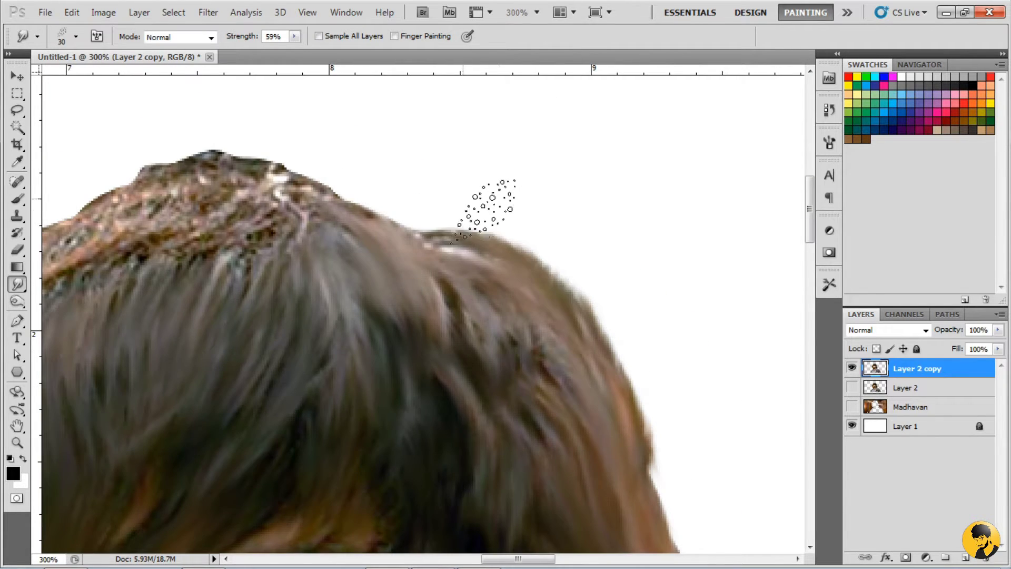
# - Smudge the top and image-left crown hair along the strand direction with the 30 px brush
pyautogui.scroll(4, 627, 350)
pyautogui.hscroll(-4, 627, 350)
pyautogui.scroll(-3, 558, 216)
pyautogui.moveTo(558, 216); pyautogui.dragTo(474, 284)
pyautogui.scroll(-1, 418, 237)
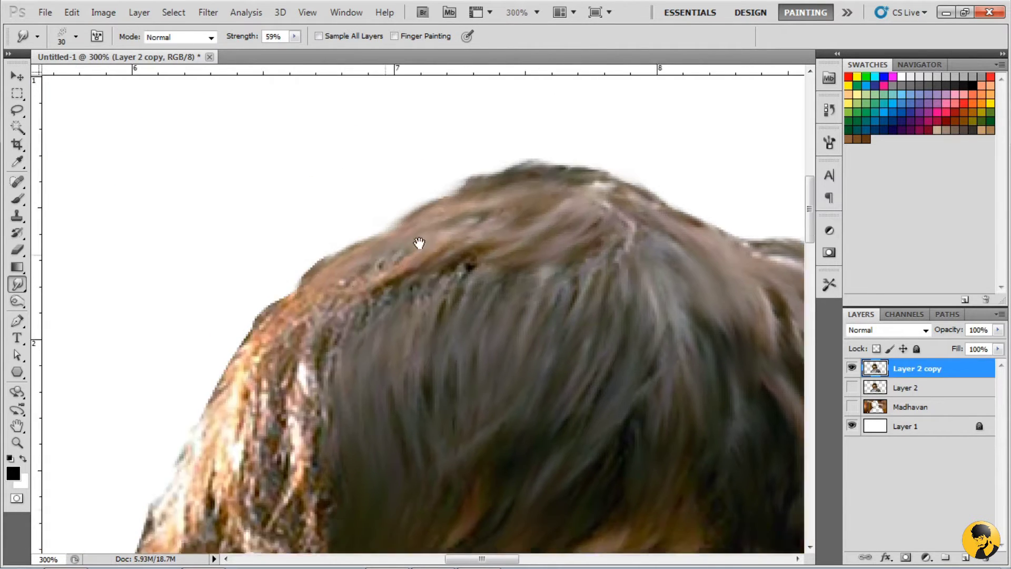
# - Smudge the lowest image-left locks above the shoulder and beside the beard with a 20 px brush
pyautogui.hscroll(-1, 418, 237)
pyautogui.scroll(-10, 364, 386)
pyautogui.moveTo(358, 245); pyautogui.dragTo(419, 345)
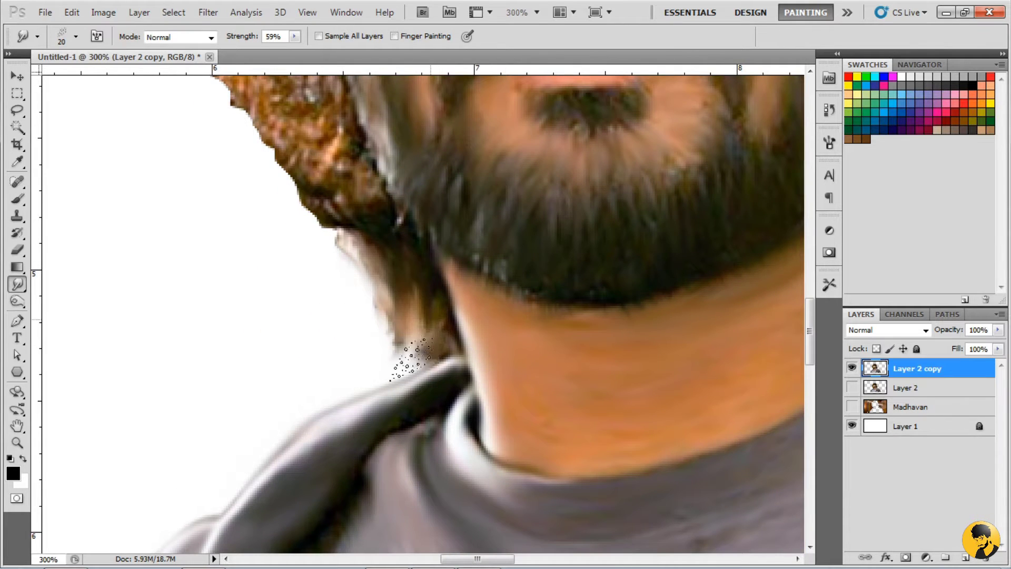
pyautogui.scroll(5, 368, 282)
pyautogui.hscroll(-1, 342, 368)
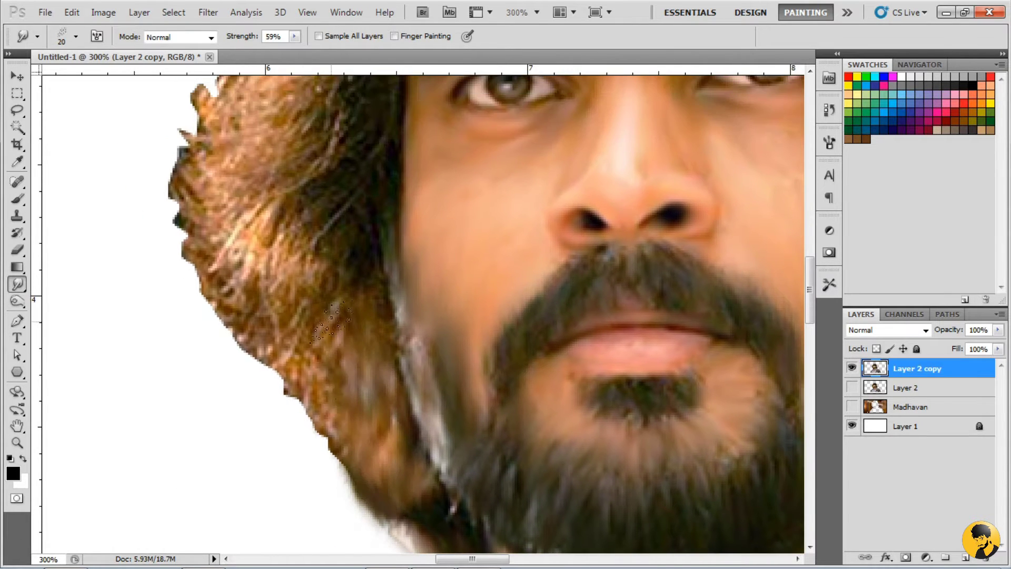
# - Smooth the brown hair beside the image-left cheek, and feather its outer edge with a 10 px brush
pyautogui.scroll(2, 331, 322)
pyautogui.hscroll(-1, 331, 322)
pyautogui.press(']')
pyautogui.moveTo(443, 222)
pyautogui.mouseDown()
pyautogui.moveTo(336, 192)
pyautogui.moveTo(410, 376)
pyautogui.mouseUp()
pyautogui.moveTo(395, 421); pyautogui.dragTo(363, 459)
pyautogui.press('[')
pyautogui.press('[')
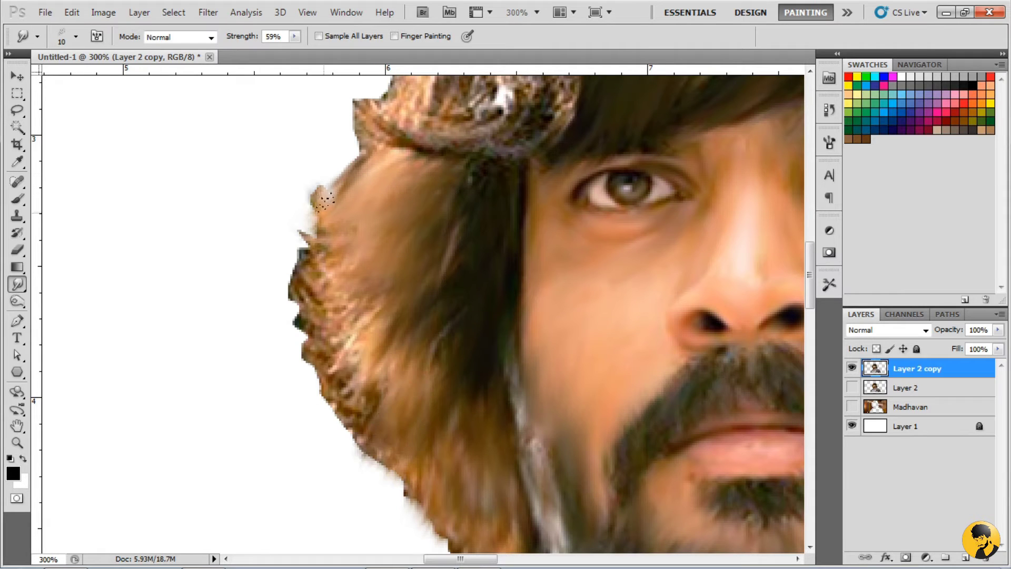
pyautogui.moveTo(307, 348); pyautogui.dragTo(348, 420)
pyautogui.moveTo(300, 319)
pyautogui.mouseDown()
pyautogui.moveTo(284, 303)
pyautogui.moveTo(395, 516)
pyautogui.mouseUp()
# - Enlarge the brush to 30 px and smudge the light image-left locks and the curl beside the fringe
pyautogui.scroll(3, 451, 406)
pyautogui.hscroll(1, 431, 371)
pyautogui.press(']')
pyautogui.moveTo(567, 138)
pyautogui.mouseDown()
pyautogui.moveTo(548, 268)
pyautogui.moveTo(514, 352)
pyautogui.mouseUp()
pyautogui.press(']')
pyautogui.moveTo(458, 253)
pyautogui.mouseDown()
pyautogui.moveTo(400, 300)
pyautogui.moveTo(374, 389)
pyautogui.mouseUp()
pyautogui.moveTo(489, 289)
pyautogui.mouseDown()
pyautogui.moveTo(481, 339)
pyautogui.moveTo(503, 209)
pyautogui.mouseUp()
pyautogui.moveTo(500, 168)
pyautogui.mouseDown()
pyautogui.moveTo(502, 269)
pyautogui.moveTo(451, 304)
pyautogui.moveTo(327, 338)
pyautogui.moveTo(259, 406)
pyautogui.mouseUp()
# - Blend the light image-left hair further and lower the smudge strength to 24%
pyautogui.hotkey('ctrl', '-')
pyautogui.hotkey('ctrl', '-')
pyautogui.hotkey('ctrl', '-')
pyautogui.scroll(3, 484, 284)
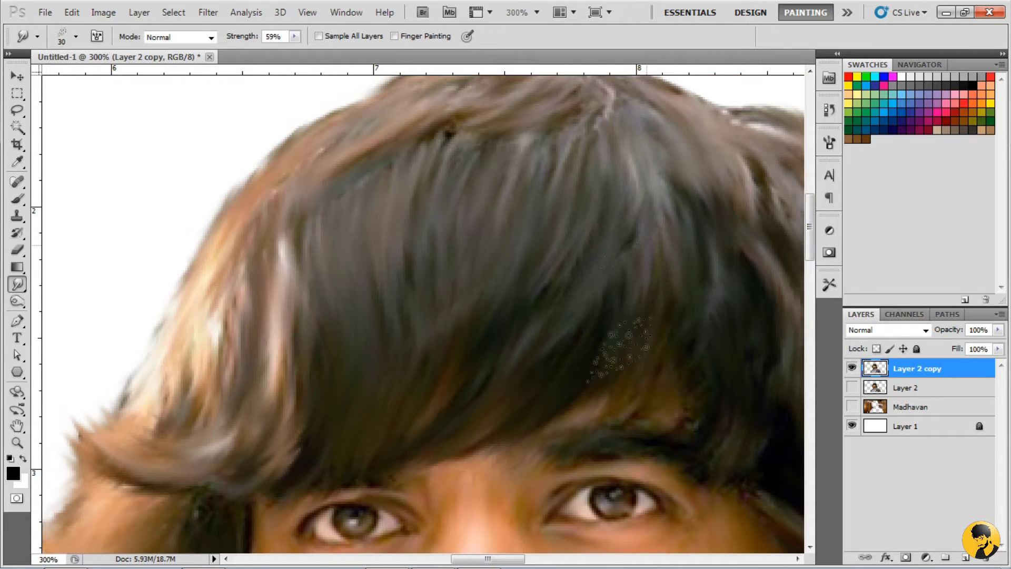
pyautogui.moveTo(226, 279); pyautogui.dragTo(384, 195)
pyautogui.press('2')
pyautogui.press('4')
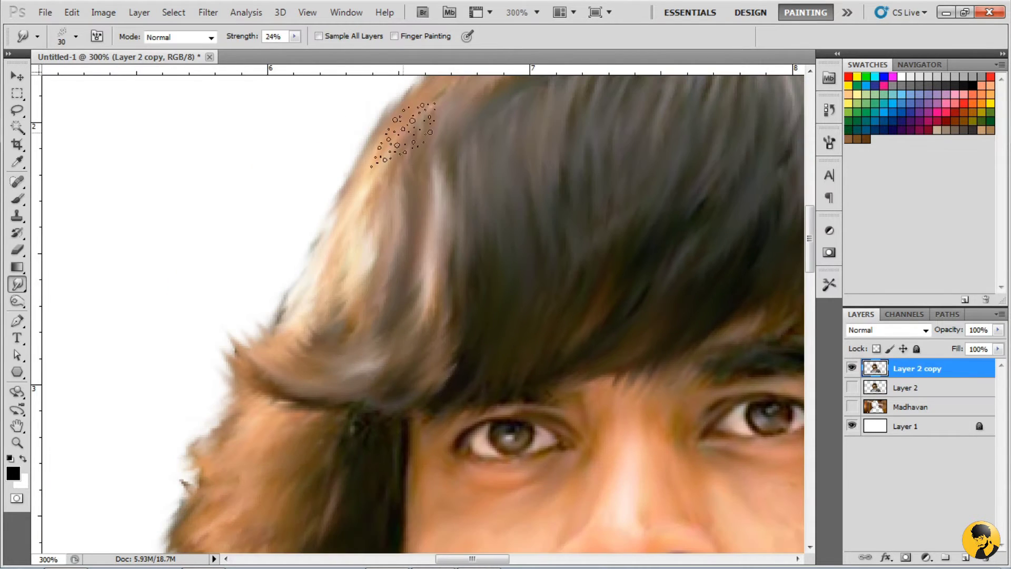
# - Soften the image-right hair and its outer locks with the Smudge tool at 39% strength
pyautogui.scroll(-10, 442, 312)
pyautogui.scroll(8, 388, 296)
pyautogui.hscroll(-5, 316, 326)
pyautogui.hscroll(10, 320, 293)
pyautogui.scroll(-2, 320, 293)
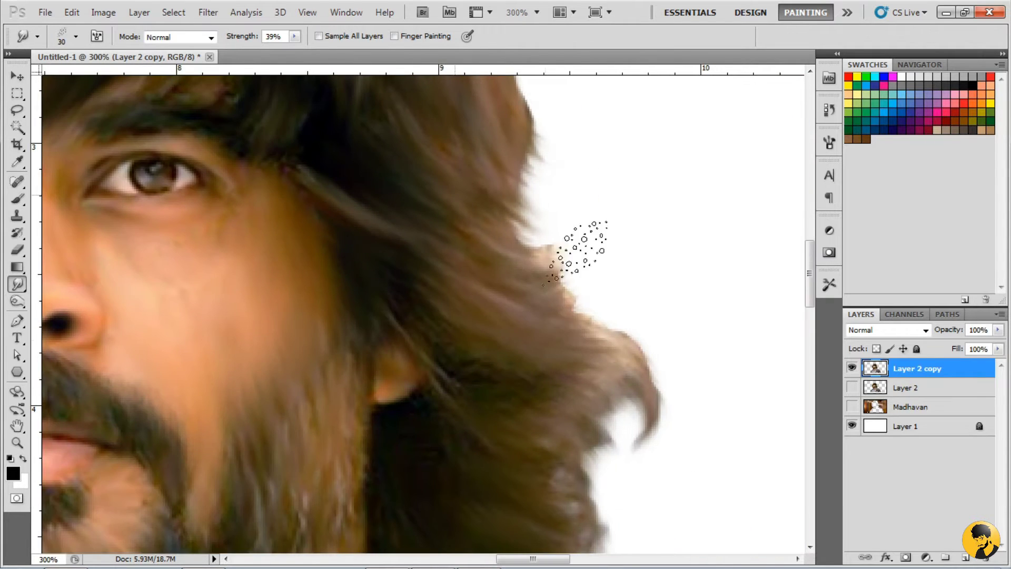
pyautogui.scroll(-8, 675, 356)
pyautogui.scroll(2, 484, 406)
pyautogui.moveTo(698, 292); pyautogui.dragTo(751, 405)
pyautogui.moveTo(474, 220); pyautogui.dragTo(534, 430)
pyautogui.moveTo(415, 404); pyautogui.dragTo(481, 443)
pyautogui.moveTo(448, 369); pyautogui.dragTo(438, 495)
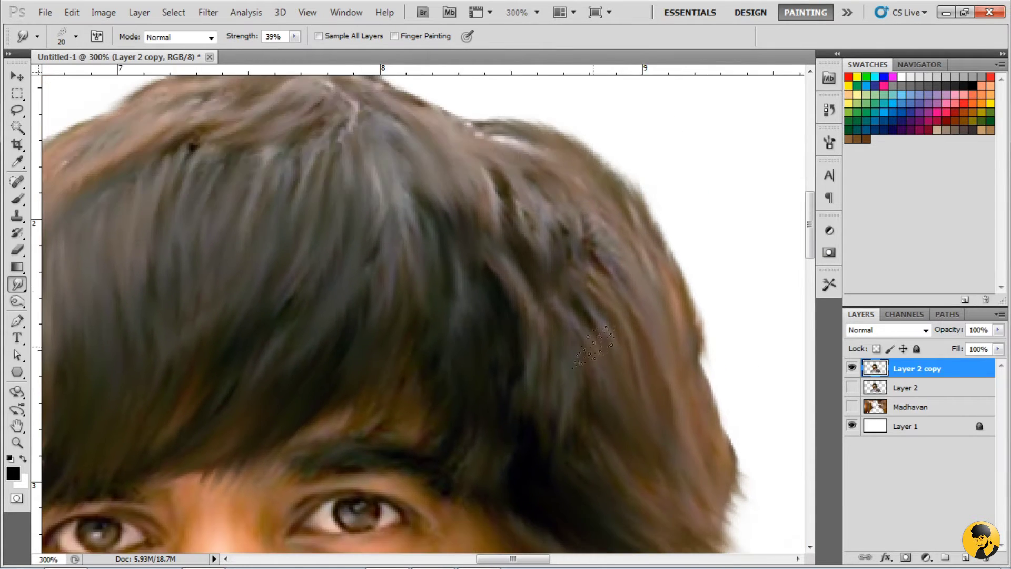
# - Enlarge the smudge brush and feather the image-right outer hair edge beside the fringe
pyautogui.moveTo(627, 447); pyautogui.dragTo(565, 378)
pyautogui.press(']')
pyautogui.press(']')
pyautogui.press(']')
pyautogui.moveTo(643, 274); pyautogui.dragTo(671, 339)
pyautogui.moveTo(679, 294); pyautogui.dragTo(704, 371)
pyautogui.moveTo(650, 297); pyautogui.dragTo(669, 371)
pyautogui.moveTo(698, 419); pyautogui.dragTo(663, 463)
# - Smudge the image-right crown hair and outline with the brush enlarged to 40 px
pyautogui.moveTo(466, 203)
pyautogui.mouseDown()
pyautogui.moveTo(498, 182)
pyautogui.moveTo(519, 184)
pyautogui.mouseUp()
pyautogui.press(']')
pyautogui.press(']')
pyautogui.press(']')
pyautogui.moveTo(453, 168); pyautogui.dragTo(572, 317)
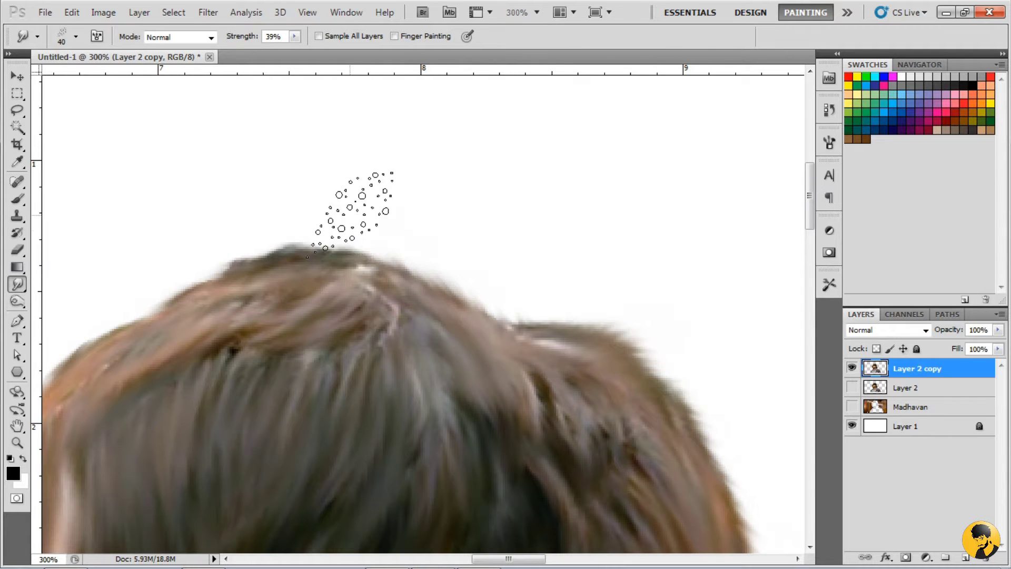
# - Feather the top and image-left outline of the crown with the 40 px brush at 39% strength
pyautogui.moveTo(321, 242); pyautogui.dragTo(553, 135)
pyautogui.moveTo(227, 314); pyautogui.dragTo(337, 232)
pyautogui.moveTo(316, 311); pyautogui.dragTo(284, 369)
pyautogui.moveTo(573, 120); pyautogui.dragTo(372, 259)
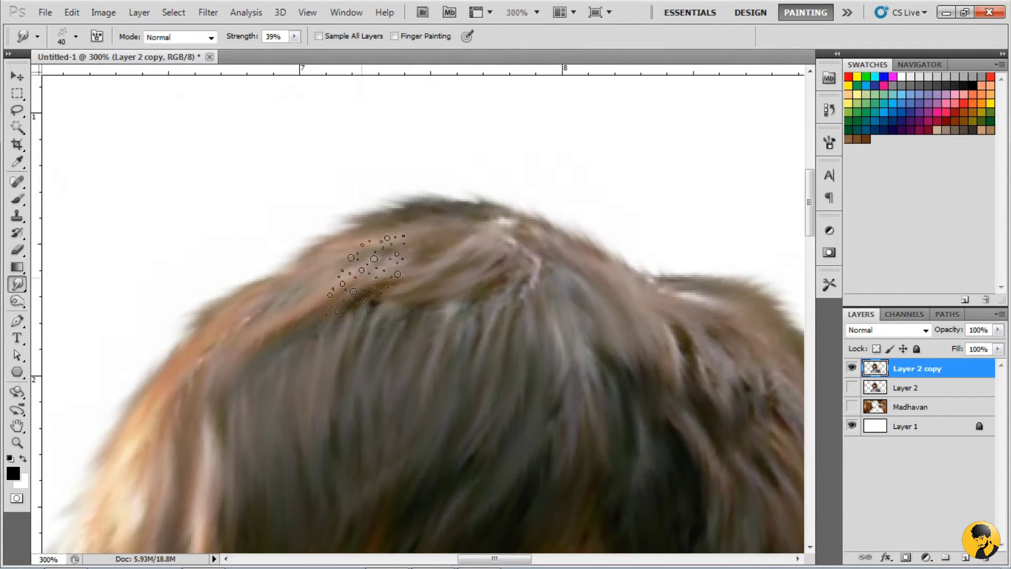
pyautogui.moveTo(737, 427); pyautogui.dragTo(428, 224)
# - Reduce the brush size and blend the remaining rough strands in the crown and image-right hair
pyautogui.press('[')
pyautogui.press('[')
pyautogui.press('[')
pyautogui.moveTo(494, 277); pyautogui.dragTo(557, 333)
pyautogui.moveTo(651, 337); pyautogui.dragTo(660, 408)
# - Pull out fine hairs from the image-right eyebrow with a 1 px Smudge brush at 93% strength
pyautogui.hotkey('ctrl', '-')
pyautogui.hotkey('ctrl', '-')
pyautogui.hotkey('ctrl', '-')
pyautogui.hotkey('ctrl', '+')
pyautogui.hotkey('ctrl', '+')
pyautogui.hotkey('ctrl', '+')
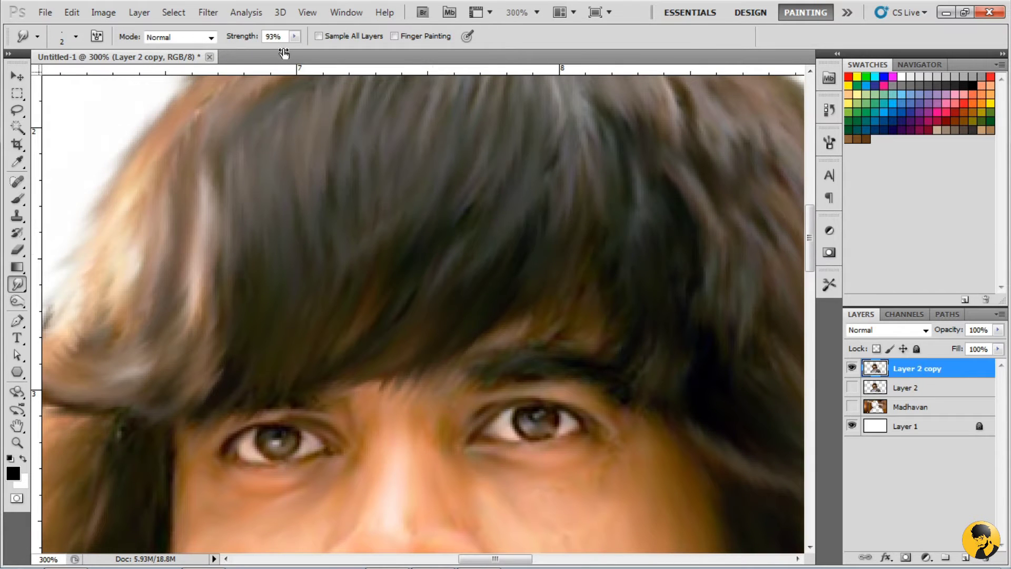
pyautogui.hotkey('ctrl', '+')
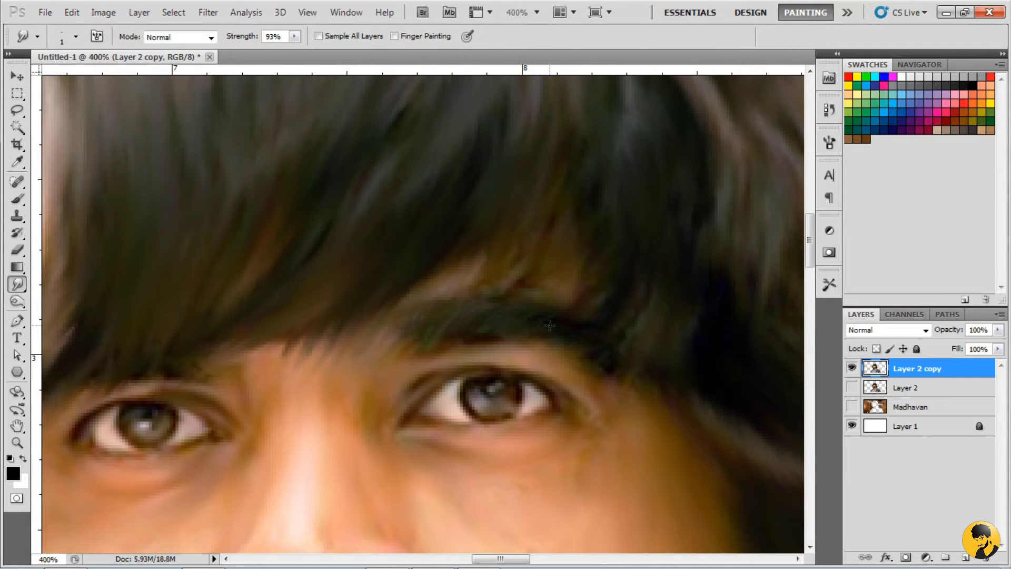
pyautogui.moveTo(549, 326); pyautogui.dragTo(601, 283)
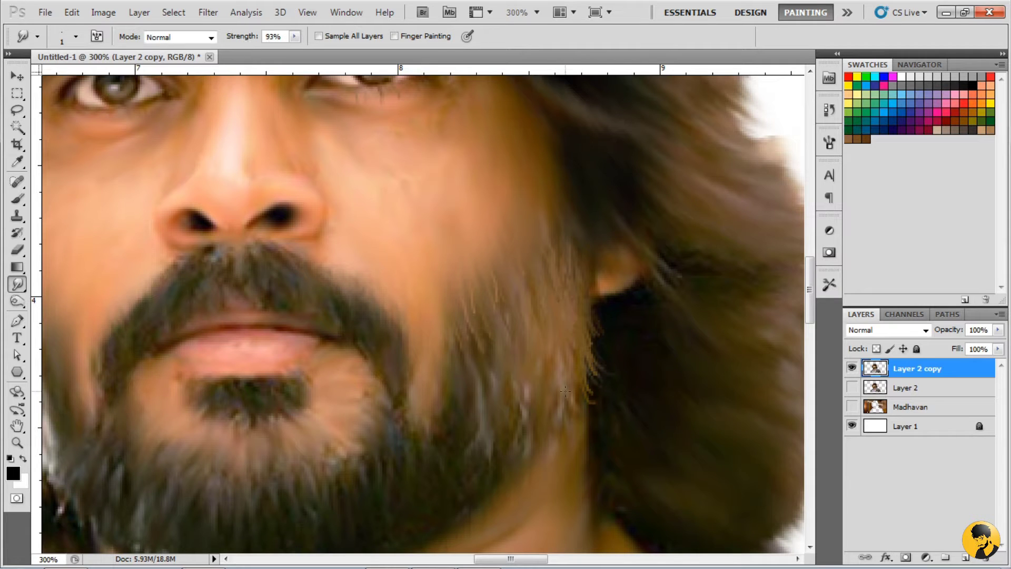
# - Pull fine single hairs from the image-right sideburn, jaw and chin beard with the 1 px brush at 93% strength
pyautogui.moveTo(471, 363); pyautogui.dragTo(502, 297)
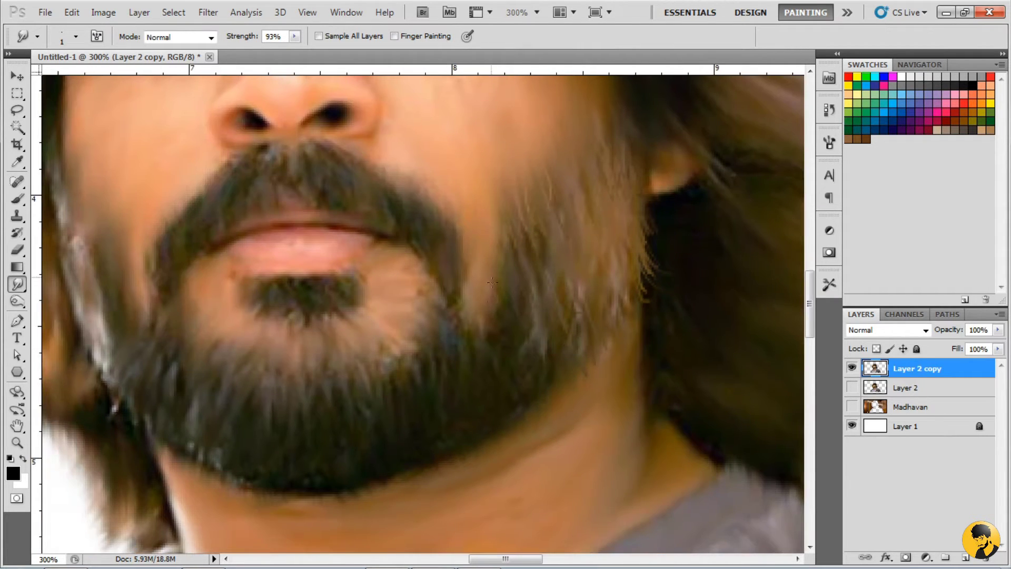
pyautogui.moveTo(461, 369); pyautogui.dragTo(594, 286)
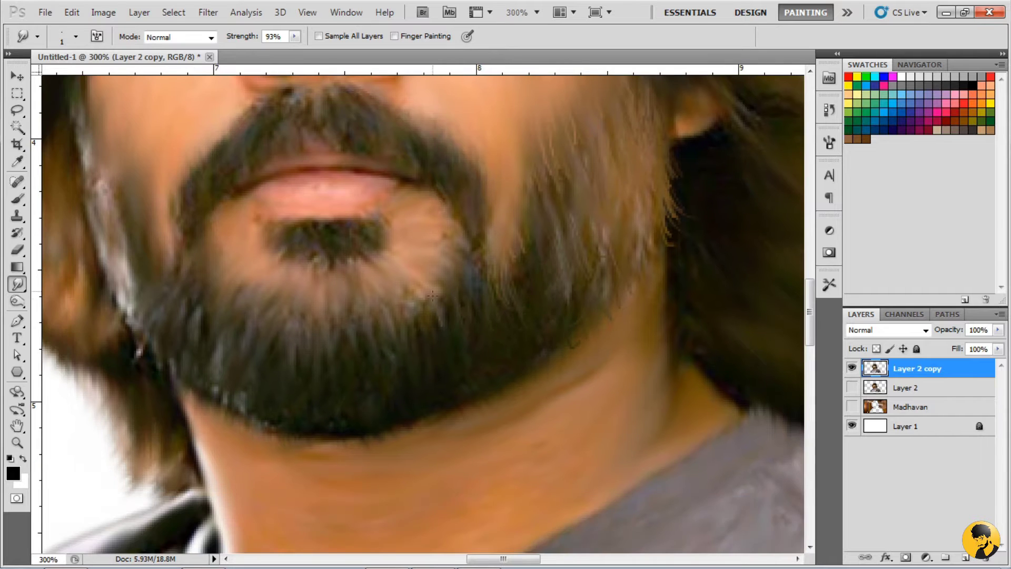
pyautogui.moveTo(470, 353); pyautogui.dragTo(619, 325)
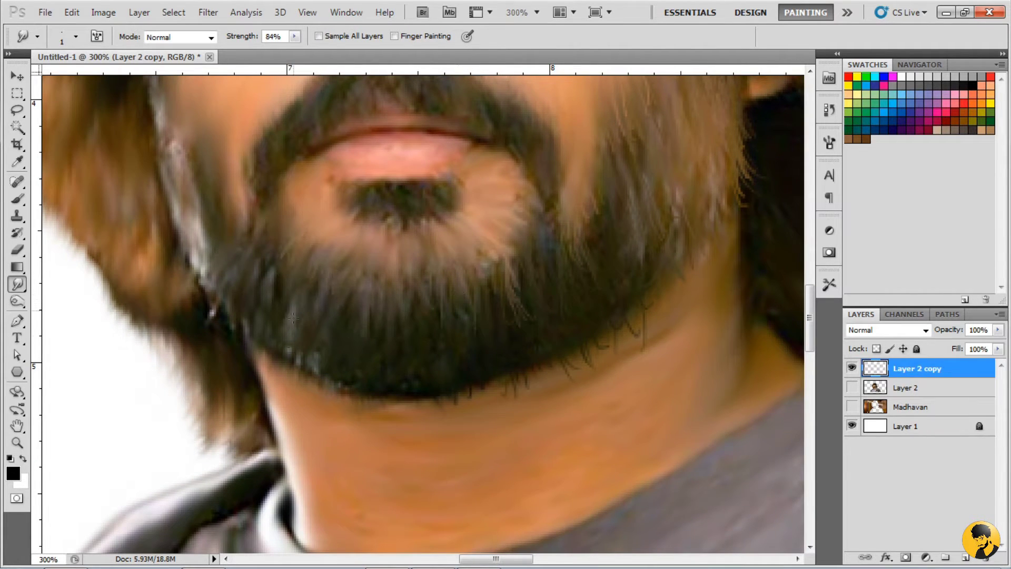
# - Pull fine dark hairs down from the chin beard's lower edge with the 1 px Smudge brush at 84% strength
pyautogui.moveTo(416, 397); pyautogui.dragTo(452, 368)
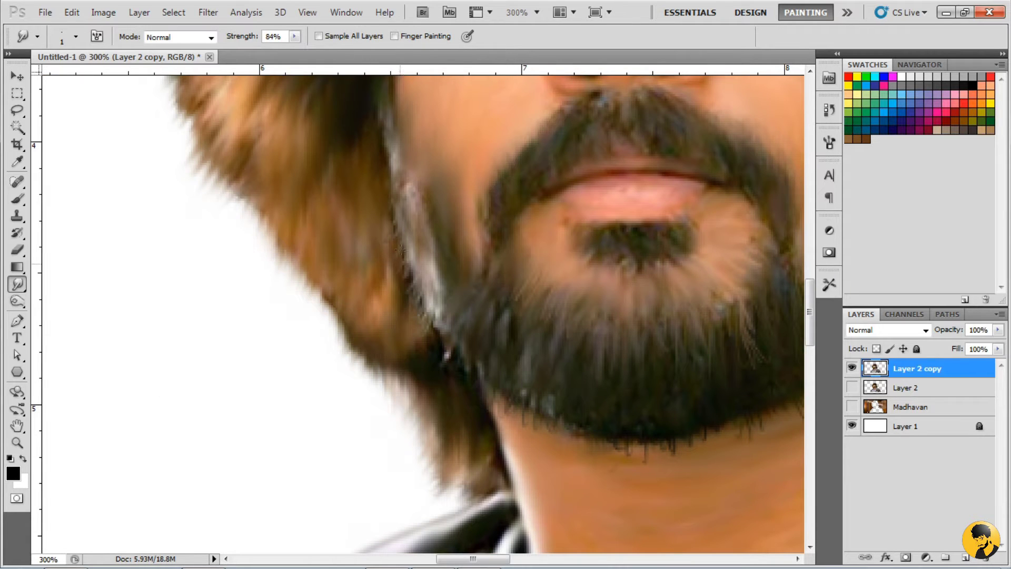
pyautogui.moveTo(689, 151); pyautogui.dragTo(667, 200)
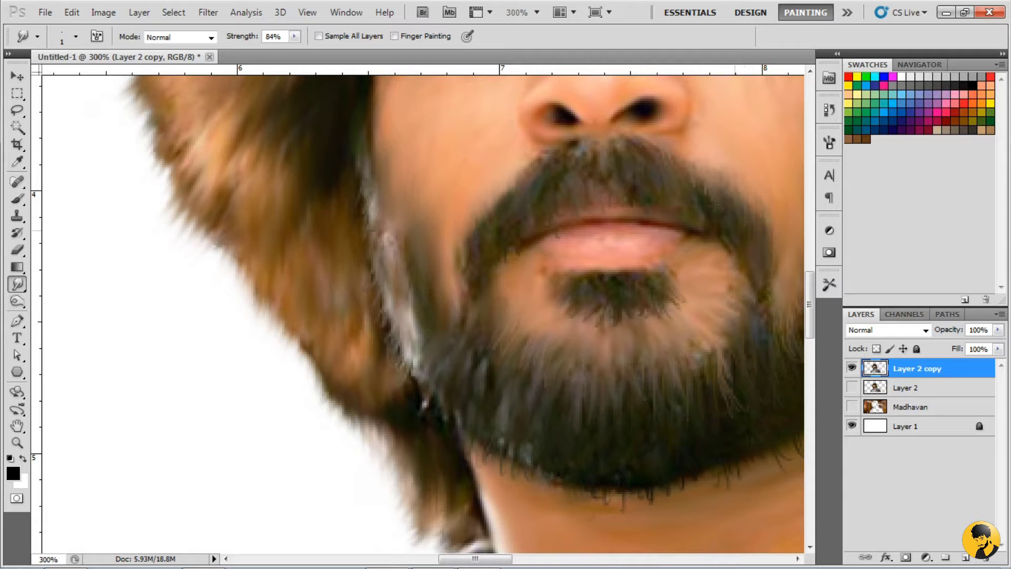
pyautogui.moveTo(498, 398); pyautogui.dragTo(573, 283)
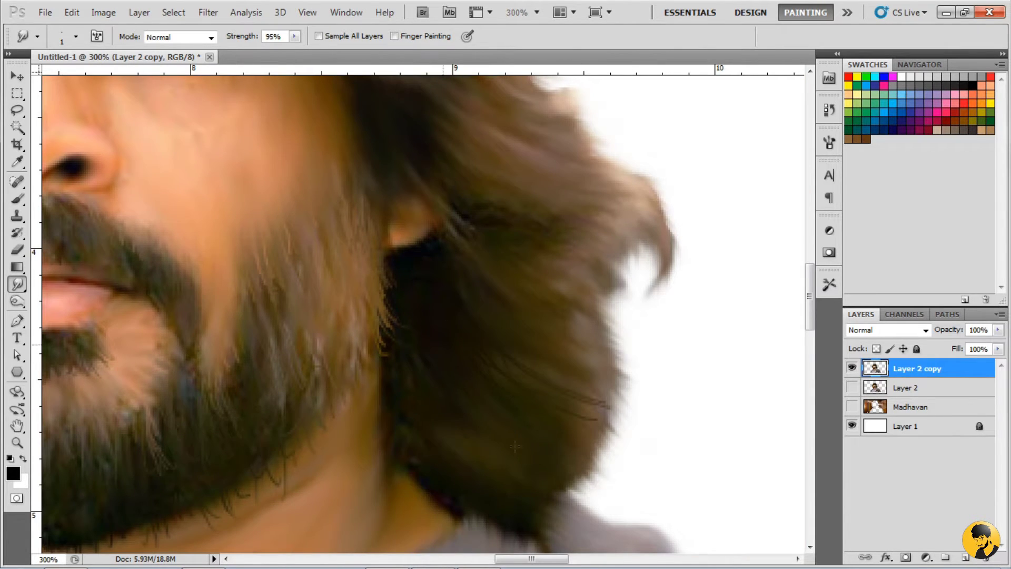
# - Pull fine loose hairs out of the lower image-right hair over the shoulder and neck at 95% strength
pyautogui.moveTo(515, 447); pyautogui.dragTo(583, 380)
pyautogui.moveTo(478, 407); pyautogui.dragTo(509, 474)
pyautogui.moveTo(513, 440); pyautogui.dragTo(547, 512)
pyautogui.moveTo(531, 449); pyautogui.dragTo(588, 478)
pyautogui.moveTo(579, 368); pyautogui.dragTo(449, 420)
# - Lower the Smudge strength to 78% and pull fine hairs from the outward curl in the image-right hair
pyautogui.moveTo(237, 38); pyautogui.dragTo(234, 37)
pyautogui.moveTo(457, 384)
pyautogui.mouseDown()
pyautogui.moveTo(389, 276)
pyautogui.moveTo(428, 370)
pyautogui.mouseUp()
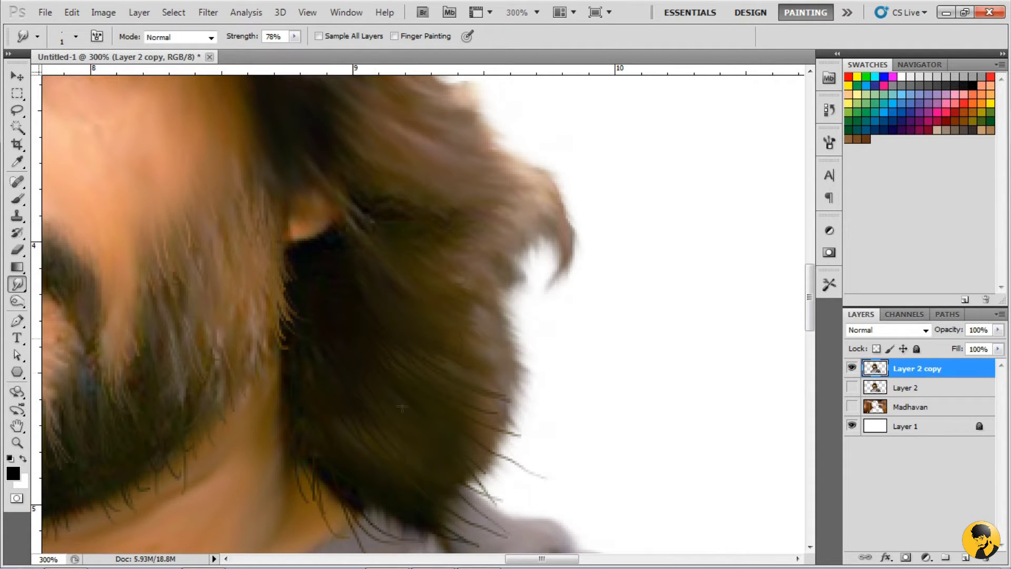
pyautogui.moveTo(571, 243); pyautogui.dragTo(582, 282)
pyautogui.moveTo(542, 253); pyautogui.dragTo(506, 311)
# - Add fine flyaway hairs along the image-right hair outline at eye and cheek level with the 1 px brush at 78% strength
pyautogui.moveTo(423, 225)
pyautogui.mouseDown()
pyautogui.moveTo(463, 351)
pyautogui.moveTo(466, 460)
pyautogui.mouseUp()
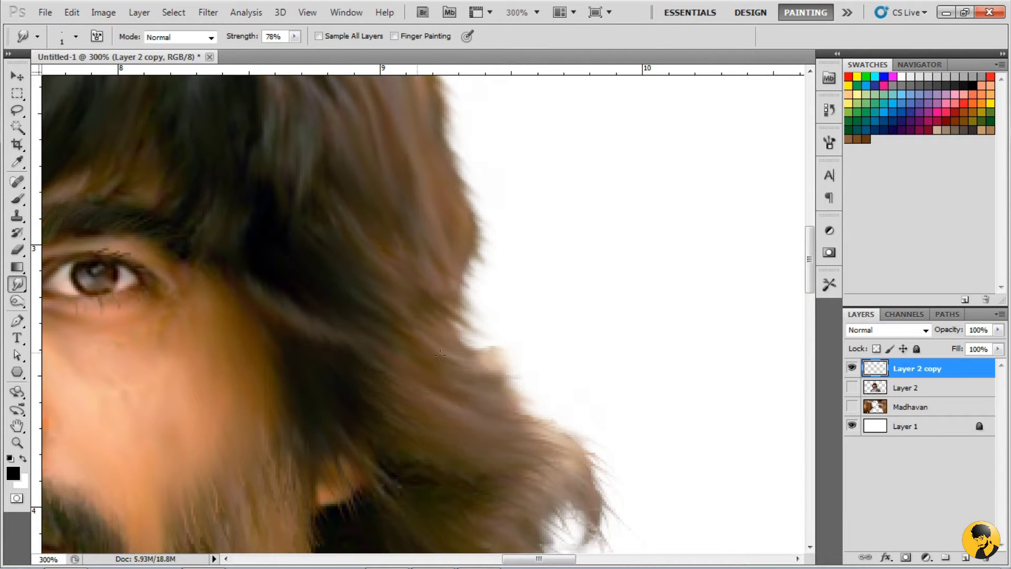
pyautogui.moveTo(503, 387); pyautogui.dragTo(540, 400)
pyautogui.moveTo(532, 418); pyautogui.dragTo(586, 433)
pyautogui.moveTo(461, 345); pyautogui.dragTo(513, 351)
pyautogui.moveTo(447, 316); pyautogui.dragTo(506, 348)
pyautogui.moveTo(314, 279); pyautogui.dragTo(485, 445)
pyautogui.moveTo(533, 247); pyautogui.dragTo(592, 279)
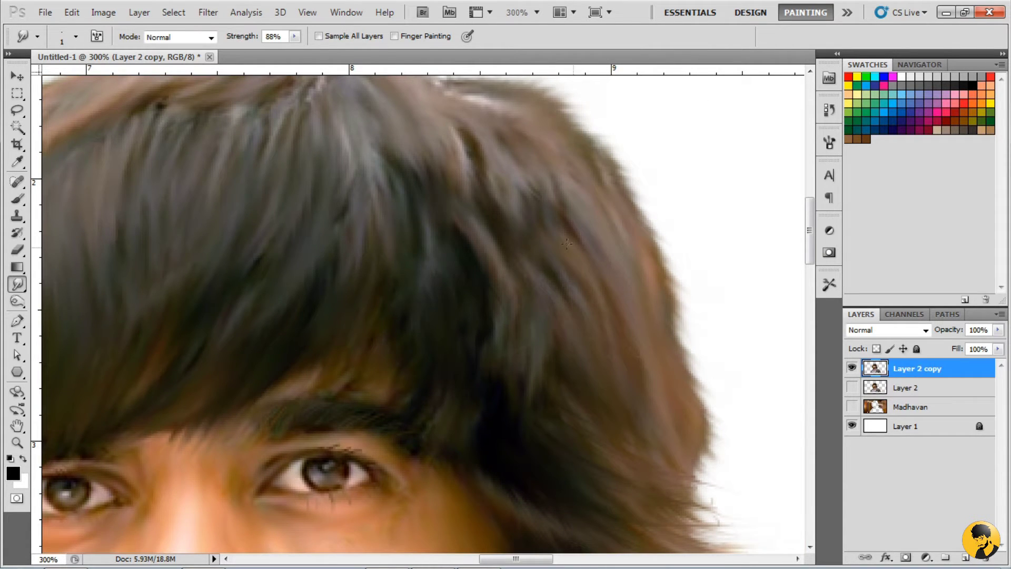
# - Draw single hairs out along the upper image-right outline of the crown with the 1 px brush at 88% strength
pyautogui.moveTo(647, 344); pyautogui.dragTo(587, 424)
pyautogui.moveTo(613, 390); pyautogui.dragTo(655, 444)
pyautogui.moveTo(626, 451); pyautogui.dragTo(663, 476)
pyautogui.moveTo(592, 314); pyautogui.dragTo(627, 365)
pyautogui.moveTo(602, 344); pyautogui.dragTo(634, 400)
pyautogui.moveTo(422, 158); pyautogui.dragTo(485, 171)
pyautogui.moveTo(484, 175); pyautogui.dragTo(549, 186)
pyautogui.moveTo(532, 226)
pyautogui.mouseDown()
pyautogui.moveTo(566, 232)
pyautogui.moveTo(594, 280)
pyautogui.mouseUp()
pyautogui.press('8')
pyautogui.press('2')
pyautogui.hotkey('ctrl', '-')
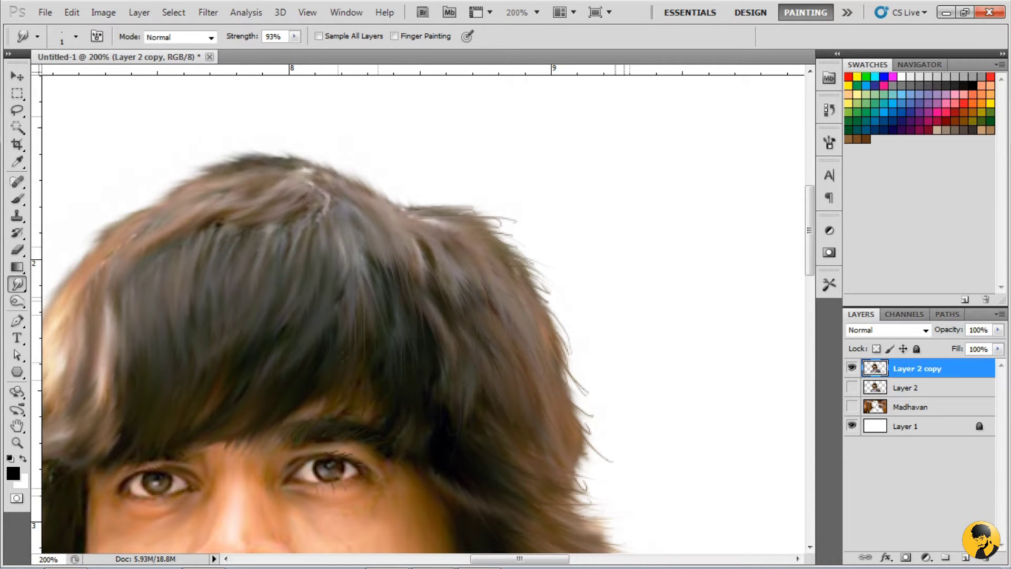
# - Pull thin strands from the centre of the fringe down over the forehead and nose bridge at 93% strength
pyautogui.moveTo(342, 357); pyautogui.dragTo(399, 308)
pyautogui.moveTo(285, 383); pyautogui.dragTo(272, 405)
pyautogui.moveTo(327, 381); pyautogui.dragTo(298, 416)
pyautogui.moveTo(342, 367); pyautogui.dragTo(292, 471)
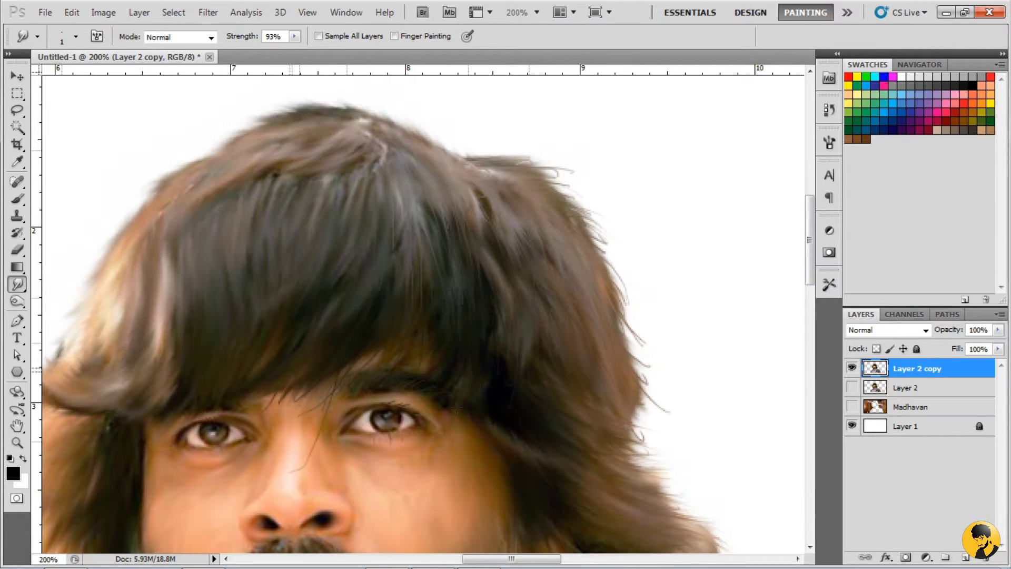
# - Pull thin strands from the image-right fringe down past the outer end of the eyebrow and eye
pyautogui.moveTo(456, 408); pyautogui.dragTo(457, 375)
pyautogui.moveTo(444, 371); pyautogui.dragTo(441, 391)
pyautogui.moveTo(461, 380); pyautogui.dragTo(449, 436)
pyautogui.moveTo(488, 376); pyautogui.dragTo(485, 432)
pyautogui.moveTo(471, 387); pyautogui.dragTo(483, 449)
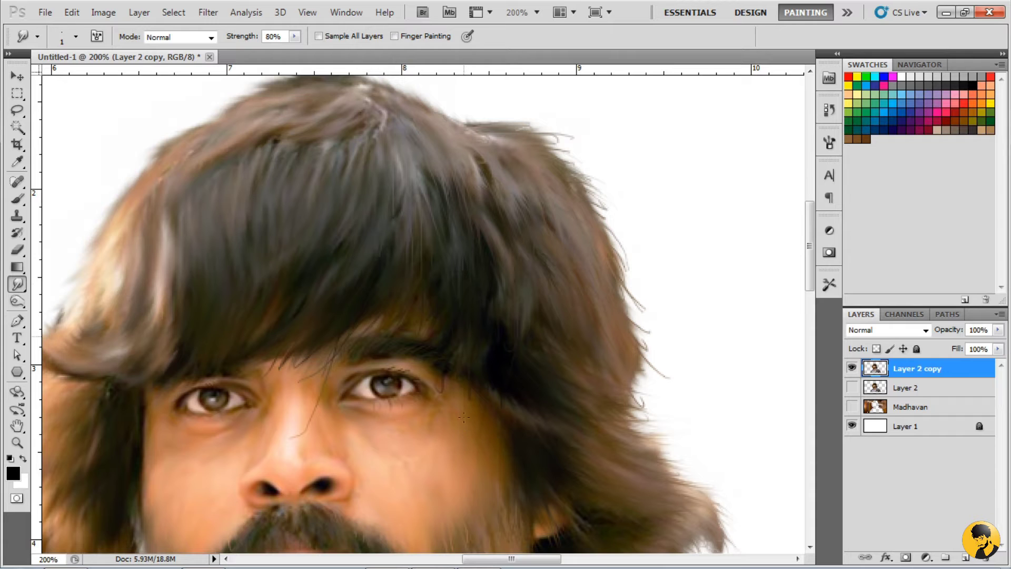
# - Add fine hairs in and around the image-left side hair and its outward curl with the 1 px Smudge brush
pyautogui.keyDown('ctrl'); pyautogui.click(331, 251); pyautogui.keyUp('ctrl')
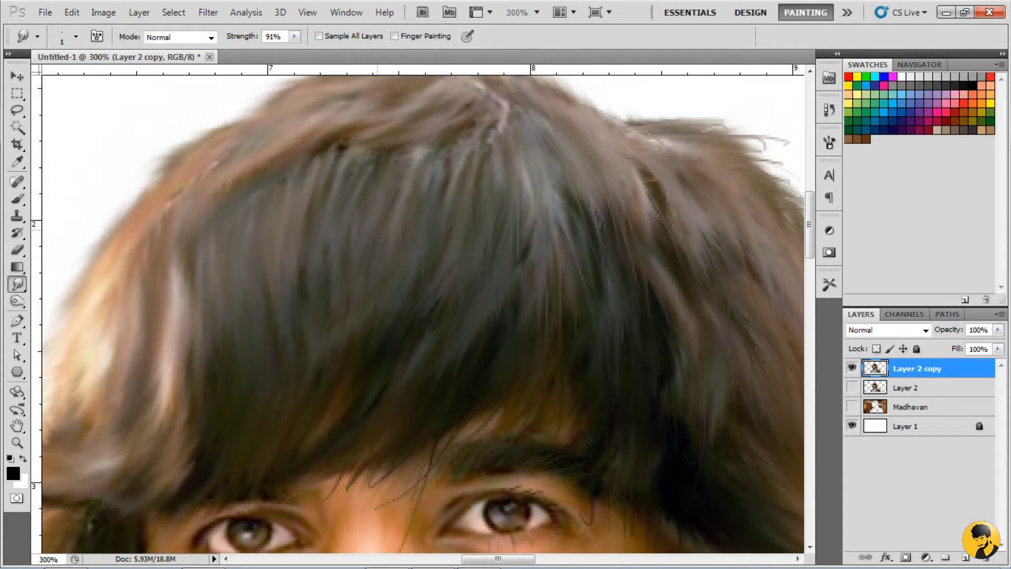
pyautogui.hscroll(-5, 410, 381)
pyautogui.scroll(-10, 316, 226)
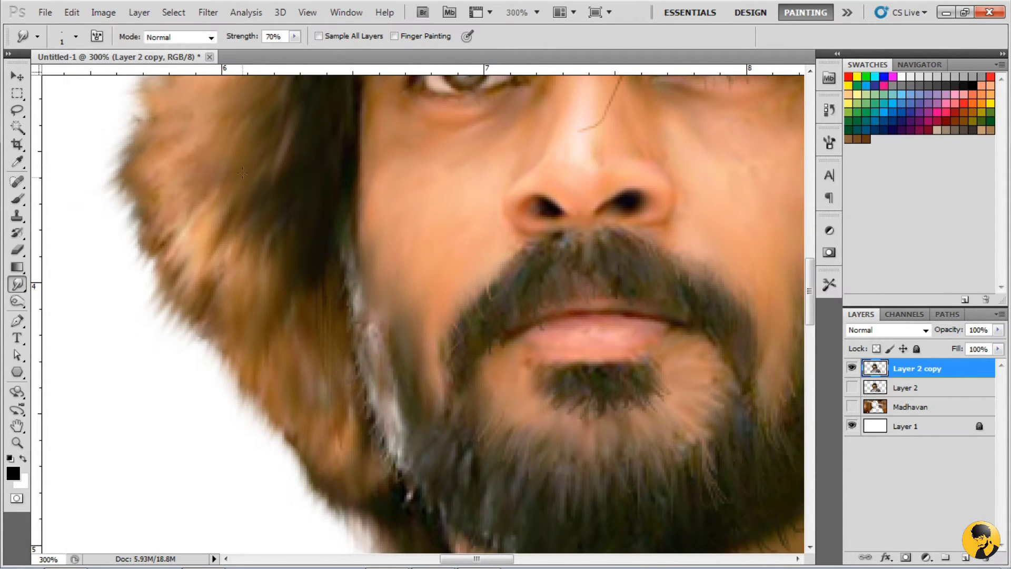
pyautogui.scroll(4, 370, 369)
pyautogui.hscroll(-2, 369, 369)
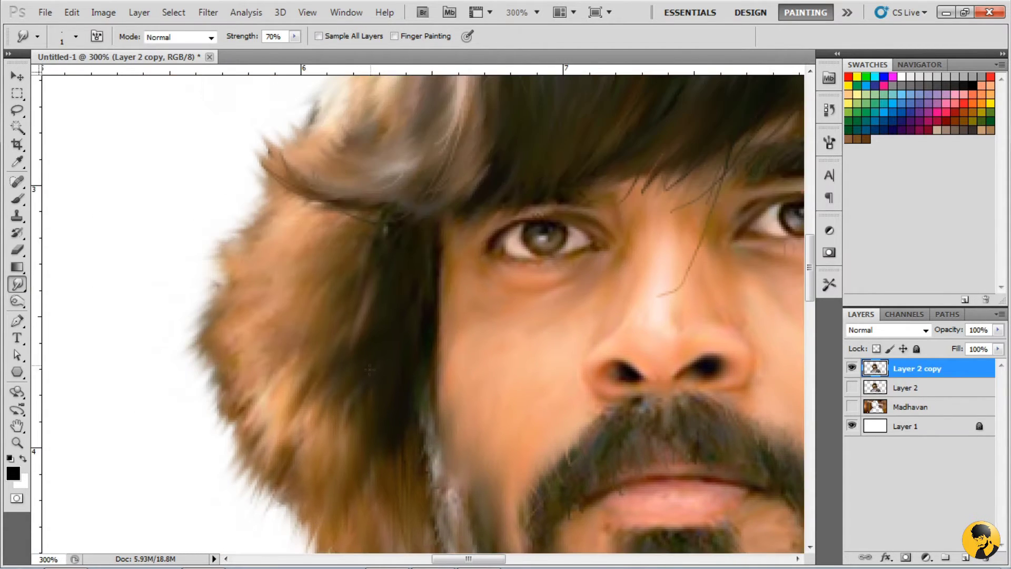
pyautogui.scroll(-2, 404, 336)
pyautogui.scroll(4, 404, 335)
pyautogui.hscroll(-3, 404, 336)
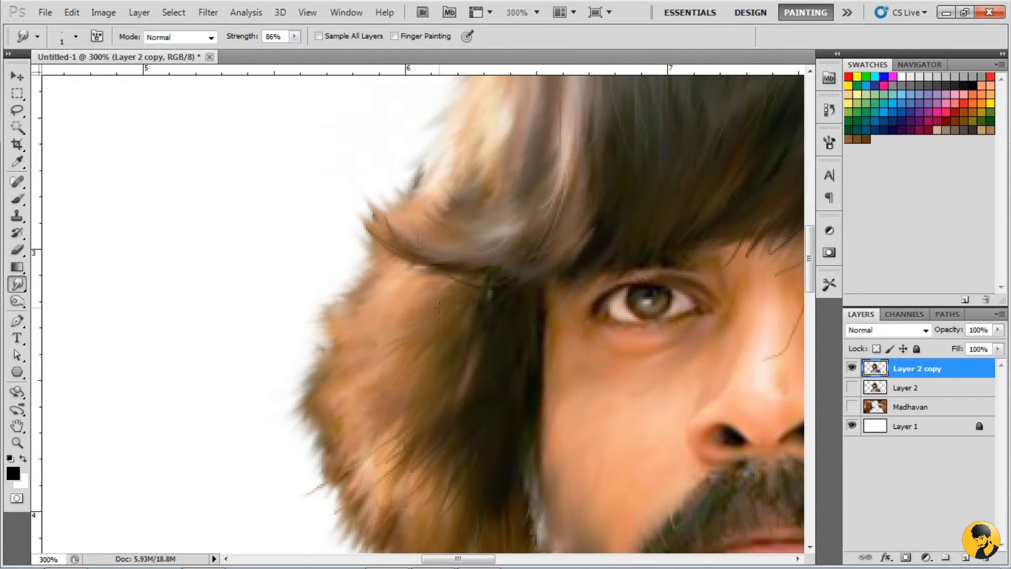
pyautogui.scroll(5, 392, 404)
pyautogui.hscroll(2, 414, 301)
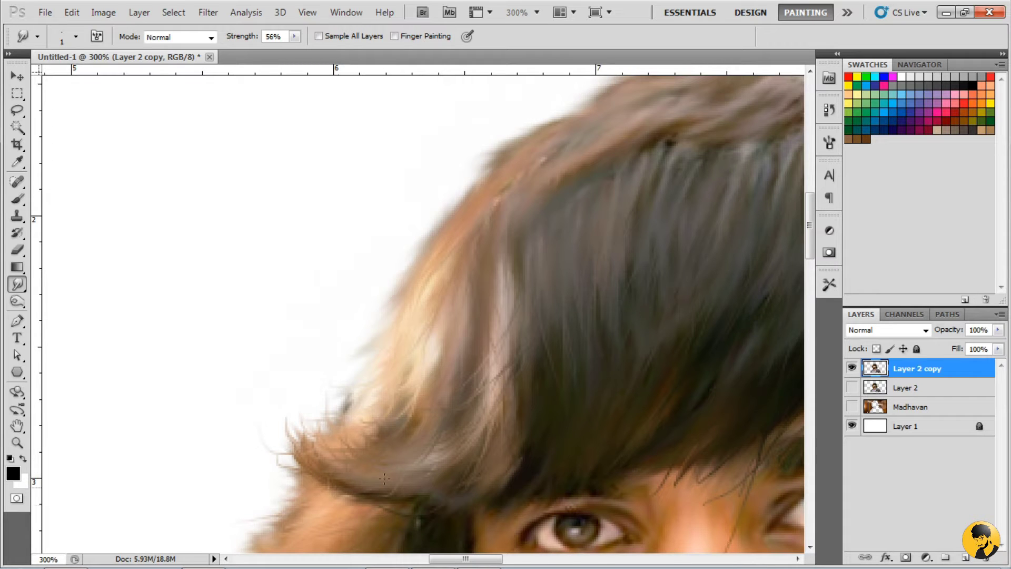
# - Raise the Smudge strength to about 73% and pull fine hairs outward along the image-left top of the crown
pyautogui.moveTo(428, 366); pyautogui.dragTo(395, 463)
pyautogui.moveTo(416, 295); pyautogui.dragTo(327, 333)
pyautogui.moveTo(232, 33); pyautogui.dragTo(242, 31)
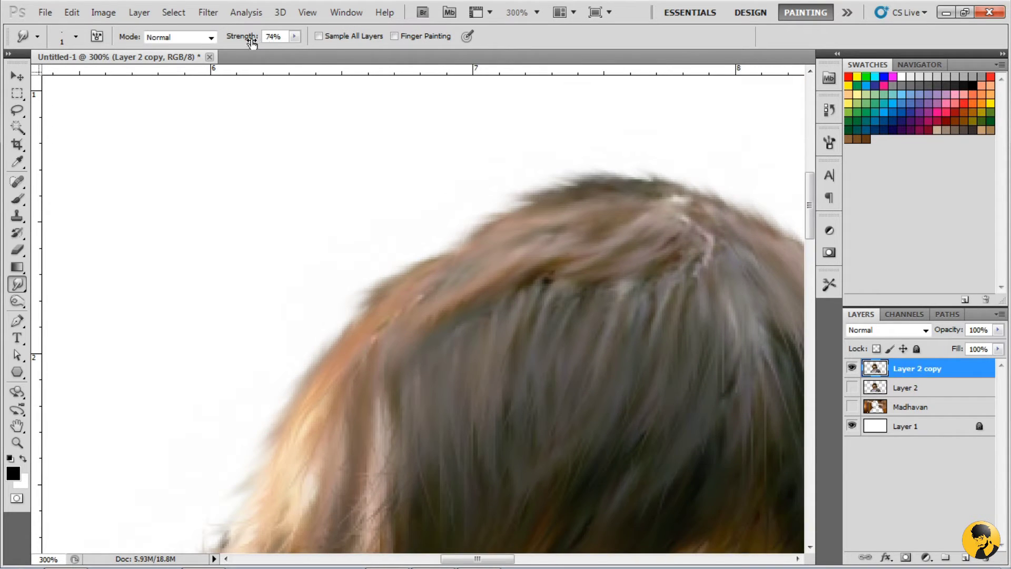
pyautogui.moveTo(463, 240); pyautogui.dragTo(419, 251)
pyautogui.moveTo(526, 209); pyautogui.dragTo(468, 223)
pyautogui.moveTo(577, 184); pyautogui.dragTo(508, 186)
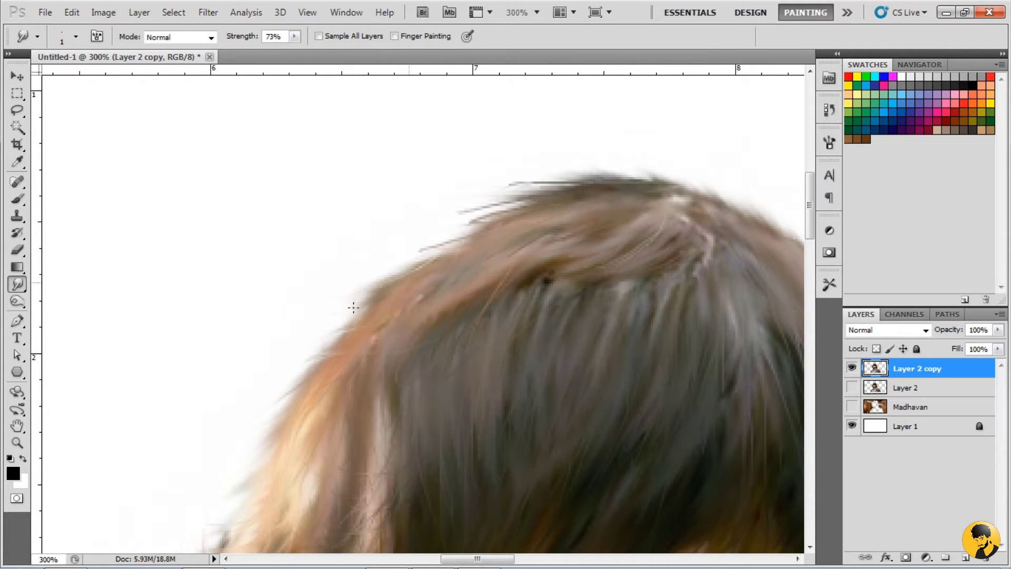
pyautogui.moveTo(532, 232); pyautogui.dragTo(434, 326)
pyautogui.hotkey('ctrl', '-')
pyautogui.hotkey('ctrl', '-')
pyautogui.hotkey('ctrl', '-')
pyautogui.hotkey('ctrl', '-')
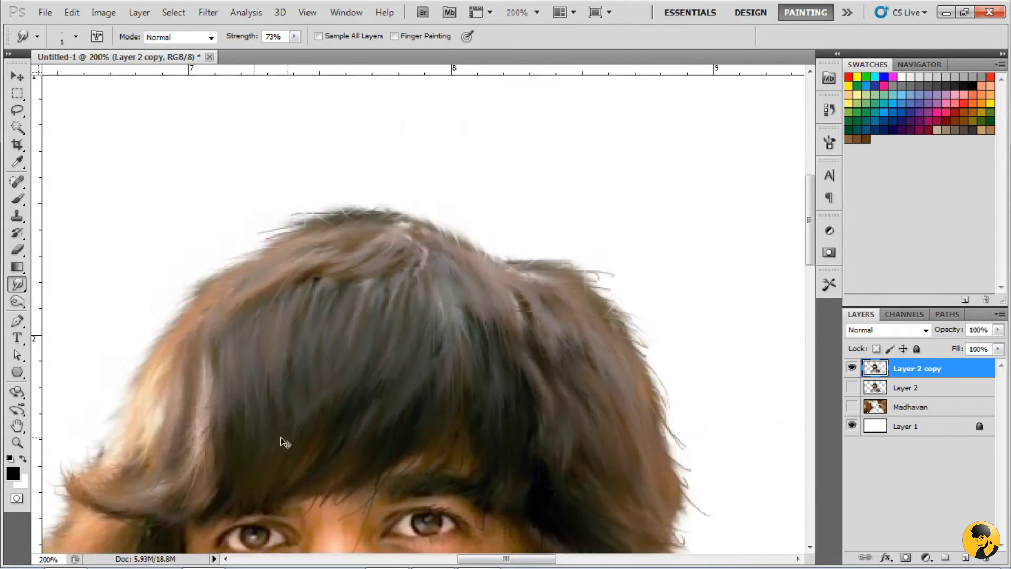
# - Switch to a textured Smudge brush reduced to 25 px and blend the lower image-left hair at 73% strength
pyautogui.hotkey('ctrl', '+')
pyautogui.hotkey('ctrl', '+')
pyautogui.hotkey('ctrl', '+')
pyautogui.moveTo(298, 293); pyautogui.dragTo(399, 358)
pyautogui.moveTo(546, 389)
pyautogui.mouseDown()
pyautogui.moveTo(351, 276)
pyautogui.moveTo(482, 365)
pyautogui.mouseUp()
pyautogui.click(75, 37)
pyautogui.doubleClick(435, 254)
pyautogui.press('[')
pyautogui.press('[')
pyautogui.press('[')
pyautogui.press('[')
pyautogui.press('[')
pyautogui.press('[')
pyautogui.press('[')
pyautogui.press('[')
pyautogui.press('[')
pyautogui.press('[')
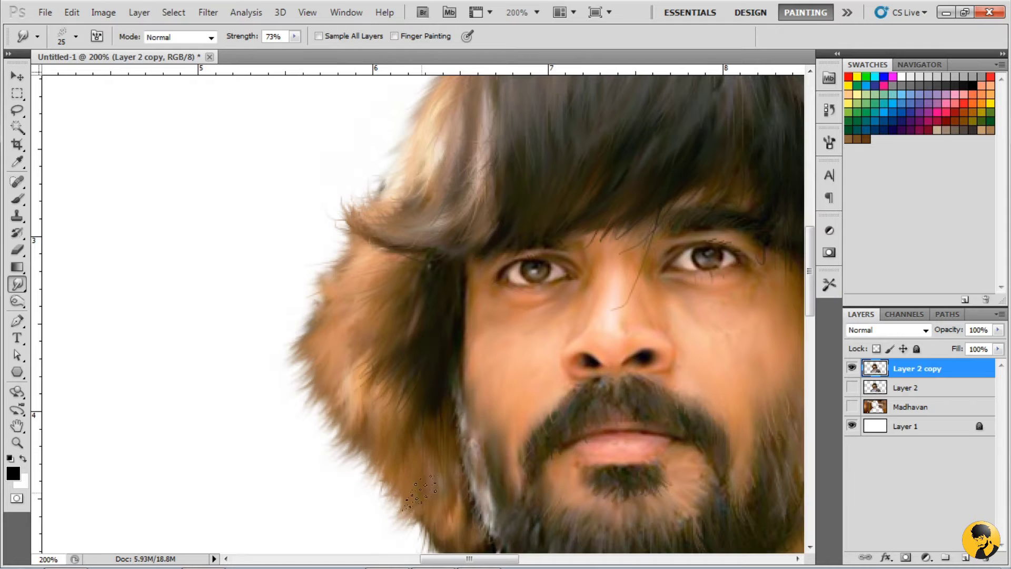
pyautogui.moveTo(327, 259)
pyautogui.mouseDown()
pyautogui.moveTo(361, 316)
pyautogui.moveTo(485, 345)
pyautogui.moveTo(77, 170)
pyautogui.mouseUp()
pyautogui.moveTo(551, 363); pyautogui.dragTo(537, 239)
# - Fill the Madhavan layer with a dark purple-brown based on a colour sampled from the jacket, and add an empty layer above it
pyautogui.hotkey('ctrl', '-')
pyautogui.hotkey('ctrl', '-')
pyautogui.hotkey('ctrl', '-')
pyautogui.click(895, 407)
pyautogui.press('b')
pyautogui.keyDown('alt'); pyautogui.click(546, 384); pyautogui.keyUp('alt')
pyautogui.click(13, 473)
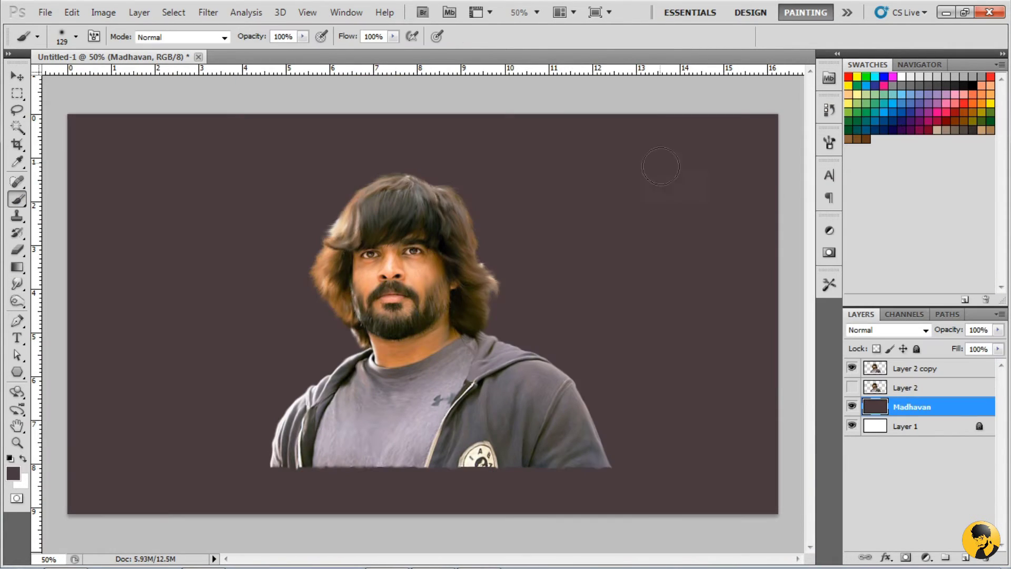
pyautogui.click(13, 472)
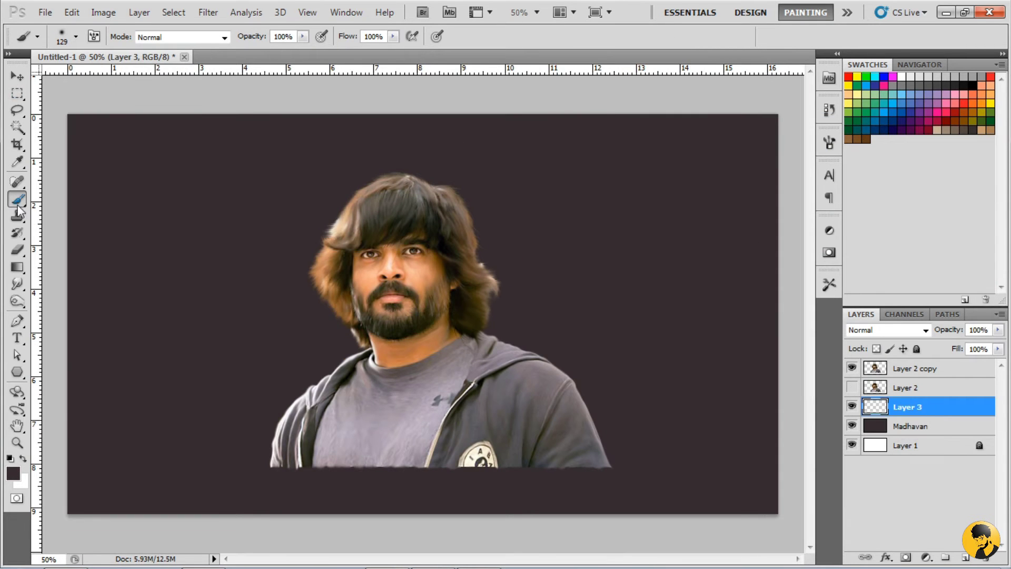
# - Pick a textured brush preset, enlarge it and paint mottled texture across the background on Layer 3
pyautogui.click(77, 36)
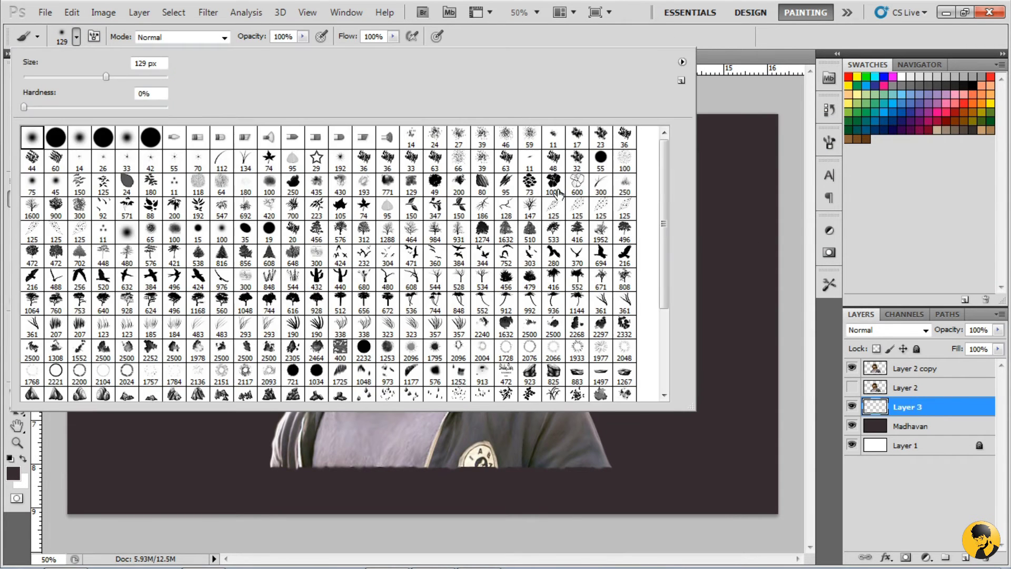
pyautogui.click(416, 192)
pyautogui.click(748, 205)
pyautogui.press(']')
pyautogui.press(']')
pyautogui.moveTo(706, 160)
pyautogui.mouseDown()
pyautogui.moveTo(586, 248)
pyautogui.moveTo(277, 159)
pyautogui.moveTo(299, 383)
pyautogui.mouseUp()
# - Set varied dark purple-brown foreground and background colours and paint more mottled patches around the portrait
pyautogui.click(13, 472)
pyautogui.click(930, 143)
pyautogui.click(24, 482)
pyautogui.click(930, 142)
pyautogui.moveTo(127, 158)
pyautogui.mouseDown()
pyautogui.moveTo(185, 205)
pyautogui.moveTo(126, 448)
pyautogui.mouseUp()
pyautogui.click(22, 459)
pyautogui.moveTo(84, 253)
pyautogui.mouseDown()
pyautogui.moveTo(87, 539)
pyautogui.moveTo(282, 338)
pyautogui.moveTo(210, 169)
pyautogui.moveTo(276, 491)
pyautogui.moveTo(651, 256)
pyautogui.moveTo(621, 405)
pyautogui.moveTo(690, 145)
pyautogui.mouseUp()
# - Try to paint over the jacket's cut-off lower edge on Layer 2 copy with an enlarged 300 px brush
pyautogui.rightClick(18, 199)
pyautogui.click(69, 200)
pyautogui.click(76, 37)
pyautogui.scroll(5, 337, 237)
pyautogui.click(150, 231)
pyautogui.click(578, 490)
pyautogui.press(']')
pyautogui.press(']')
pyautogui.press(']')
pyautogui.press(']')
pyautogui.press(']')
pyautogui.press(']')
pyautogui.press(']')
pyautogui.press(']')
pyautogui.press(']')
pyautogui.press(']')
pyautogui.click(916, 368)
pyautogui.click(577, 458)
pyautogui.hotkey('ctrl', 'z')
pyautogui.hotkey('ctrl', 'z')
pyautogui.hotkey('ctrl', 'z')
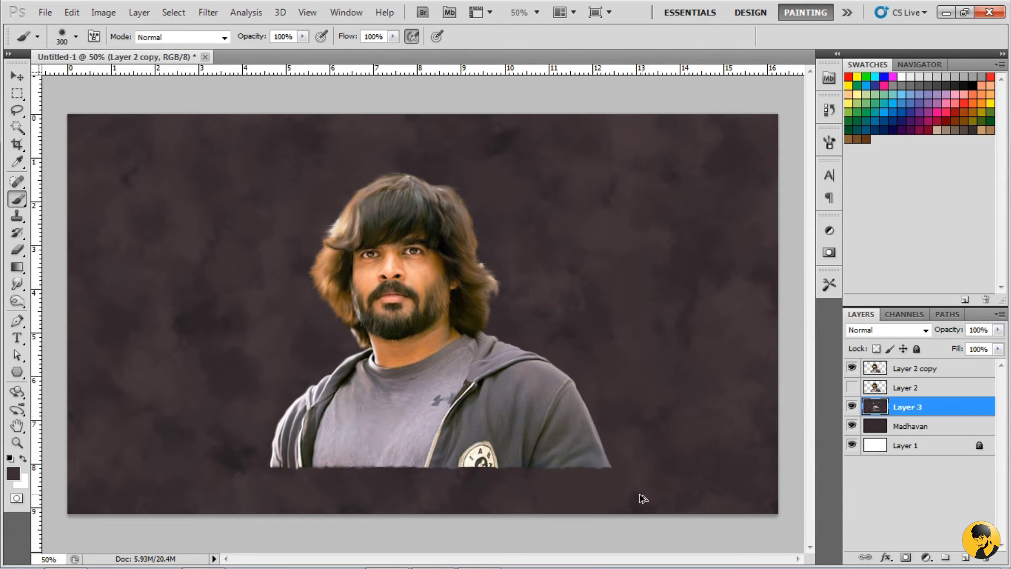
# - Try to smudge the image-right sleeve's cut-off edge into the background with a 250 px brush at 73% strength
pyautogui.click(17, 284)
pyautogui.click(916, 368)
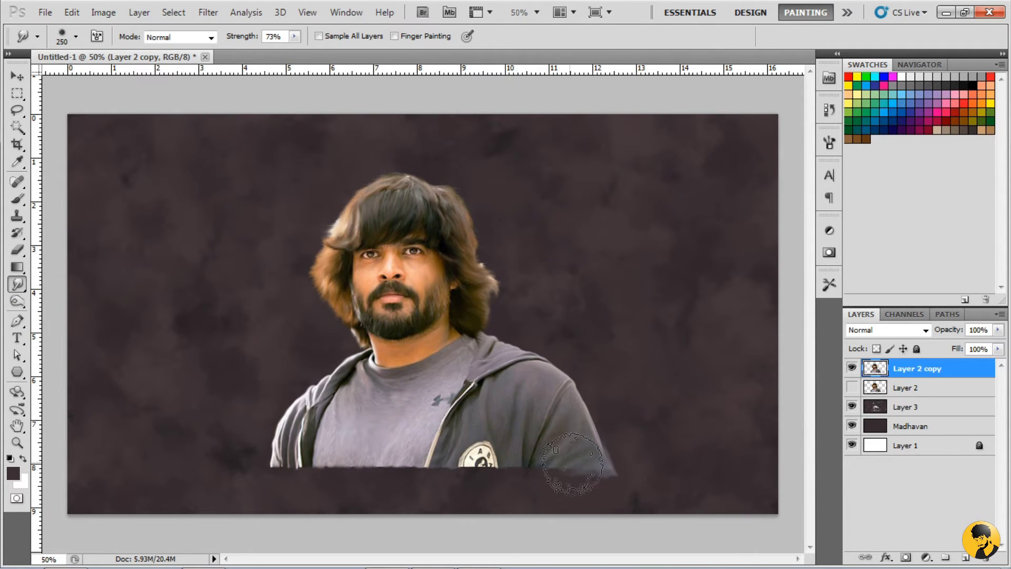
pyautogui.hotkey('ctrl', '+')
pyautogui.hotkey('ctrl', '+')
pyautogui.moveTo(581, 460); pyautogui.dragTo(499, 323)
pyautogui.hotkey('ctrl', 'alt', 'z')
pyautogui.hotkey('ctrl', 'alt', 'z')
pyautogui.hotkey('ctrl', 'alt', 'z')
# - On Layer 2 copy, soften the image-right sleeve's lower edge with a smaller Smudge brush, setting it to 100 px and 54% strength
pyautogui.click(916, 369)
pyautogui.press('[')
pyautogui.press('[')
pyautogui.press('[')
pyautogui.press('[')
pyautogui.press('[')
pyautogui.press('[')
pyautogui.moveTo(632, 331)
pyautogui.mouseDown()
pyautogui.moveTo(640, 345)
pyautogui.moveTo(627, 363)
pyautogui.mouseUp()
pyautogui.click(829, 145)
pyautogui.click(829, 145)
pyautogui.press(']')
pyautogui.press('5')
pyautogui.press('4')
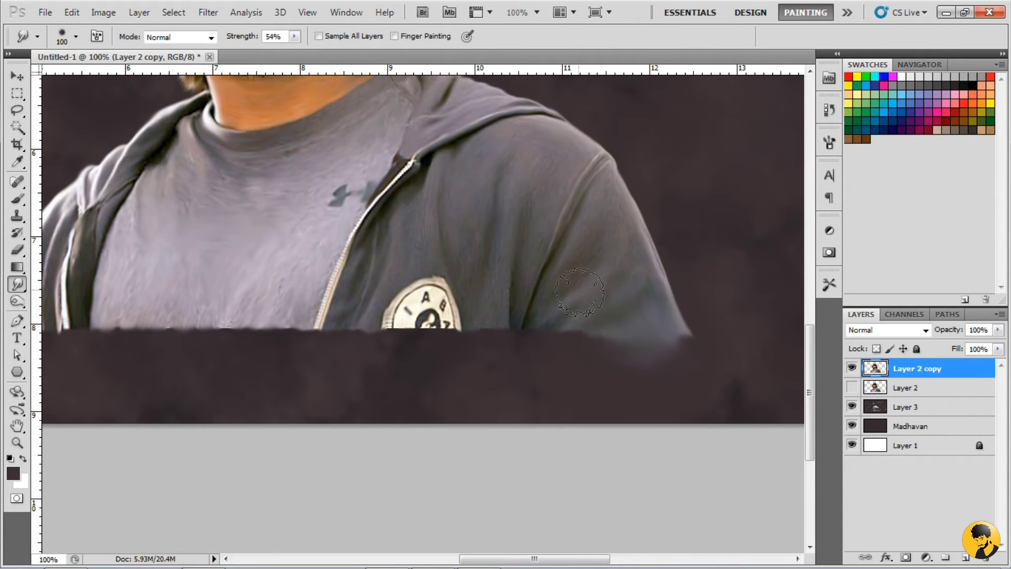
# - Enlarge the Smudge brush and soften the cut-off lower edge of the jacket front, badge and shirt into the background
pyautogui.press(']')
pyautogui.press(']')
pyautogui.moveTo(532, 311); pyautogui.dragTo(532, 343)
pyautogui.moveTo(408, 321); pyautogui.dragTo(406, 390)
pyautogui.moveTo(270, 329); pyautogui.dragTo(250, 332)
pyautogui.moveTo(368, 263); pyautogui.dragTo(436, 241)
# - Adjust the Smudge brush to 151 px and 15% strength and soften the lower edge of the shirt and image-left jacket
pyautogui.moveTo(294, 37); pyautogui.dragTo(290, 44)
pyautogui.moveTo(239, 316); pyautogui.dragTo(237, 355)
pyautogui.click(829, 143)
pyautogui.moveTo(676, 367); pyautogui.dragTo(658, 368)
pyautogui.click(789, 139)
pyautogui.moveTo(113, 284); pyautogui.dragTo(113, 316)
pyautogui.click(829, 143)
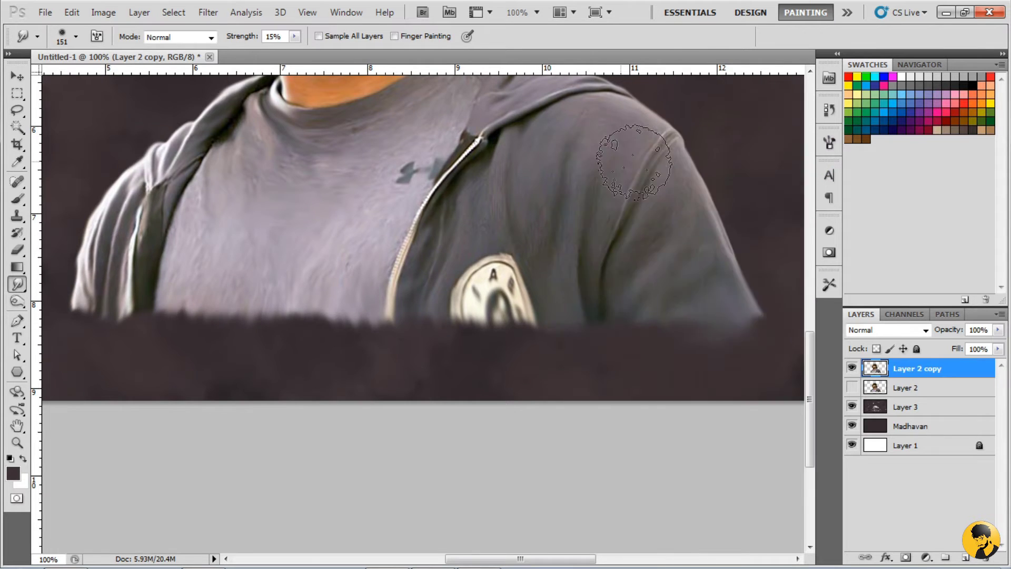
# - Smudge the lower edges of the jacket, badge and shirt further into the dark background
pyautogui.click(790, 140)
pyautogui.moveTo(237, 347); pyautogui.dragTo(492, 322)
pyautogui.moveTo(421, 295); pyautogui.dragTo(527, 348)
pyautogui.moveTo(342, 263); pyautogui.dragTo(293, 286)
pyautogui.moveTo(644, 306); pyautogui.dragTo(487, 316)
pyautogui.moveTo(604, 319); pyautogui.dragTo(415, 354)
pyautogui.moveTo(579, 342); pyautogui.dragTo(580, 375)
# - Fade the portrait's lower edge on Layer 2 copy with a large soft Eraser, using a 700 px brush
pyautogui.hotkey('ctrl', '-')
pyautogui.hotkey('ctrl', '-')
pyautogui.hotkey('ctrl', '-')
pyautogui.press('e')
pyautogui.moveTo(361, 481); pyautogui.dragTo(556, 458)
pyautogui.hotkey('ctrl', '+')
pyautogui.hotkey('ctrl', '+')
pyautogui.hotkey('ctrl', '-')
pyautogui.hotkey('ctrl', '+')
pyautogui.hotkey('ctrl', '+')
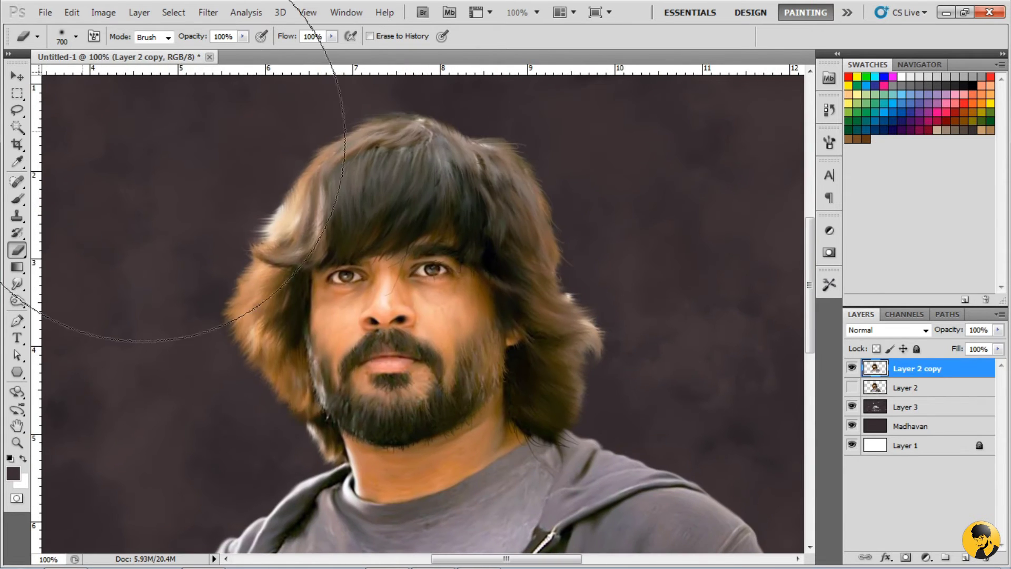
# - Set up the Brush tool with a rough-edged preset, a light yellow-orange foreground colour and 12% opacity
pyautogui.rightClick(17, 199)
pyautogui.click(63, 199)
pyautogui.click(76, 37)
pyautogui.doubleClick(512, 247)
pyautogui.keyDown('alt'); pyautogui.click(262, 291); pyautogui.keyUp('alt')
pyautogui.click(13, 473)
pyautogui.click(795, 317)
pyautogui.click(700, 166)
pyautogui.click(929, 143)
pyautogui.moveTo(253, 37); pyautogui.dragTo(187, 45)
# - Add a new layer above Layer 3 and paint a yellow haze behind the portrait
pyautogui.click(916, 407)
pyautogui.click(964, 557)
pyautogui.moveTo(305, 216); pyautogui.dragTo(458, 244)
pyautogui.moveTo(421, 211); pyautogui.dragTo(435, 484)
pyautogui.moveTo(439, 480)
pyautogui.mouseDown()
pyautogui.moveTo(440, 391)
pyautogui.moveTo(342, 489)
pyautogui.mouseUp()
pyautogui.moveTo(415, 411); pyautogui.dragTo(406, 332)
pyautogui.moveTo(579, 211); pyautogui.dragTo(411, 321)
# - Reduce the brush to 90 px and paint the yellow haze closely around the hair and shoulders
pyautogui.press('[')
pyautogui.press('[')
pyautogui.press('[')
pyautogui.press('[')
pyautogui.moveTo(531, 148); pyautogui.dragTo(558, 274)
pyautogui.moveTo(574, 347); pyautogui.dragTo(685, 448)
pyautogui.moveTo(237, 173); pyautogui.dragTo(336, 105)
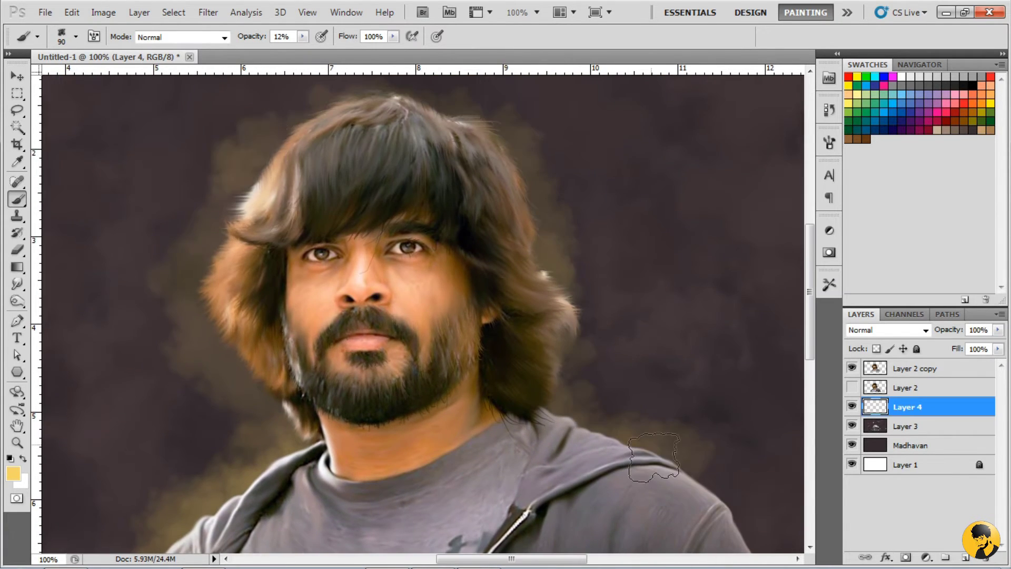
# - Enlarge the brush to 150 px, lower its opacity and spread the mottled yellow-brown haze across the background
pyautogui.hotkey('ctrl', '-')
pyautogui.hotkey('ctrl', '-')
pyautogui.hotkey('ctrl', '-')
pyautogui.hotkey('ctrl', '+')
pyautogui.press(']')
pyautogui.press(']')
pyautogui.press(']')
pyautogui.moveTo(368, 158)
pyautogui.mouseDown()
pyautogui.moveTo(237, 368)
pyautogui.moveTo(274, 200)
pyautogui.moveTo(173, 315)
pyautogui.moveTo(420, 171)
pyautogui.moveTo(658, 369)
pyautogui.moveTo(684, 448)
pyautogui.moveTo(184, 342)
pyautogui.moveTo(164, 260)
pyautogui.moveTo(221, 145)
pyautogui.moveTo(349, 293)
pyautogui.mouseUp()
pyautogui.press('0')
pyautogui.press('6')
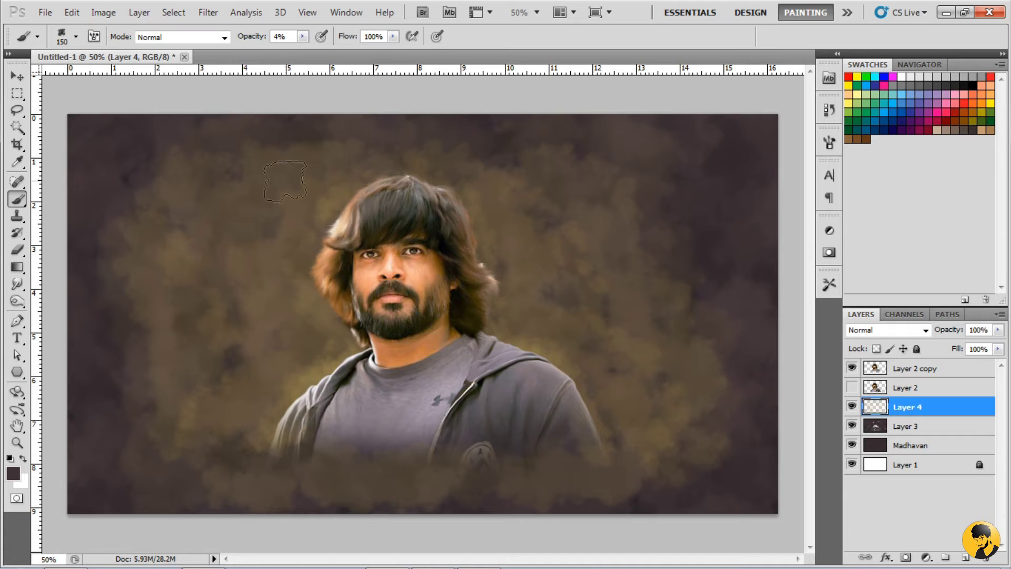
# - Pick an orange foreground colour and paint a warm haze beside the head on image-left at 4% brush opacity
pyautogui.click(13, 473)
pyautogui.click(758, 169)
pyautogui.click(947, 142)
pyautogui.moveTo(337, 205)
pyautogui.mouseDown()
pyautogui.moveTo(316, 342)
pyautogui.moveTo(462, 225)
pyautogui.moveTo(274, 410)
pyautogui.moveTo(189, 427)
pyautogui.moveTo(489, 276)
pyautogui.moveTo(304, 181)
pyautogui.mouseUp()
# - Pick yellow tones, painting a haze on the image-right background at 4% opacity and ending with bright yellow as foreground
pyautogui.click(13, 473)
pyautogui.click(758, 158)
pyautogui.click(948, 142)
pyautogui.moveTo(590, 379)
pyautogui.mouseDown()
pyautogui.moveTo(553, 277)
pyautogui.moveTo(627, 368)
pyautogui.moveTo(661, 368)
pyautogui.moveTo(395, 142)
pyautogui.moveTo(544, 283)
pyautogui.mouseUp()
pyautogui.click(13, 472)
pyautogui.click(963, 142)
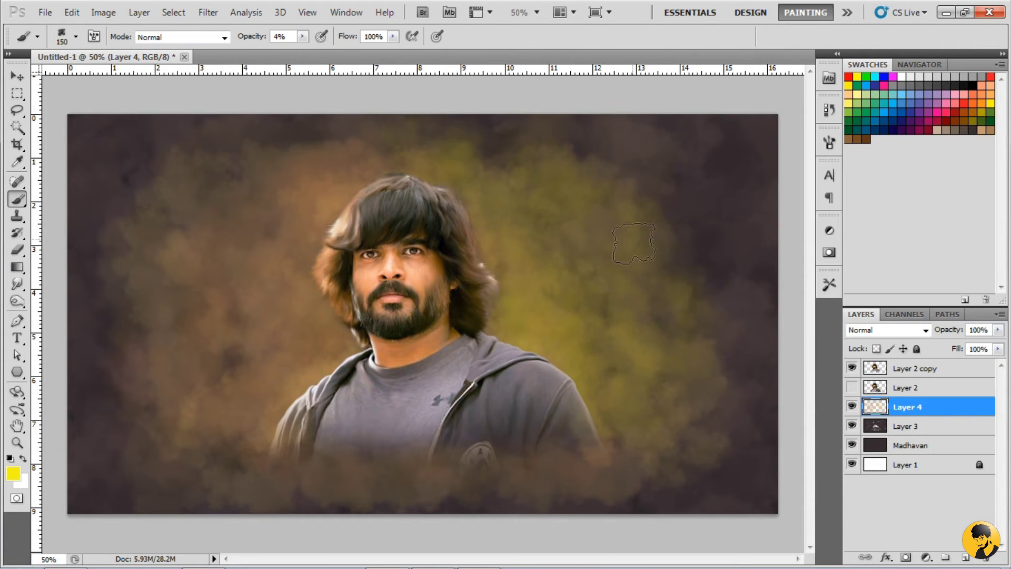
# - Scale the portrait up slightly with Free Transform
pyautogui.keyDown('ctrl'); pyautogui.click(711, 344); pyautogui.keyUp('ctrl')
pyautogui.hotkey('ctrl', 't')
pyautogui.moveTo(618, 157); pyautogui.dragTo(636, 144)
pyautogui.press('Return')
# - Raise the brush opacity and paint a bright yellow glow on Layer 4 just above the image-right shoulder
pyautogui.moveTo(259, 36); pyautogui.dragTo(269, 36)
pyautogui.click(496, 330)
pyautogui.hotkey('ctrl', 'z')
pyautogui.click(916, 406)
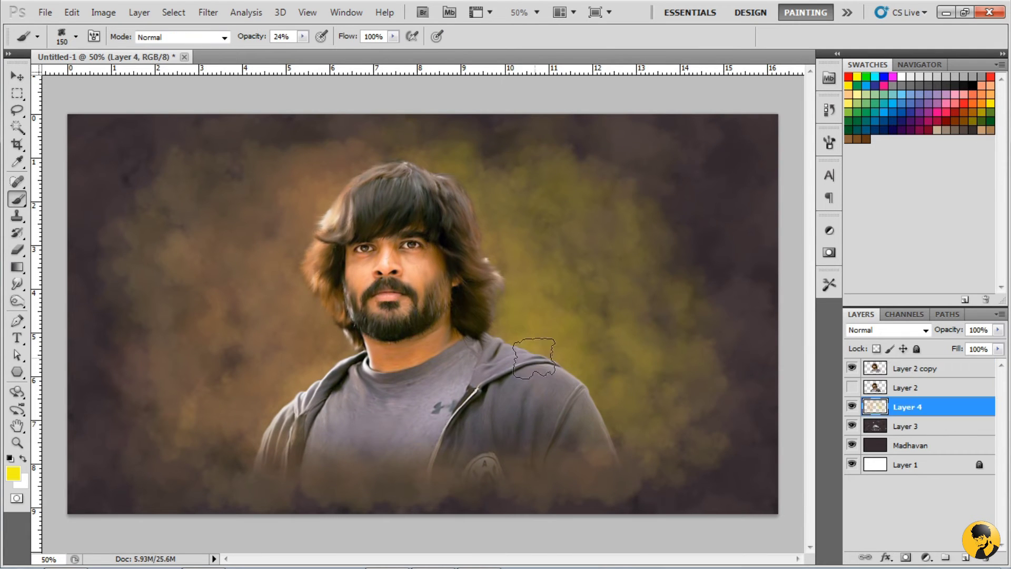
pyautogui.moveTo(566, 364); pyautogui.dragTo(504, 312)
# - Set the foreground colour to orange #ec9b4d and brighten the haze on image-left at 3% brush opacity
pyautogui.click(13, 472)
pyautogui.click(718, 164)
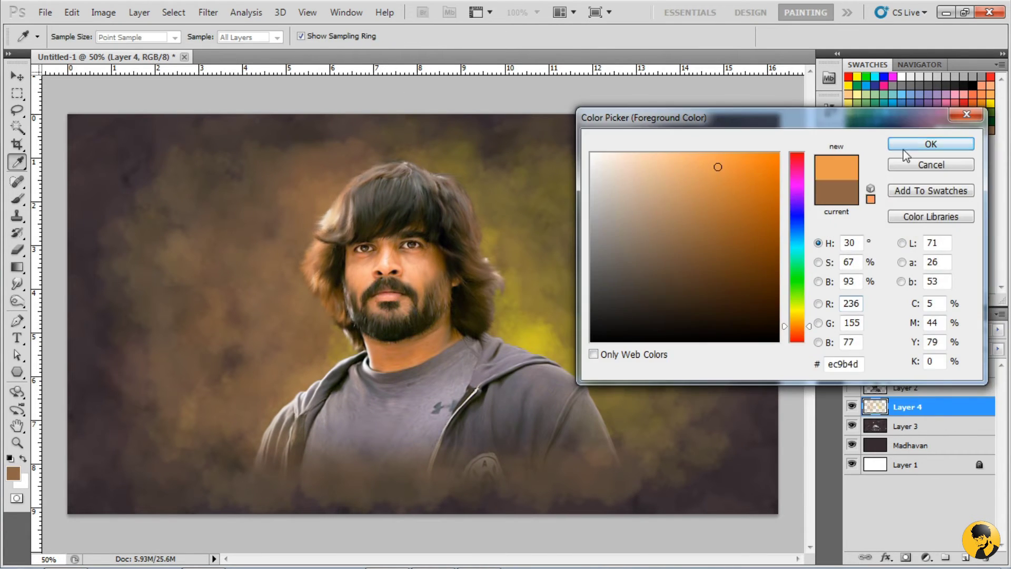
pyautogui.click(925, 140)
pyautogui.moveTo(352, 174); pyautogui.dragTo(301, 371)
pyautogui.moveTo(231, 369); pyautogui.dragTo(217, 290)
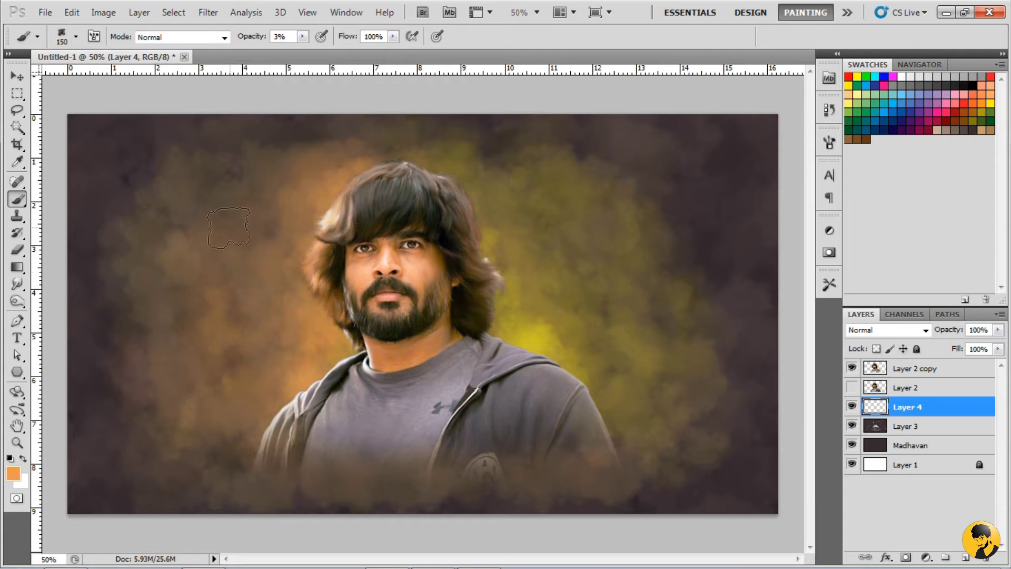
# - Extend the yellow haze on image-right and below the portrait, and darken the outer background with a 300 px black brush at 13% opacity
pyautogui.moveTo(553, 332); pyautogui.dragTo(510, 252)
pyautogui.moveTo(543, 480); pyautogui.dragTo(401, 500)
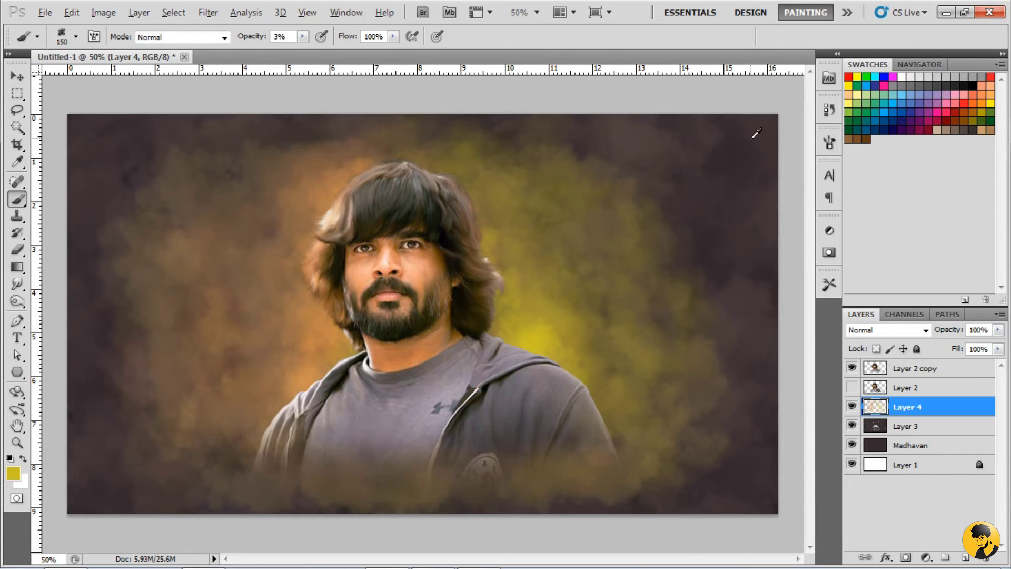
pyautogui.press('d')
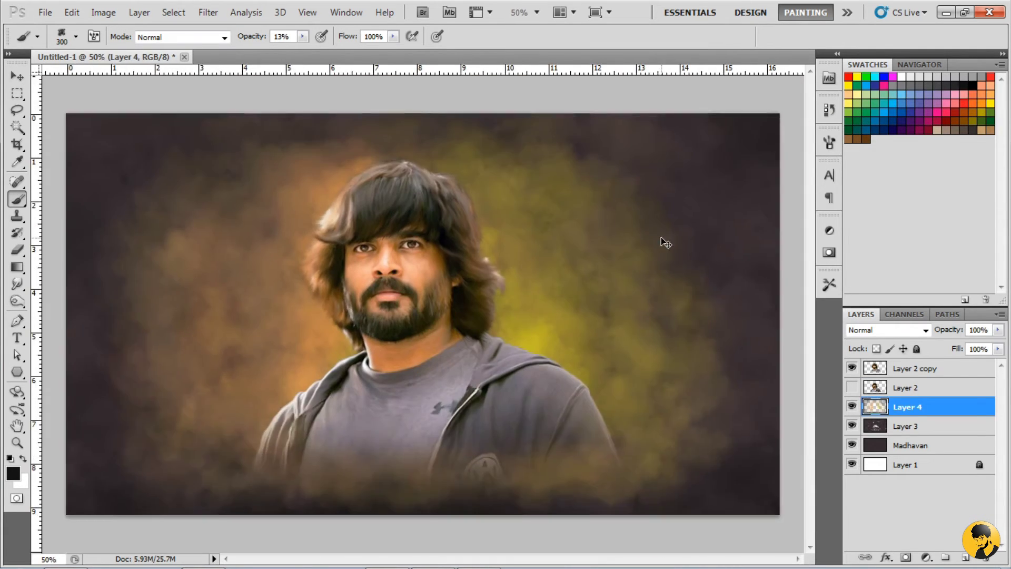
# - Duplicate Layer 2 copy and load the portrait's outline as a selection on a new layer above the duplicate
pyautogui.hotkey('ctrl', '+')
pyautogui.click(887, 369)
pyautogui.hotkey('ctrl', 'j')
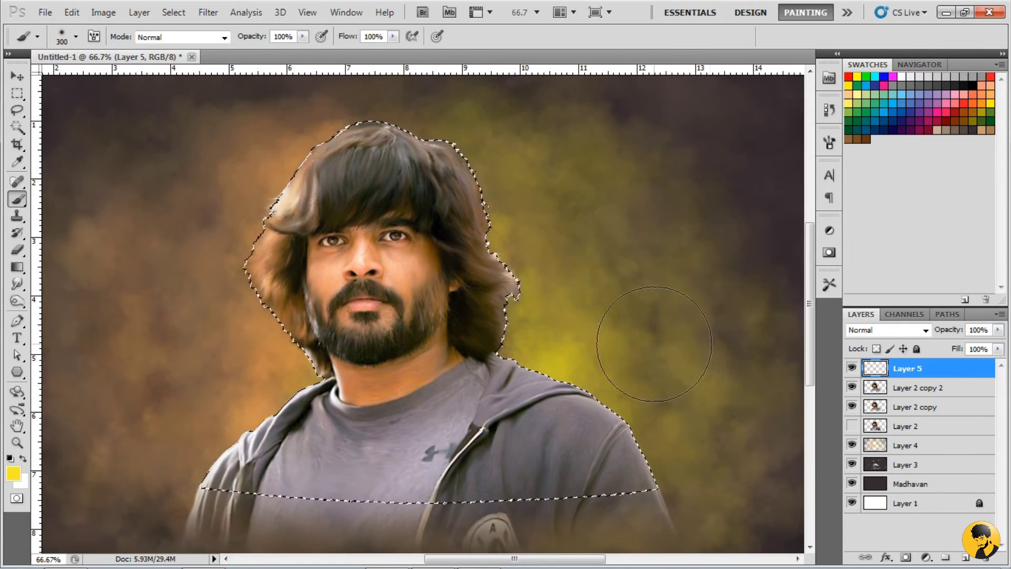
# - Paint a yellow rim light along the image-right hair and shoulder, deselect, and set Layer 5's opacity to 70%
pyautogui.moveTo(609, 338)
pyautogui.mouseDown()
pyautogui.moveTo(591, 343)
pyautogui.moveTo(524, 182)
pyautogui.moveTo(428, 87)
pyautogui.mouseUp()
pyautogui.hotkey('ctrl', 'd')
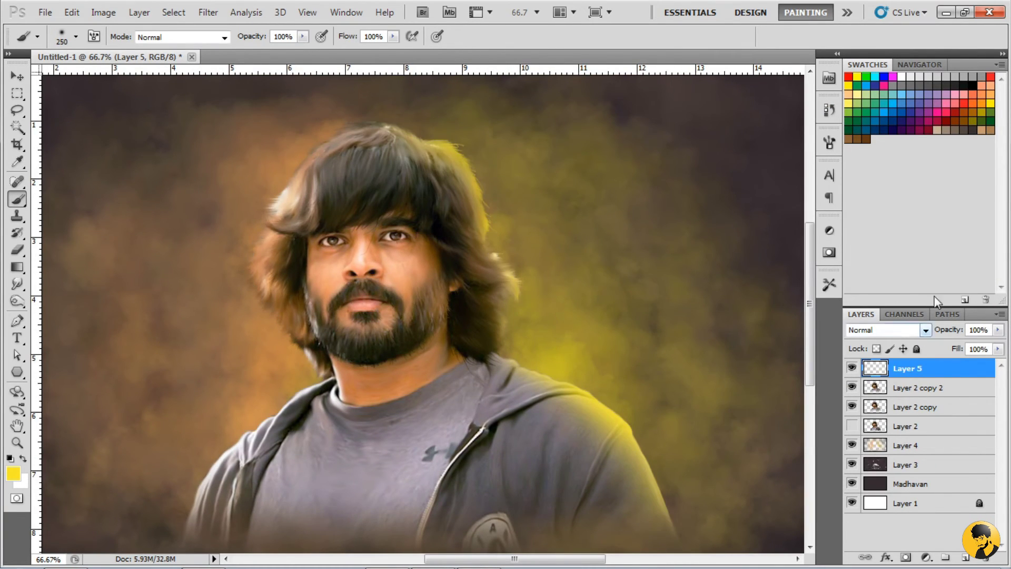
pyautogui.moveTo(944, 329); pyautogui.dragTo(930, 330)
pyautogui.rightClick(17, 250)
pyautogui.click(63, 248)
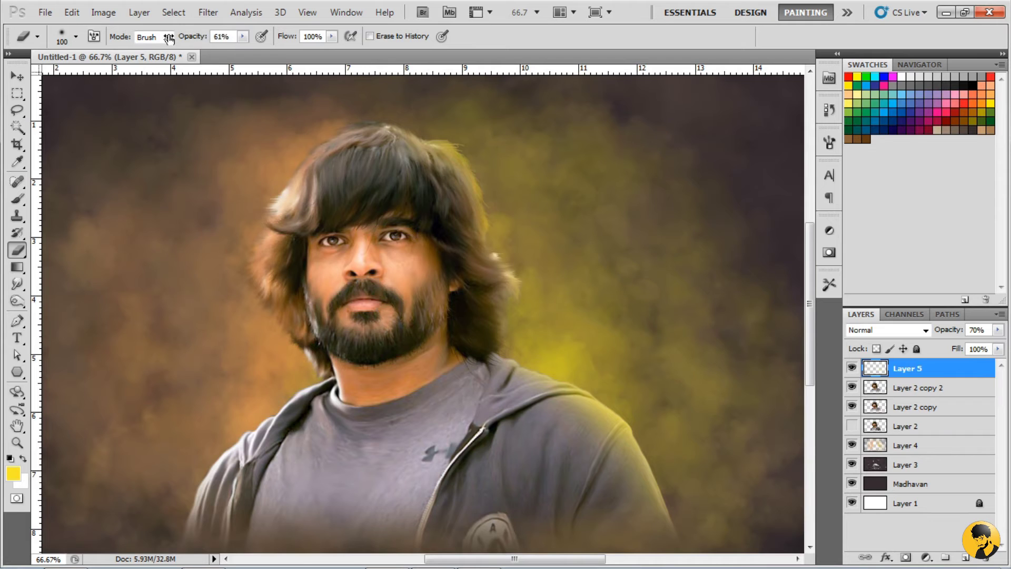
# - Restore the portrait selection and paint an orange rim light along the image-left shoulder and sleeve with a 125 px brush, then deselect
pyautogui.hotkey('ctrl', 'shift', 'd')
pyautogui.press('b')
pyautogui.click(13, 473)
pyautogui.click(918, 140)
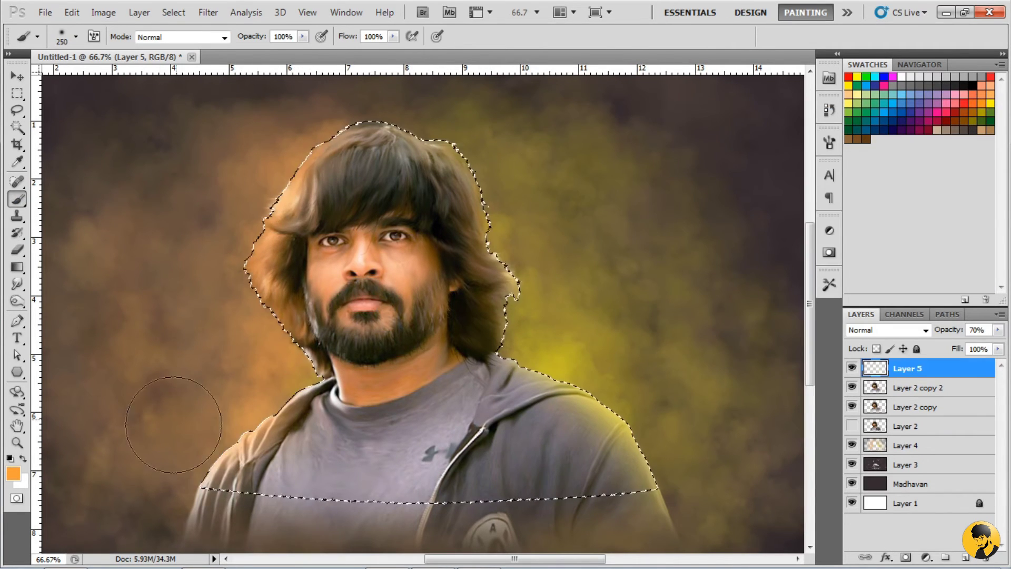
pyautogui.press('[')
pyautogui.press('[')
pyautogui.press('[')
pyautogui.press(']')
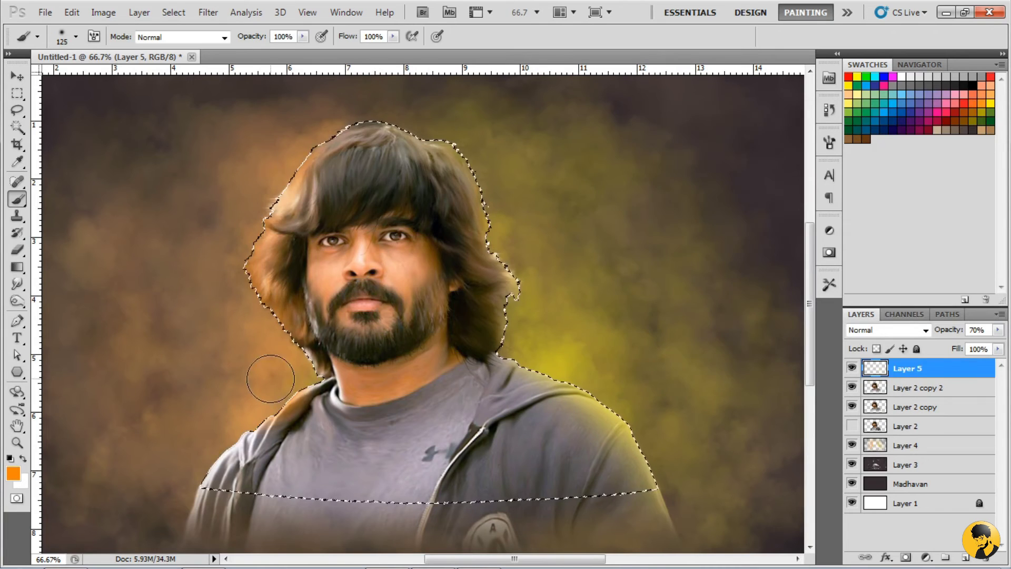
pyautogui.moveTo(259, 395); pyautogui.dragTo(210, 476)
pyautogui.hotkey('ctrl', 'd')
pyautogui.moveTo(17, 250); pyautogui.dragTo(68, 244)
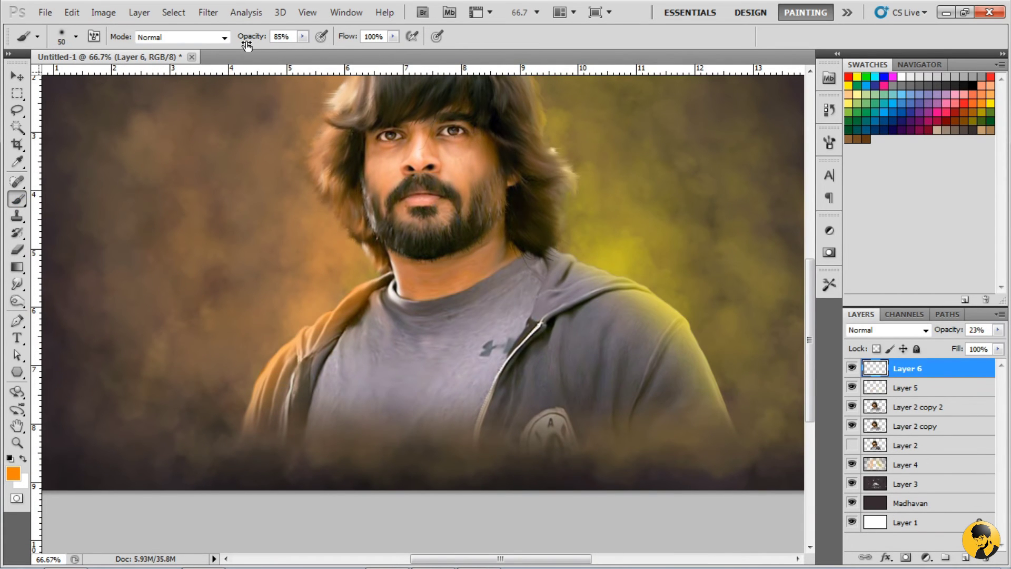
# - On Layer 6, paint orange reflected light along the jacket's zipper with a 35 px brush, lowering its opacity to 16%
pyautogui.moveTo(538, 327); pyautogui.dragTo(481, 425)
pyautogui.scroll(2, 535, 347)
pyautogui.moveTo(598, 189); pyautogui.dragTo(509, 82)
pyautogui.moveTo(367, 338); pyautogui.dragTo(223, 304)
pyautogui.moveTo(250, 37); pyautogui.dragTo(234, 38)
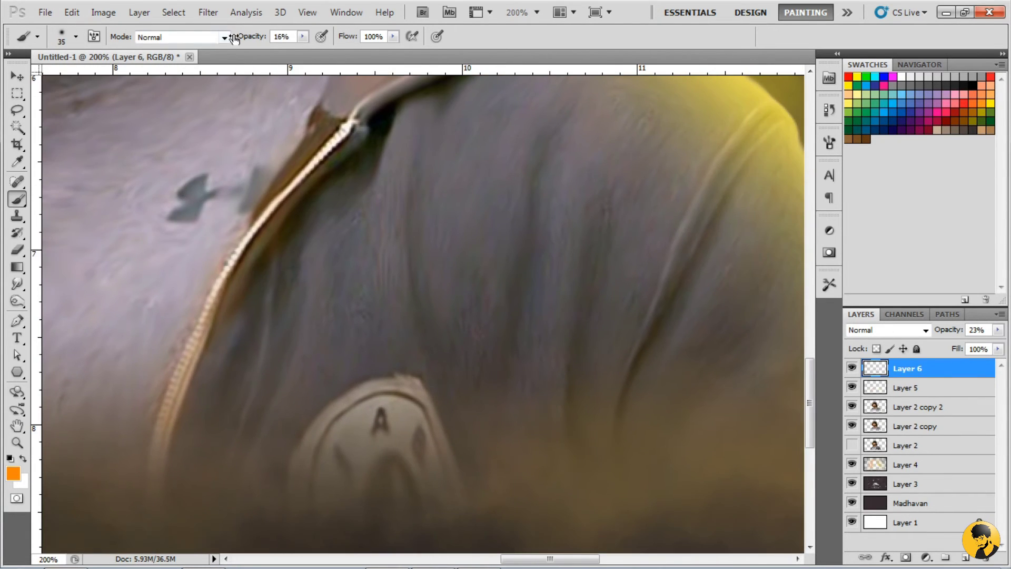
# - Tint the jacket folds and shirt near the collar faintly orange with a 35 px brush at 7% opacity
pyautogui.moveTo(163, 378); pyautogui.dragTo(687, 440)
pyautogui.moveTo(416, 213); pyautogui.dragTo(417, 349)
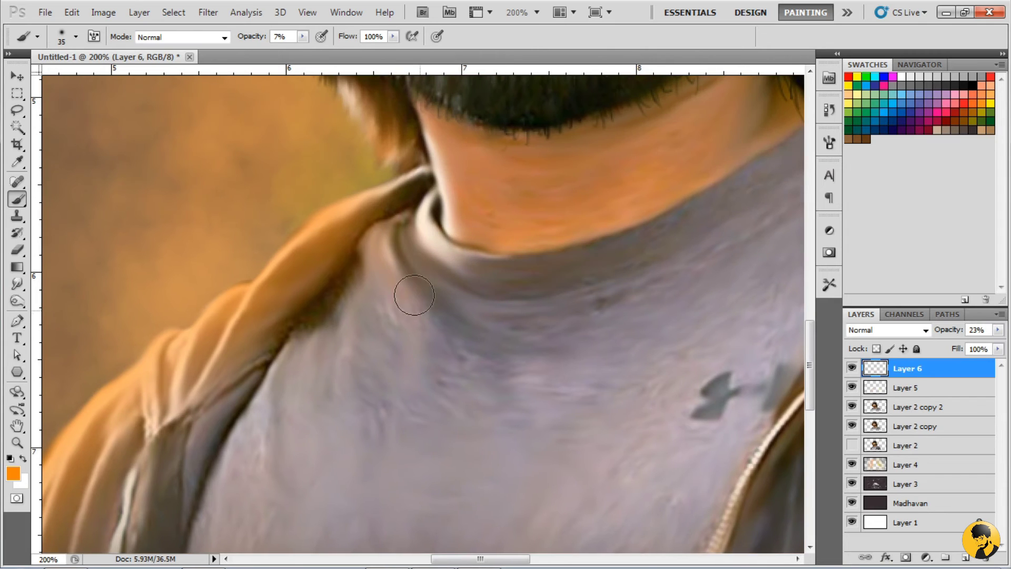
pyautogui.hotkey('ctrl', '-')
pyautogui.hotkey('ctrl', '-')
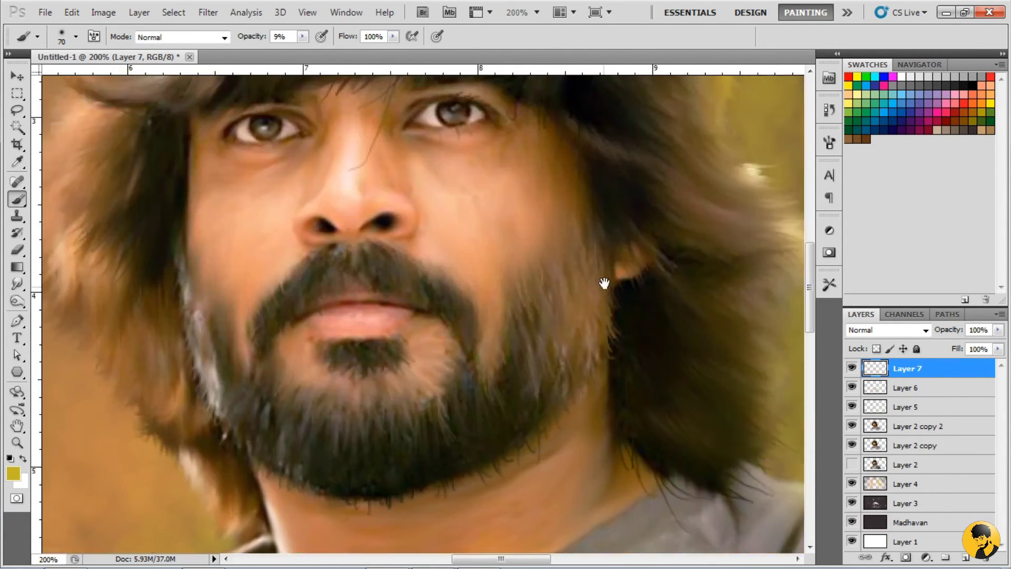
# - On Layer 7, tint the image-right side of the face and hair faintly yellow with a 20 px brush at 2% opacity
pyautogui.moveTo(605, 283); pyautogui.dragTo(585, 376)
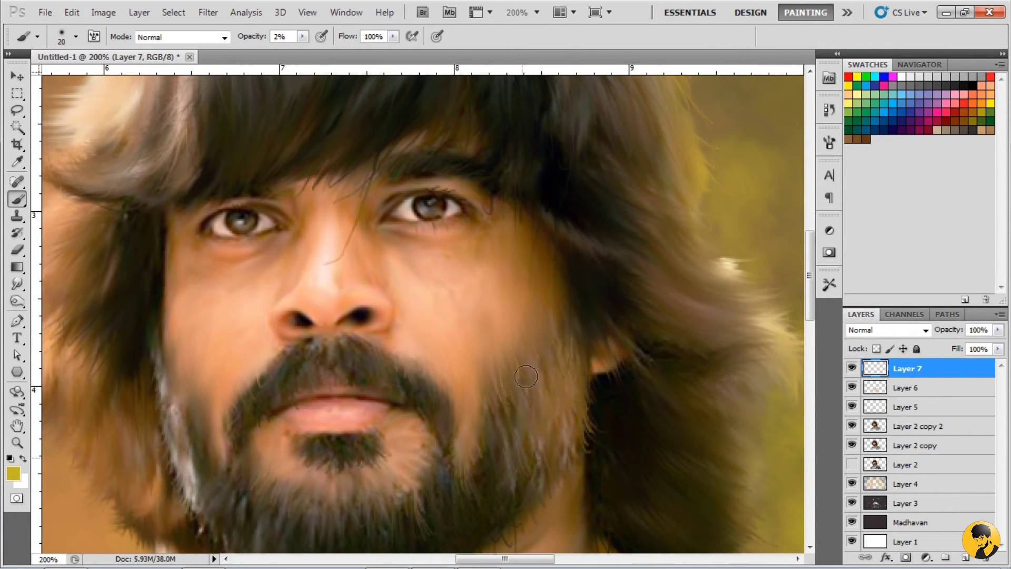
pyautogui.scroll(5, 526, 377)
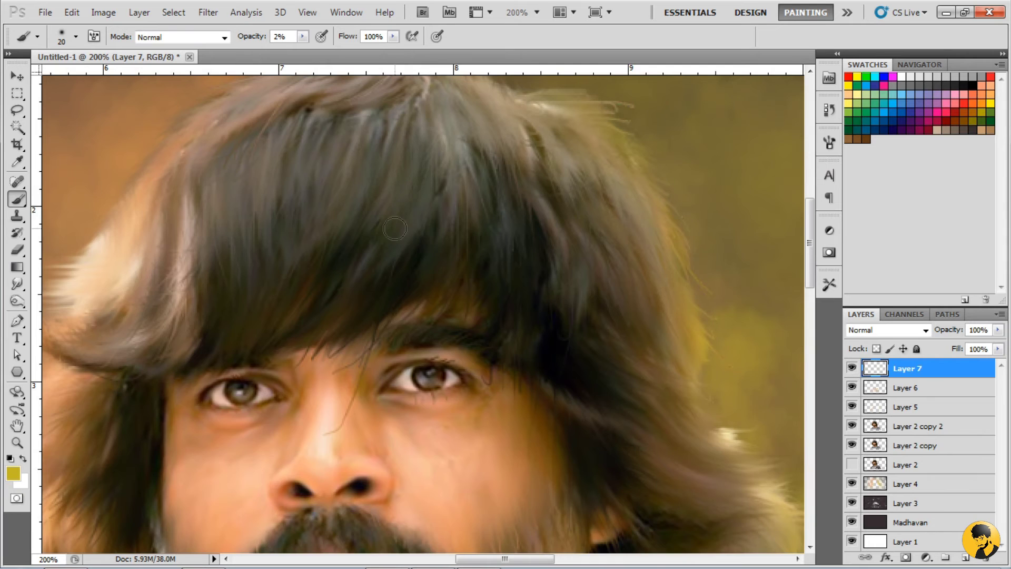
pyautogui.hscroll(-5, 409, 216)
pyautogui.scroll(-5, 397, 131)
# - Pick a brighter yellow foreground colour and tint the image-left cheek softly with the 20 px brush at 2% opacity
pyautogui.click(14, 473)
pyautogui.click(763, 135)
pyautogui.click(955, 133)
pyautogui.moveTo(383, 309); pyautogui.dragTo(220, 271)
pyautogui.moveTo(533, 120); pyautogui.dragTo(569, 280)
pyautogui.moveTo(326, 461); pyautogui.dragTo(334, 401)
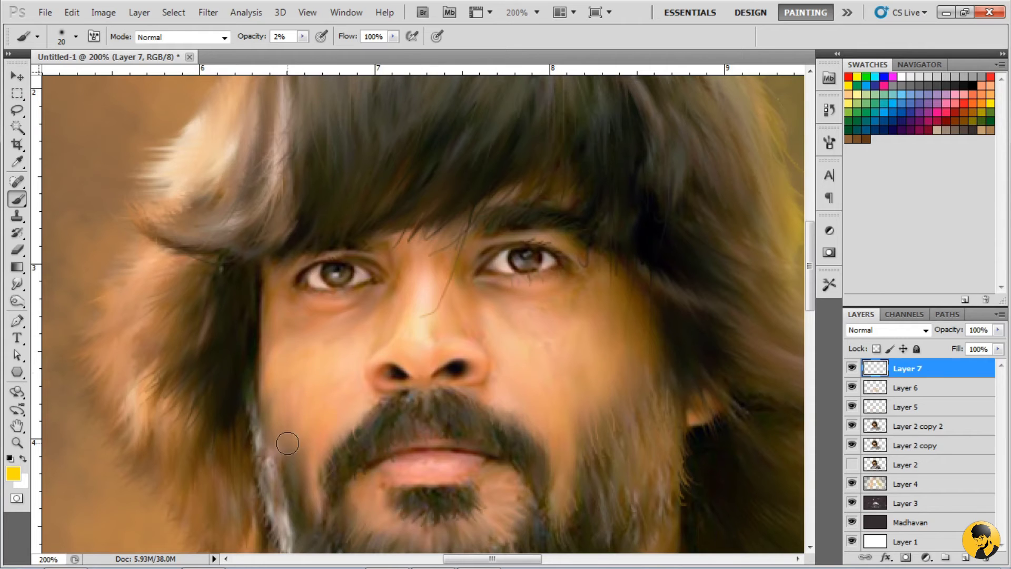
# - Sample light skin tones from the face and paint a highlight on the lower lip with a 5 px brush at 9% opacity
pyautogui.hotkey('ctrl', '-')
pyautogui.hotkey('ctrl', '-')
pyautogui.hotkey('ctrl', '+')
pyautogui.hotkey('ctrl', '+')
pyautogui.hotkey('ctrl', '+')
pyautogui.keyDown('alt'); pyautogui.click(305, 361); pyautogui.keyUp('alt')
pyautogui.keyDown('alt'); pyautogui.click(289, 294); pyautogui.keyUp('alt')
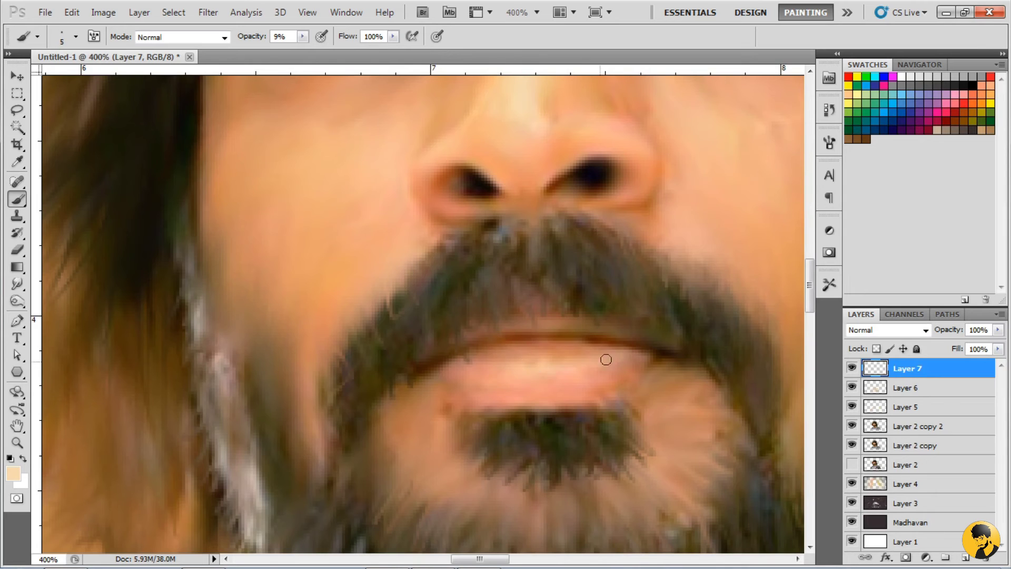
# - Enlarge the brush to 70 px and softly brighten the image-left cheek with the sampled skin tone
pyautogui.press(']')
pyautogui.press(']')
pyautogui.press(']')
pyautogui.press(']')
pyautogui.press(']')
pyautogui.press(']')
pyautogui.press(']')
pyautogui.press(']')
pyautogui.press(']')
pyautogui.press(']')
pyautogui.press(']')
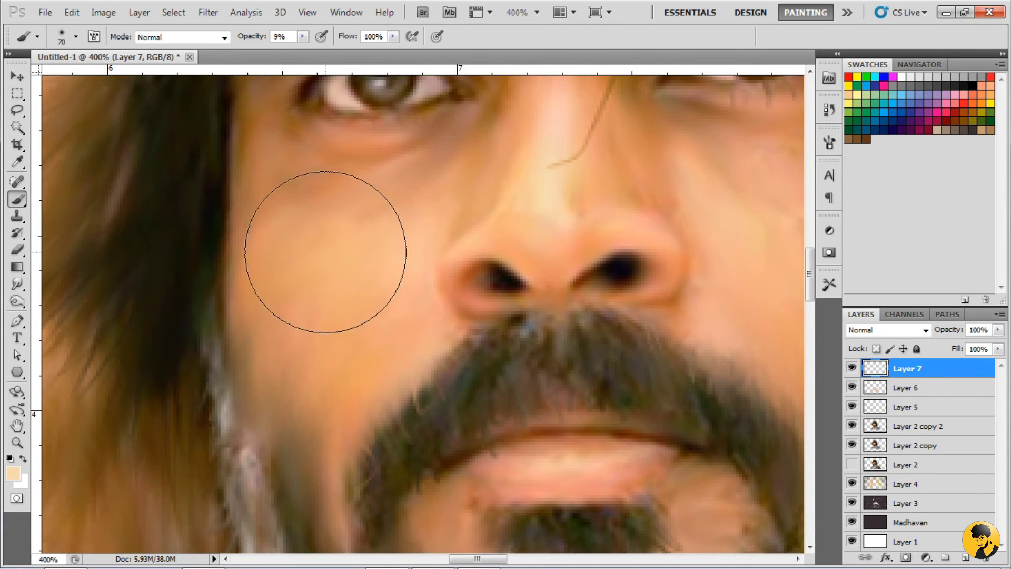
# - Sample a dark brown from the background and softly blend the top edge of the hair with the 70 px brush at 9% opacity
pyautogui.hotkey('ctrl', '-')
pyautogui.hotkey('ctrl', '-')
pyautogui.hotkey('ctrl', '-')
pyautogui.hotkey('ctrl', '-')
pyautogui.hotkey('ctrl', '-')
pyautogui.hotkey('ctrl', '+')
pyautogui.hotkey('ctrl', '+')
pyautogui.hotkey('ctrl', '+')
pyautogui.hotkey('ctrl', '+')
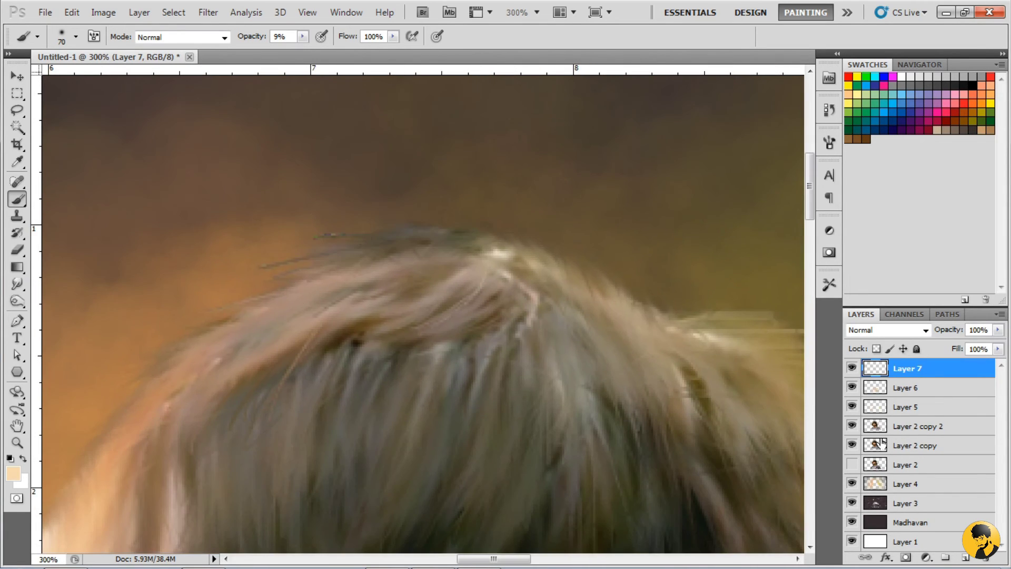
pyautogui.keyDown('alt'); pyautogui.click(227, 269); pyautogui.keyUp('alt')
pyautogui.hotkey('ctrl', '-')
pyautogui.hotkey('ctrl', '-')
pyautogui.hotkey('ctrl', '-')
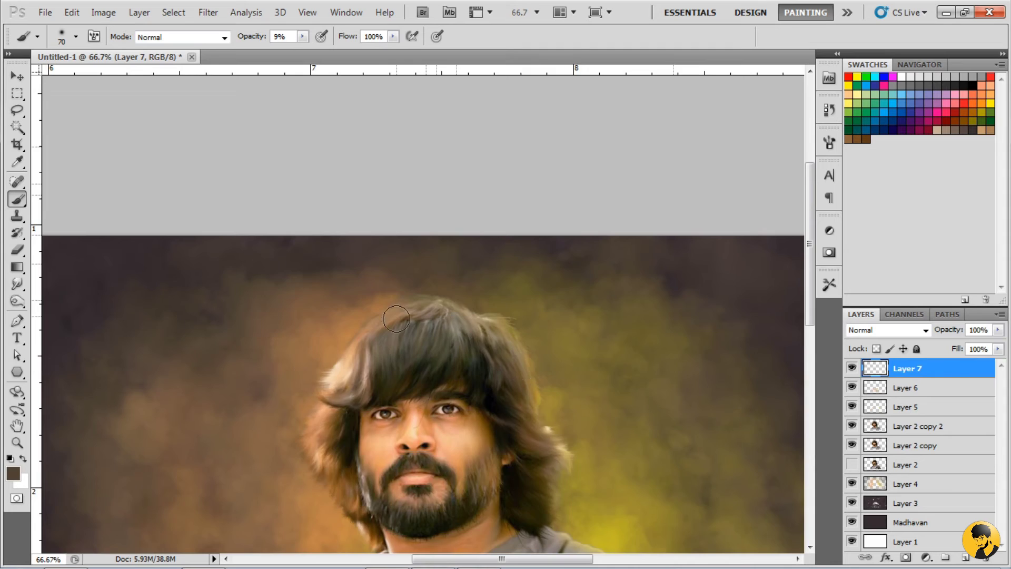
# - Sample the background's orange-brown and blend the image-left crown edge of the hair into the backdrop
pyautogui.hotkey('ctrl', '+')
pyautogui.hotkey('ctrl', '+')
pyautogui.hotkey('ctrl', '+')
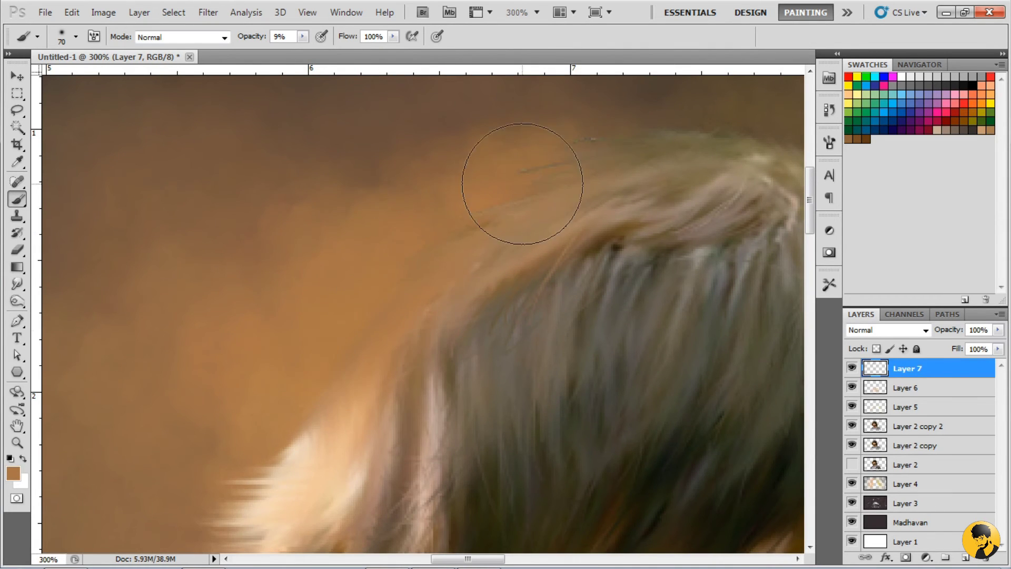
pyautogui.moveTo(522, 184); pyautogui.dragTo(518, 269)
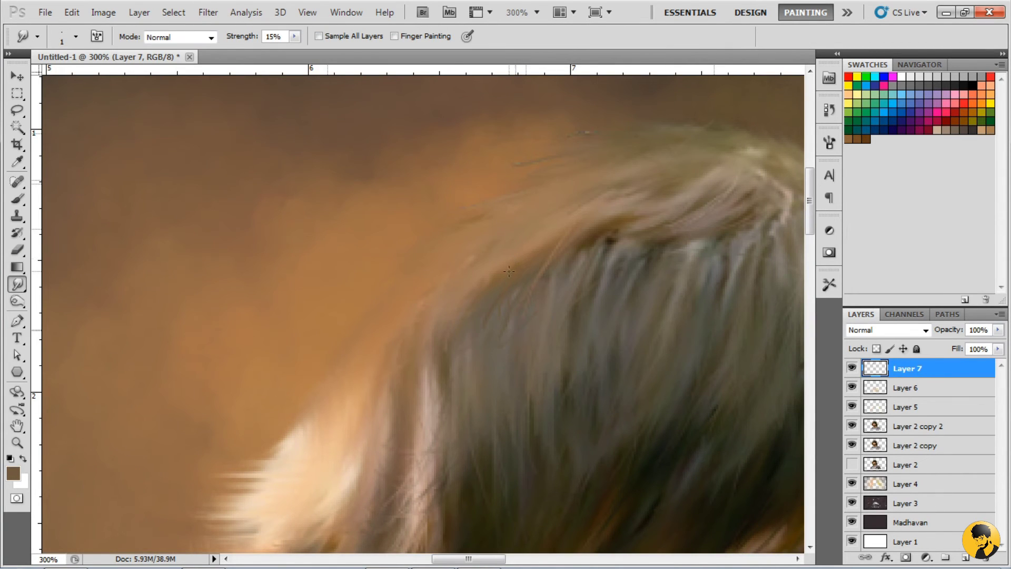
# - On Layer 2 copy 2, smudge fine hair strands along the image-left crown with a 1 px brush, raising the strength to 93–98%
pyautogui.click(871, 428)
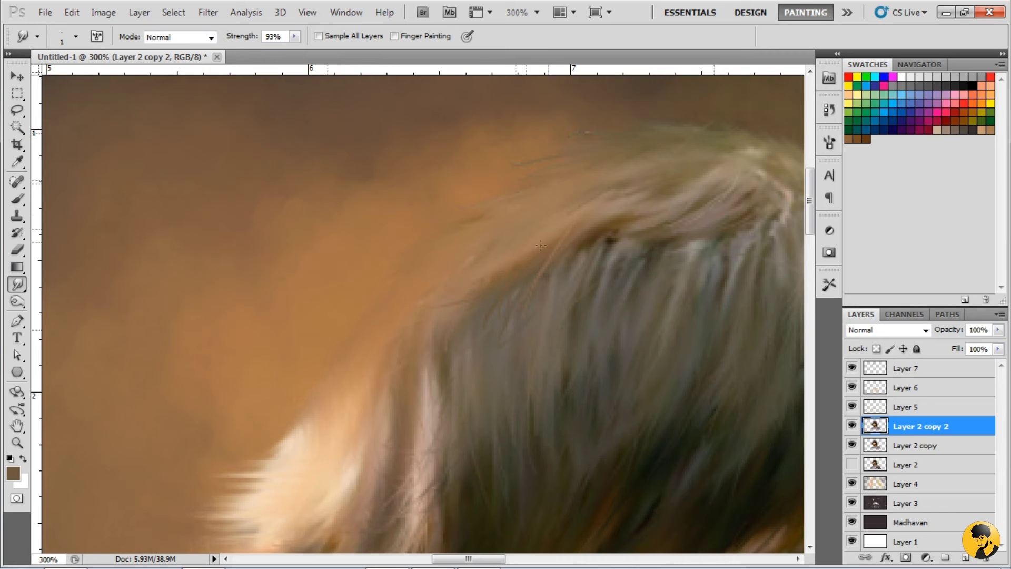
pyautogui.moveTo(659, 250); pyautogui.dragTo(442, 290)
pyautogui.hotkey('ctrl', '-')
pyautogui.hotkey('ctrl', '-')
pyautogui.hotkey('ctrl', '-')
pyautogui.hotkey('ctrl', '-')
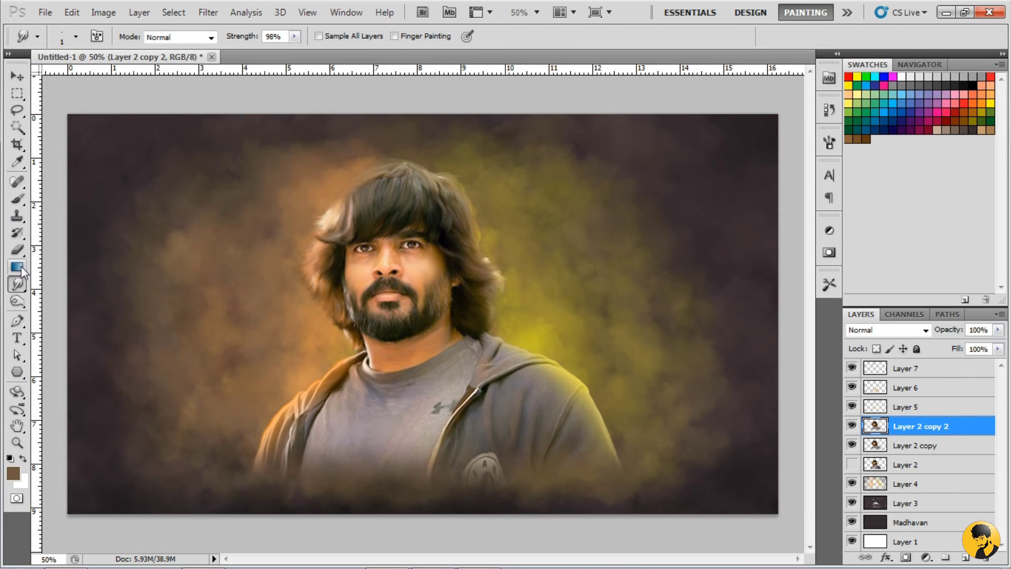
# - On a new layer above Layer 2 copy 2, set up a 1 px brush at 9% opacity with a bright yellow-green foreground colour
pyautogui.press('b')
pyautogui.click(76, 36)
pyautogui.scroll(-10, 506, 309)
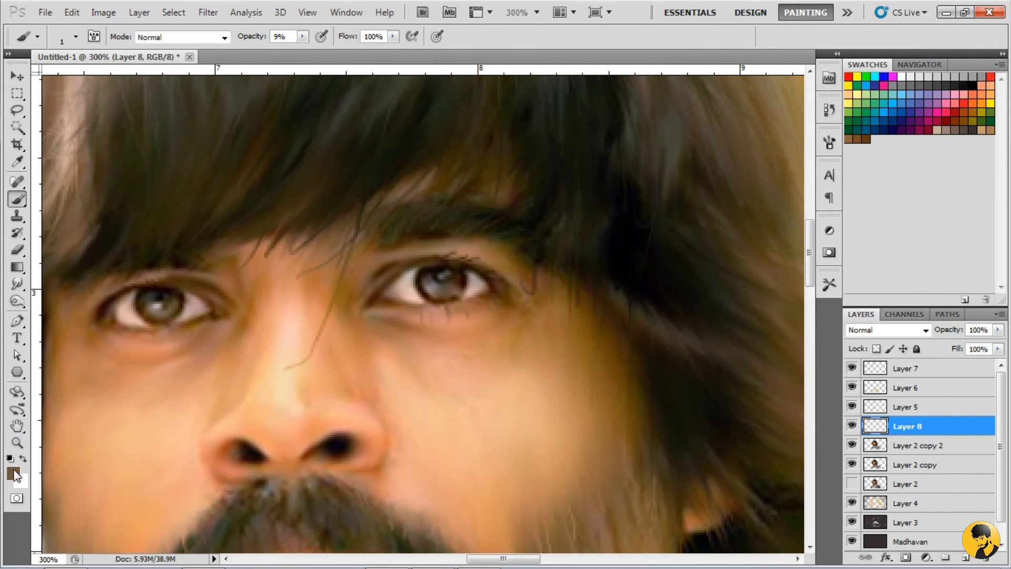
pyautogui.click(14, 474)
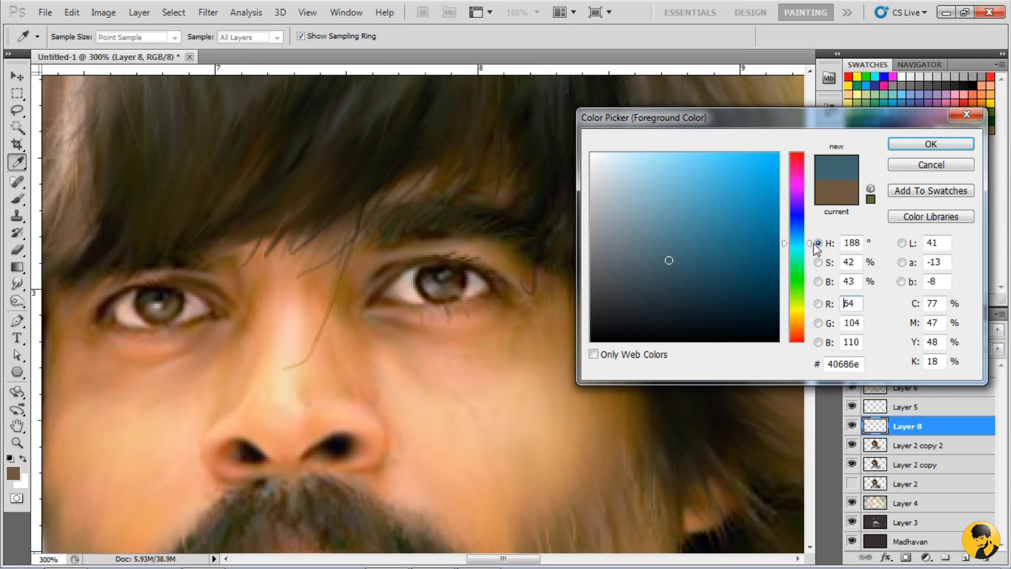
pyautogui.click(767, 162)
pyautogui.click(916, 142)
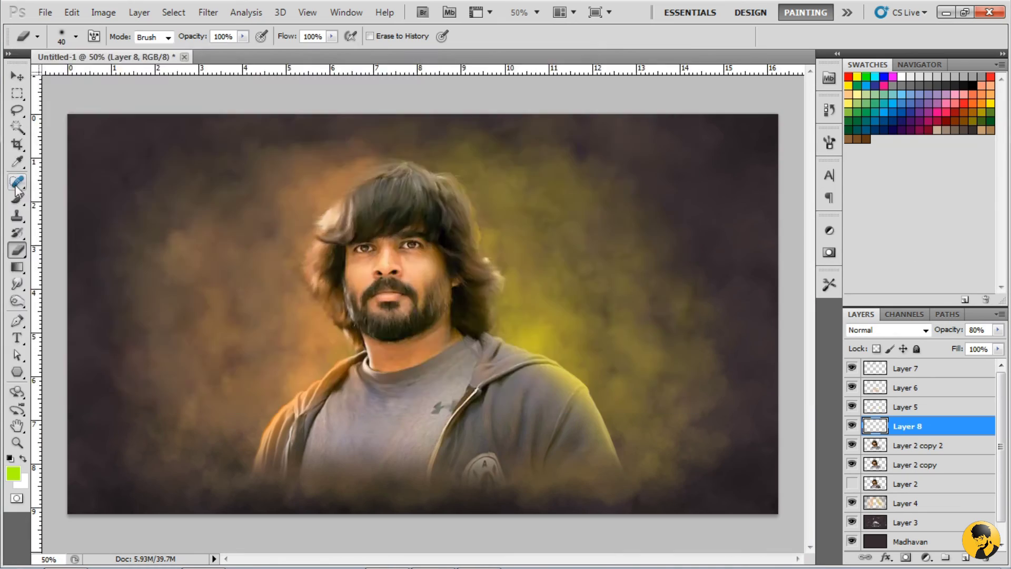
# - Try painting orange and mustard light rays above the head on a new top layer with a 1300 px ray brush
pyautogui.click(77, 36)
pyautogui.scroll(-3, 571, 310)
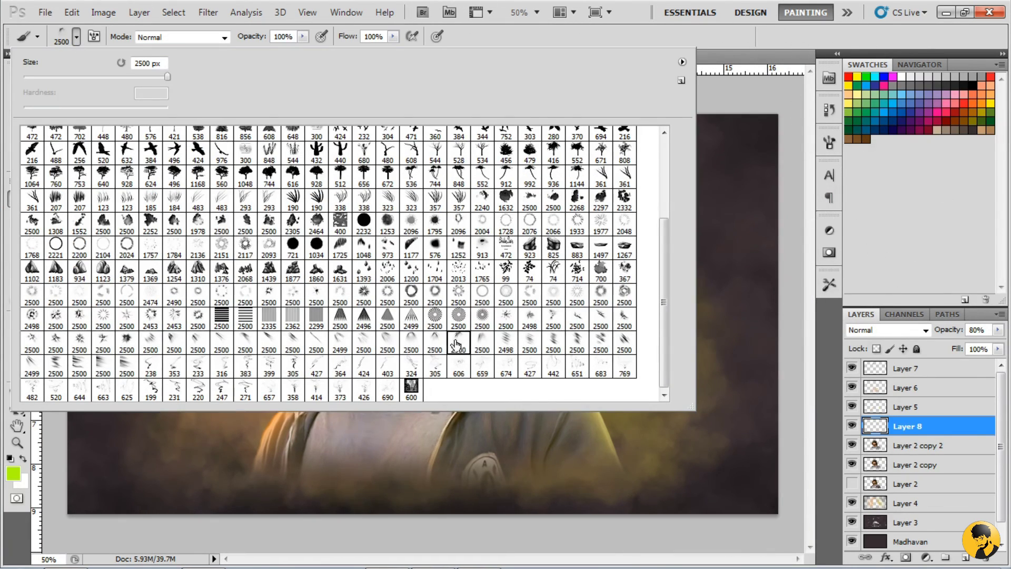
pyautogui.doubleClick(482, 323)
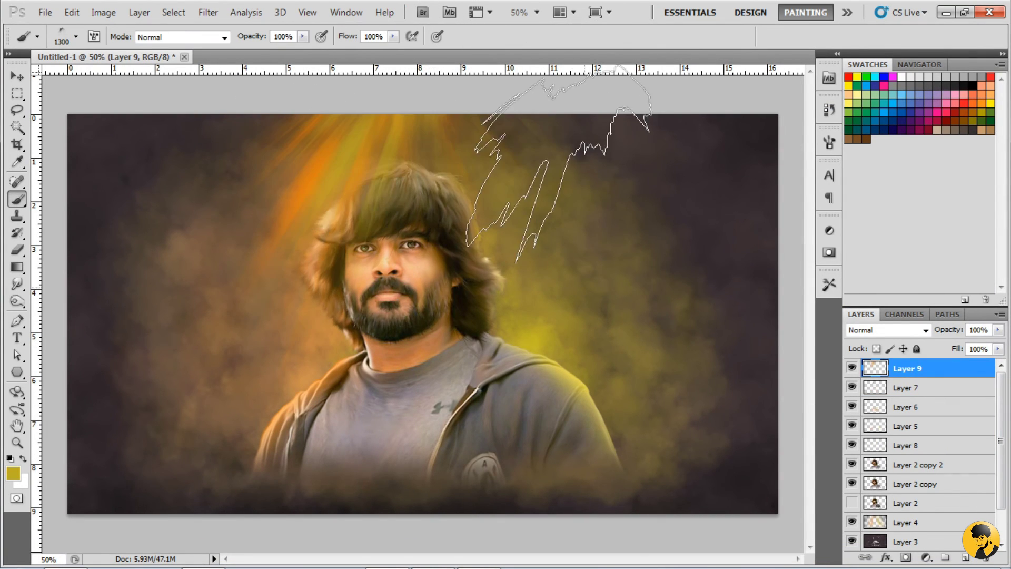
pyautogui.hotkey('ctrl', 't')
pyautogui.press('Return')
pyautogui.press('b')
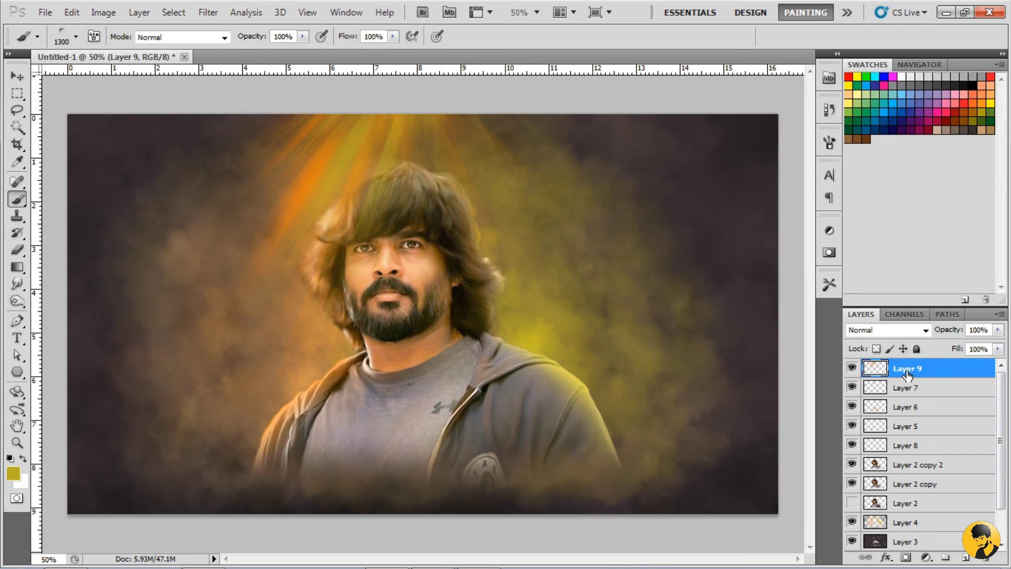
# - Try lowering the ray layer's opacity to 43% and moving the rays to the upper image-right corner, rotated 20.62°
pyautogui.moveTo(947, 330); pyautogui.dragTo(905, 335)
pyautogui.click(76, 36)
pyautogui.click(139, 12)
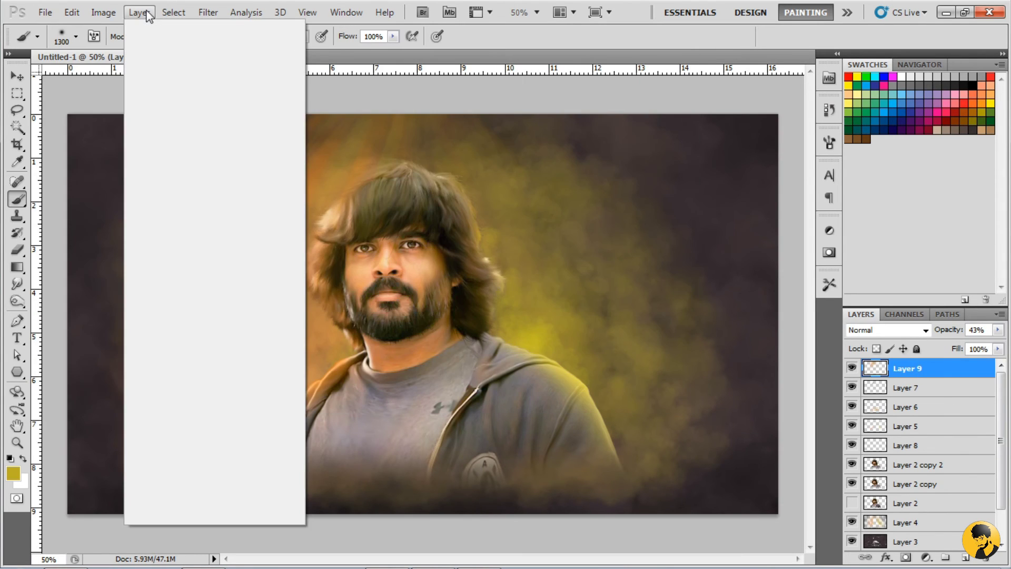
pyautogui.click(285, 32)
pyautogui.press('Return')
pyautogui.press('e')
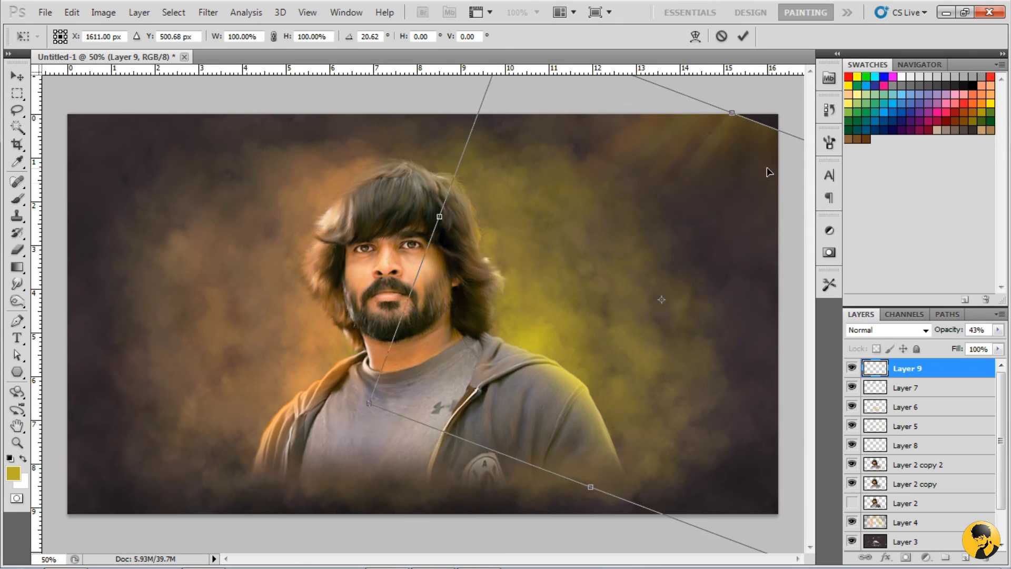
pyautogui.press('Return')
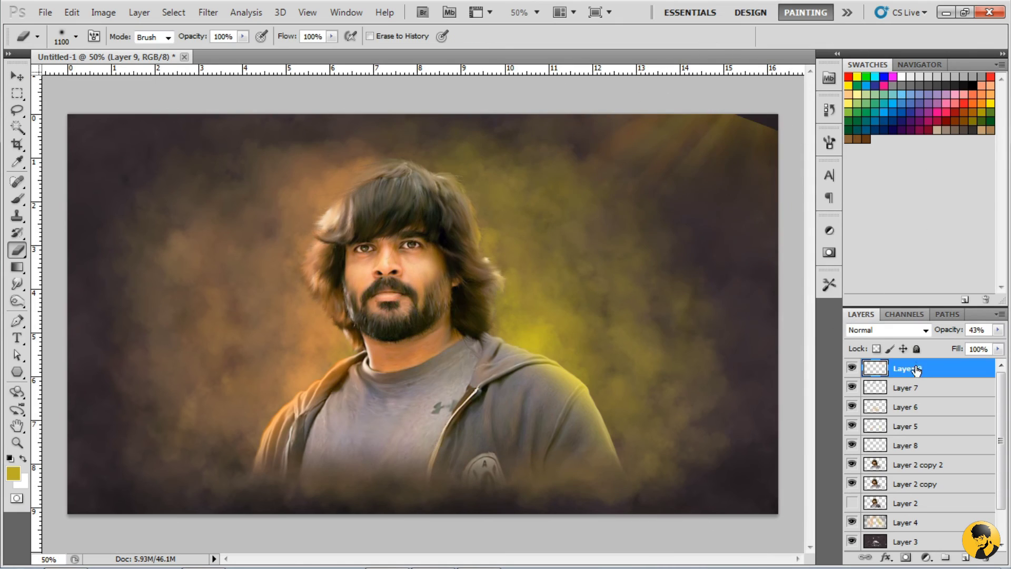
# - Paint pale yellow diagonal light streaks along the image-left edge of a new top layer with a 1600 px streak brush
pyautogui.click(75, 36)
pyautogui.scroll(-2, 342, 264)
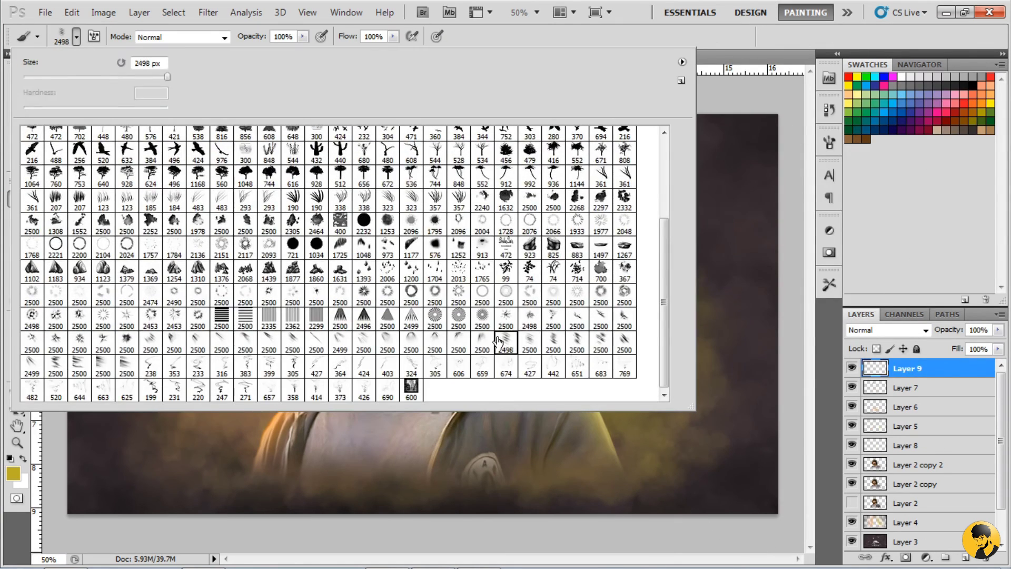
pyautogui.press('Return')
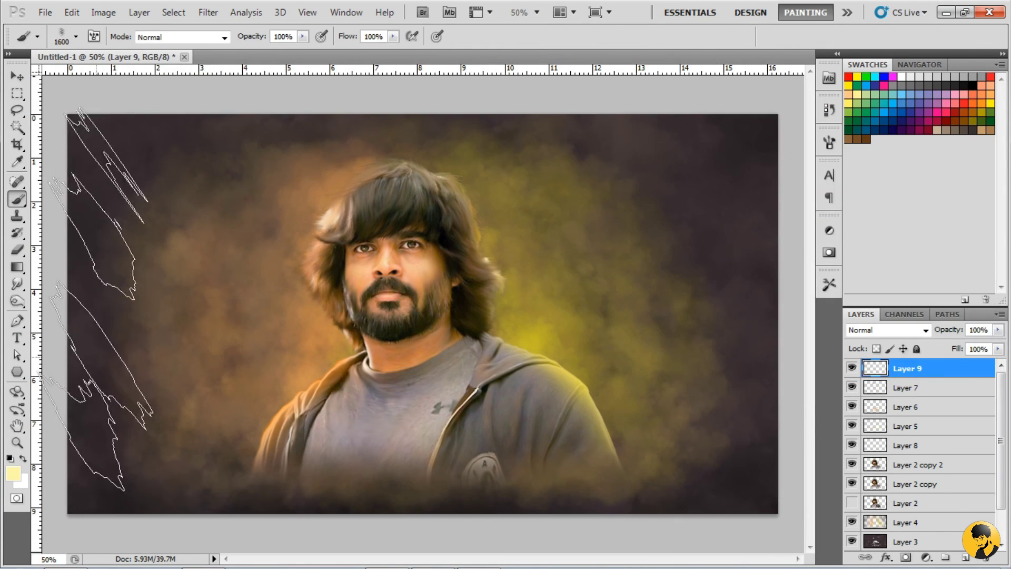
# - Mirror the light streaks onto the image-right side, widen them toward the head and lower Layer 9's opacity to 42%
pyautogui.hotkey('ctrl', 't')
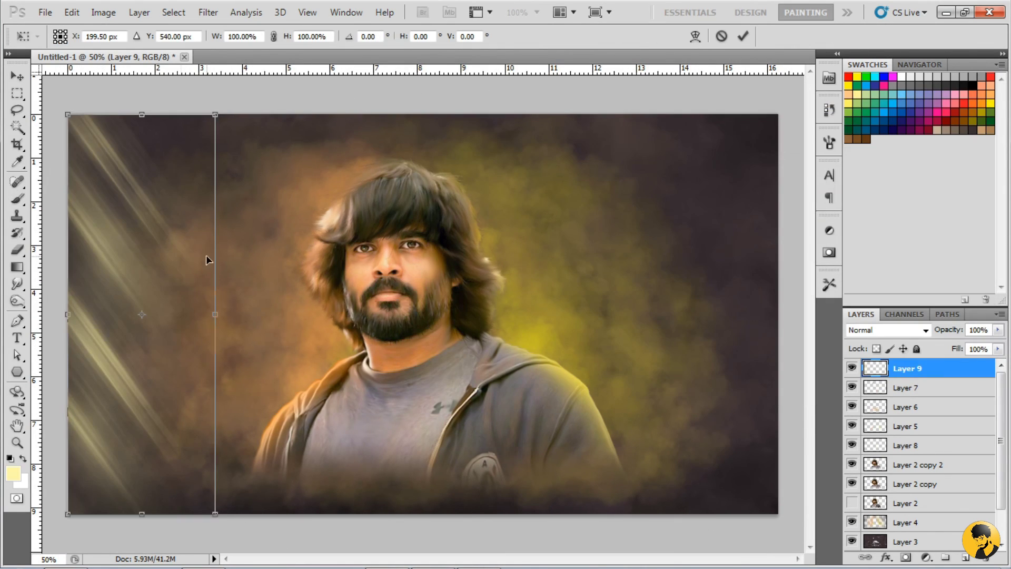
pyautogui.moveTo(210, 260); pyautogui.dragTo(728, 293)
pyautogui.moveTo(627, 314); pyautogui.dragTo(345, 321)
pyautogui.press('Return')
pyautogui.press('b')
pyautogui.moveTo(947, 329); pyautogui.dragTo(905, 340)
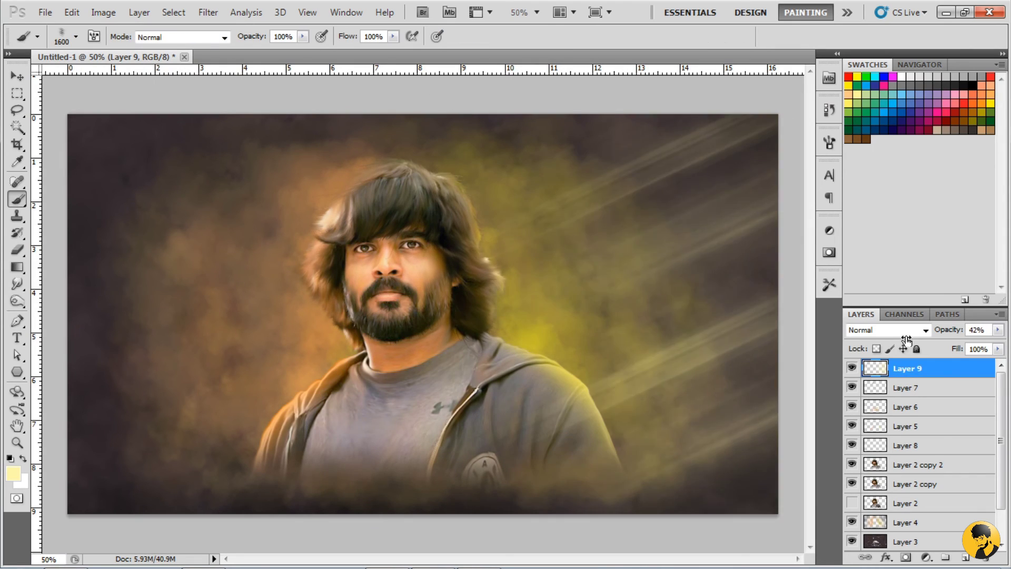
# - Sample the orange-brown haze beside the hair as the brush colour and make Layer 9 active with its streaks selected
pyautogui.keyDown('alt'); pyautogui.click(327, 188); pyautogui.keyUp('alt')
pyautogui.rightClick(17, 199)
pyautogui.click(490, 197)
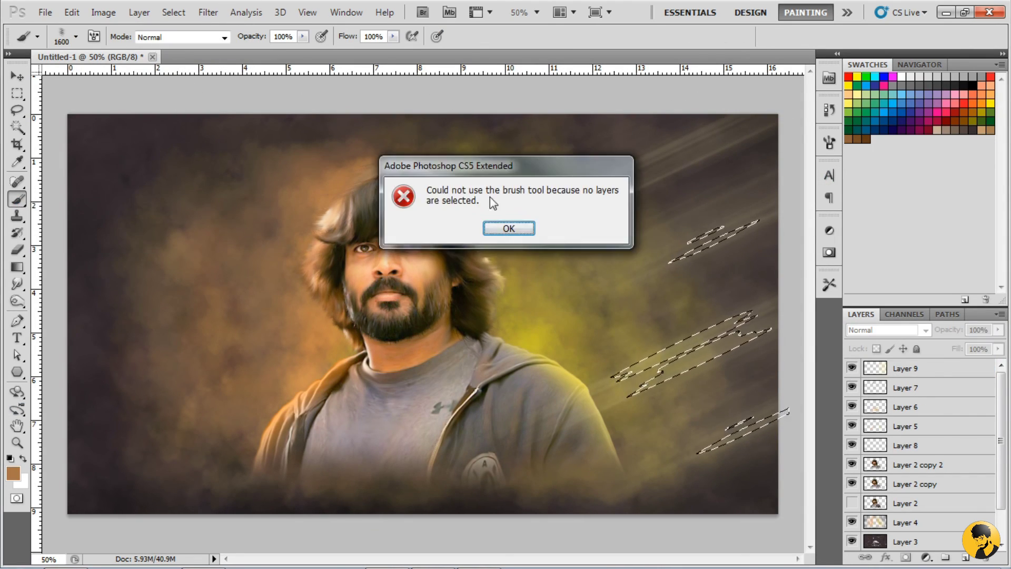
pyautogui.click(510, 227)
pyautogui.click(907, 368)
# - Try tinting the selected light streaks orange-brown with different large brush presets, and clear the selection
pyautogui.click(76, 37)
pyautogui.moveTo(664, 232); pyautogui.dragTo(810, 106)
pyautogui.doubleClick(29, 138)
pyautogui.moveTo(697, 248); pyautogui.dragTo(737, 358)
pyautogui.click(76, 37)
pyautogui.doubleClick(624, 161)
pyautogui.hotkey('ctrl', 'd')
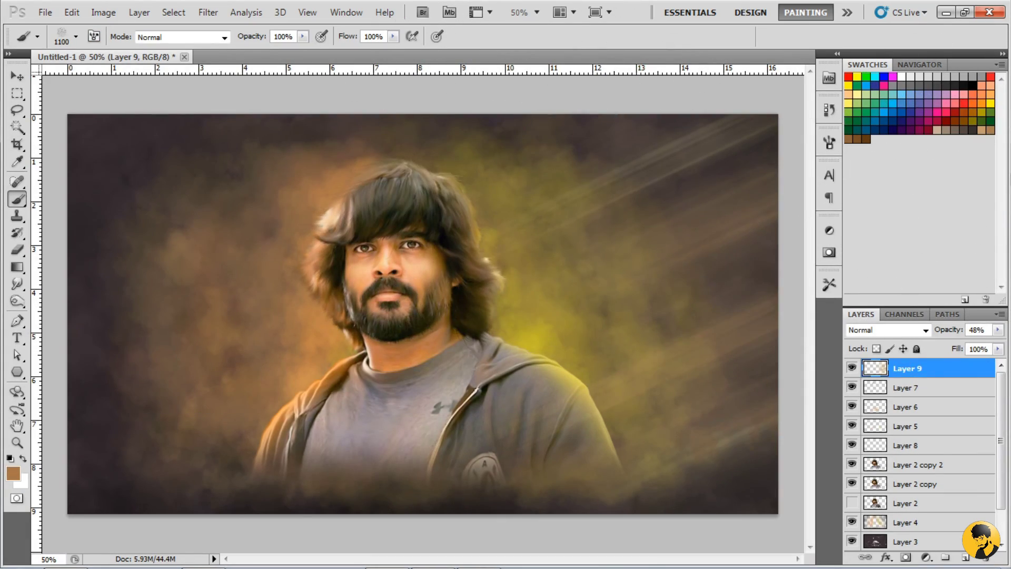
# - Load Layer 9's streaks as a selection, set the foreground colour to light peach and keep Layer 9 active
pyautogui.keyDown('ctrl'); pyautogui.click(875, 368); pyautogui.keyUp('ctrl')
pyautogui.keyDown('ctrl'); pyautogui.click(913, 368); pyautogui.keyUp('ctrl')
pyautogui.click(13, 473)
pyautogui.click(664, 145)
pyautogui.click(965, 128)
pyautogui.click(913, 368)
# - Try brushing peach over the selected streaks with different brush presets, undoing each stroke
pyautogui.moveTo(737, 152)
pyautogui.mouseDown()
pyautogui.moveTo(658, 274)
pyautogui.moveTo(737, 153)
pyautogui.mouseUp()
pyautogui.hotkey('ctrl', 'z')
pyautogui.click(76, 37)
pyautogui.doubleClick(464, 221)
pyautogui.hotkey('ctrl', 'z')
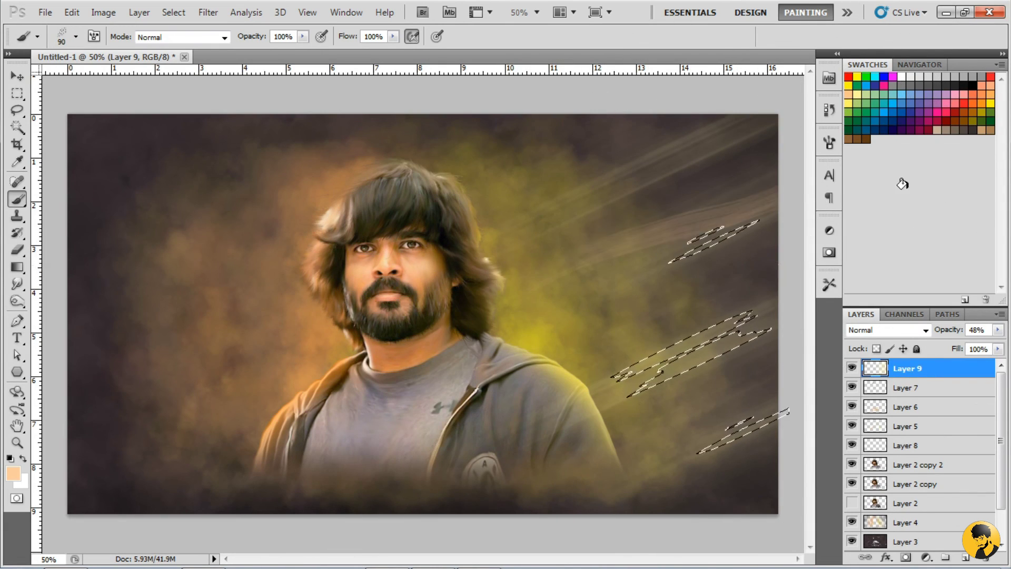
# - Tint the selected light streaks peach with a soft round brush and clear the selection
pyautogui.click(76, 37)
pyautogui.doubleClick(659, 271)
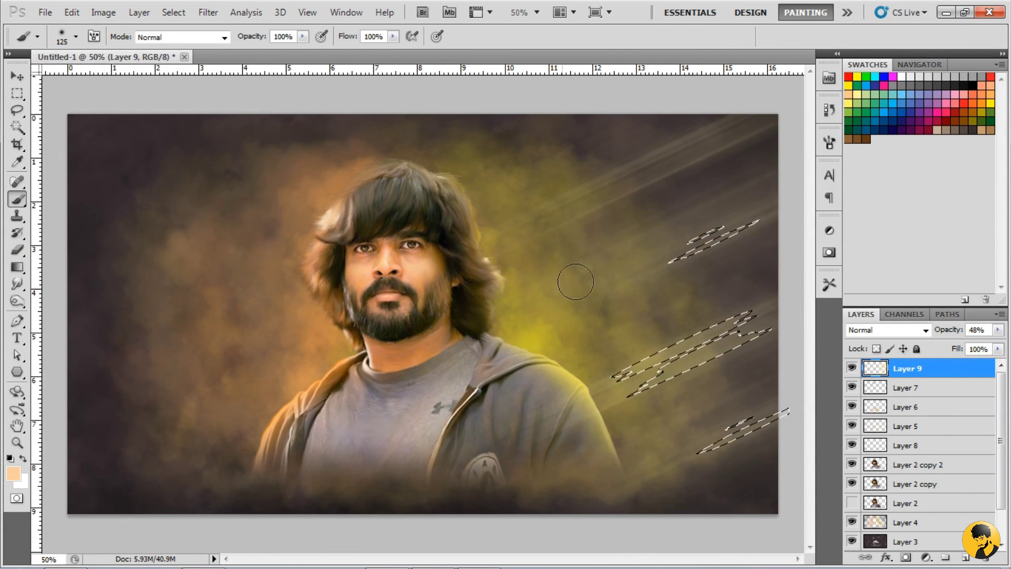
pyautogui.hotkey('ctrl', 'd')
# - Lower Layer 9's opacity to 37% and softly erase the streak ends near the portrait with a 1400 px eraser
pyautogui.moveTo(944, 330); pyautogui.dragTo(932, 334)
pyautogui.click(17, 249)
pyautogui.moveTo(474, 232); pyautogui.dragTo(492, 400)
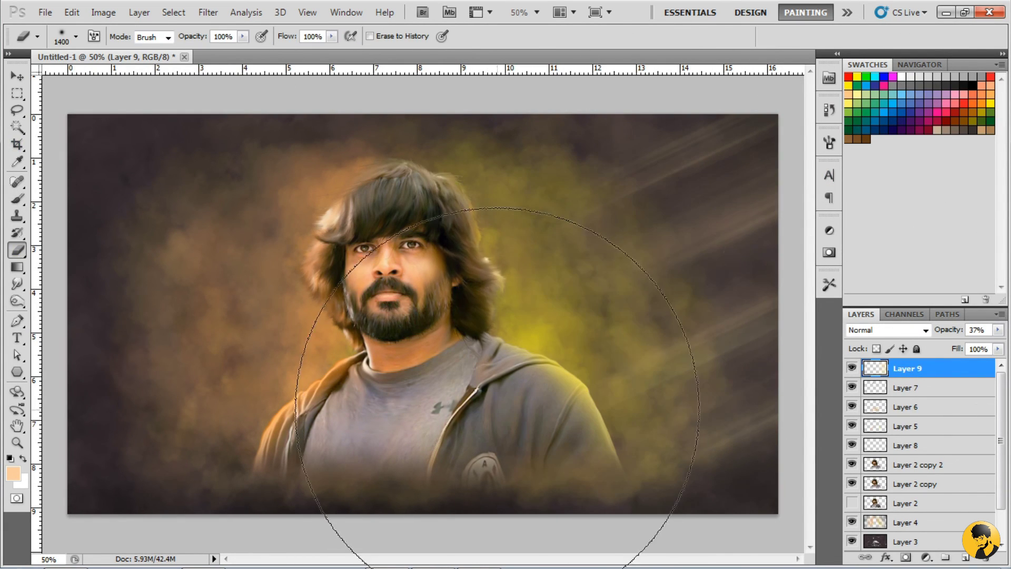
# - Stretch the light streaks on Layer 9 further toward image-left and slightly beyond the canvas's upper and lower edges
pyautogui.hotkey('ctrl', 't')
pyautogui.moveTo(393, 314); pyautogui.dragTo(275, 314)
pyautogui.moveTo(533, 514); pyautogui.dragTo(534, 550)
pyautogui.moveTo(533, 114); pyautogui.dragTo(532, 91)
pyautogui.press('Return')
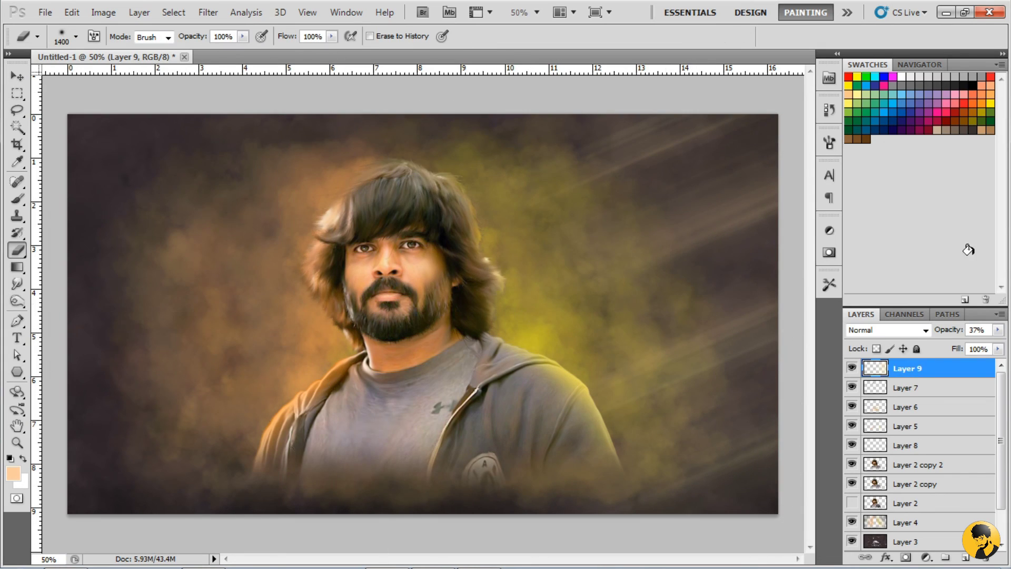